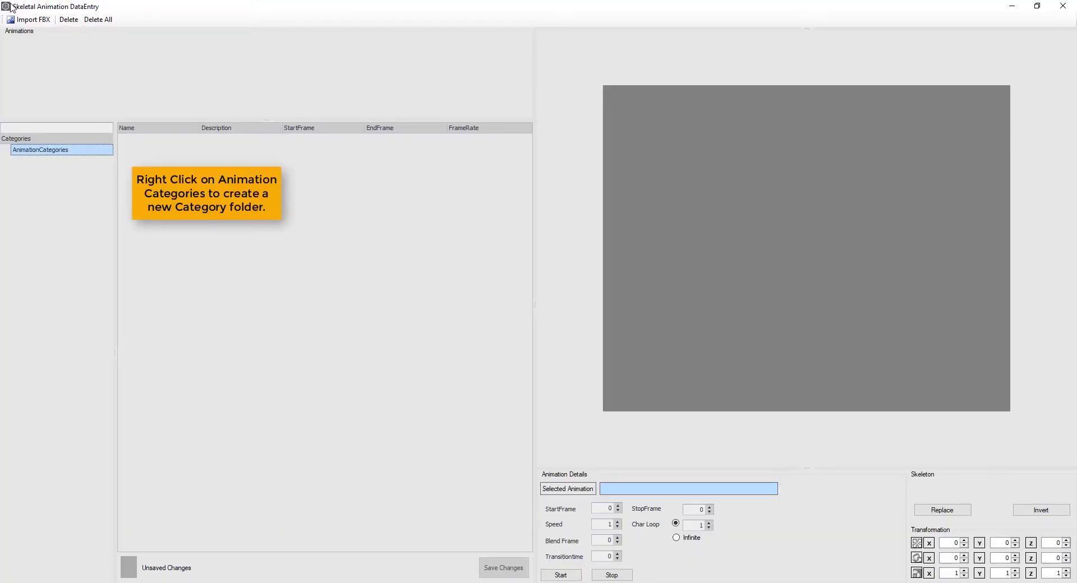
Add a new animation category named Soccer Animations and select it.
right_click(26, 150)
click(50, 157)
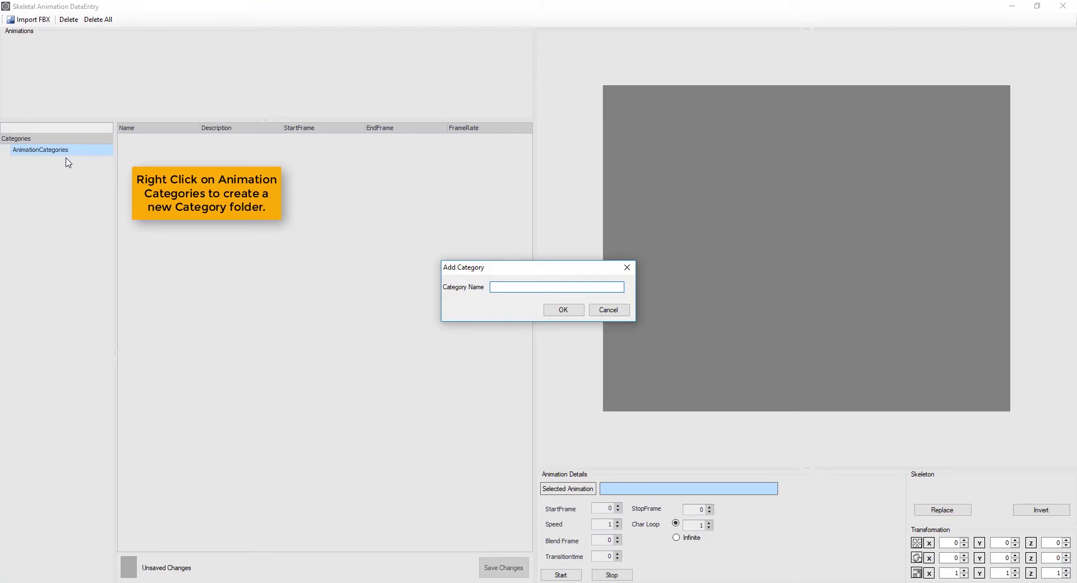
text(Soccer Anim)
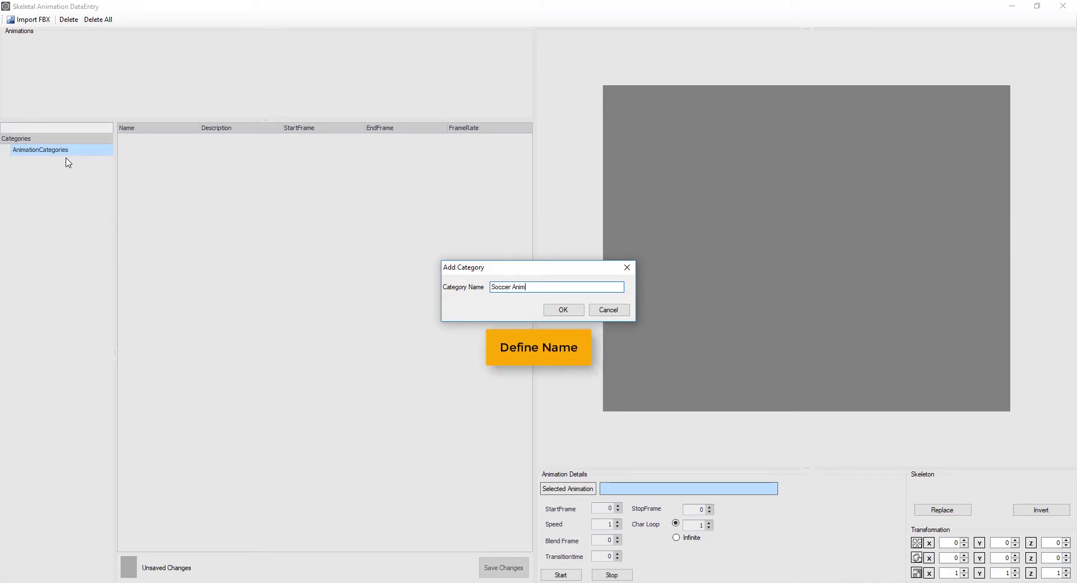
text(ations)
key(Return)
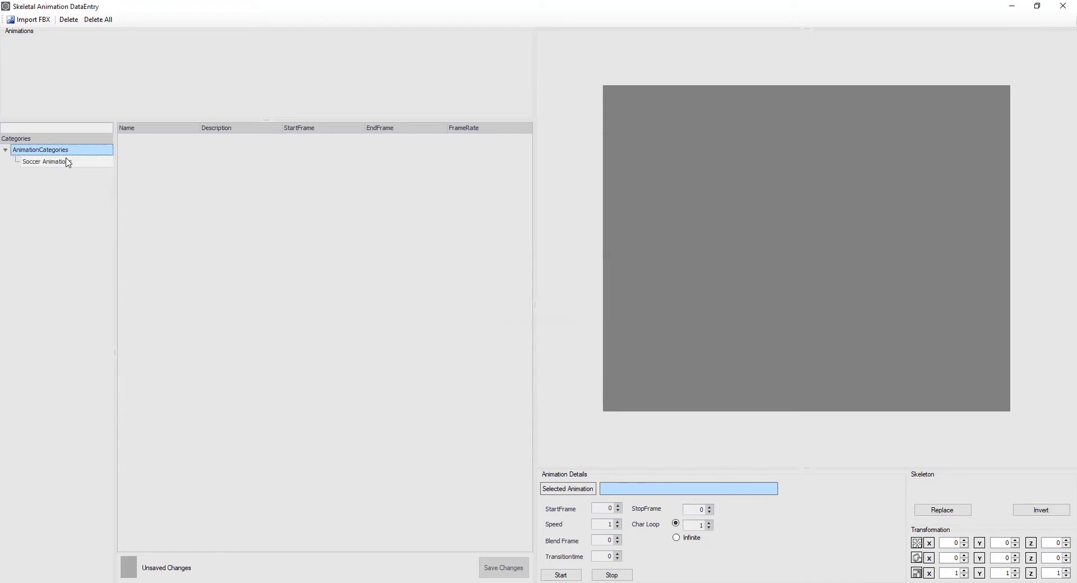
click(68, 162)
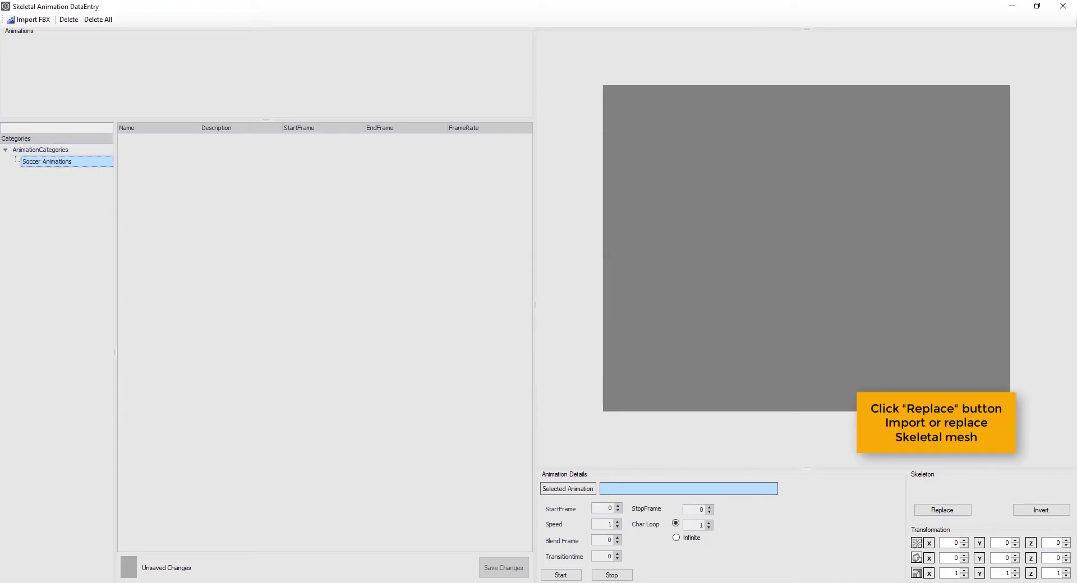
Load the soccer player fbx from Models\Tutorial\Soccer Players as the skeletal mesh.
click(942, 510)
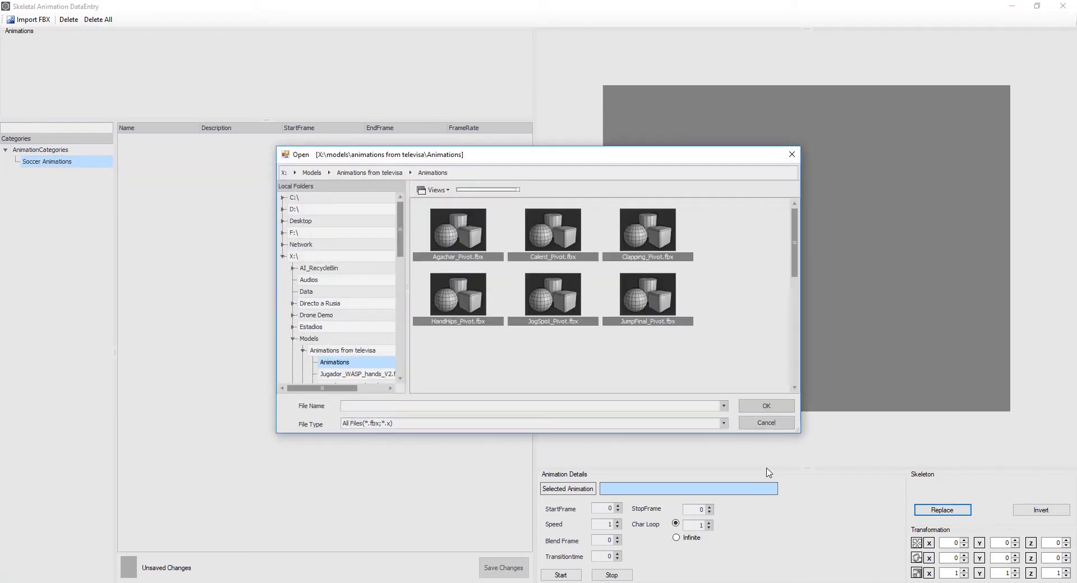
click(323, 340)
scroll(403, 308, down, 1)
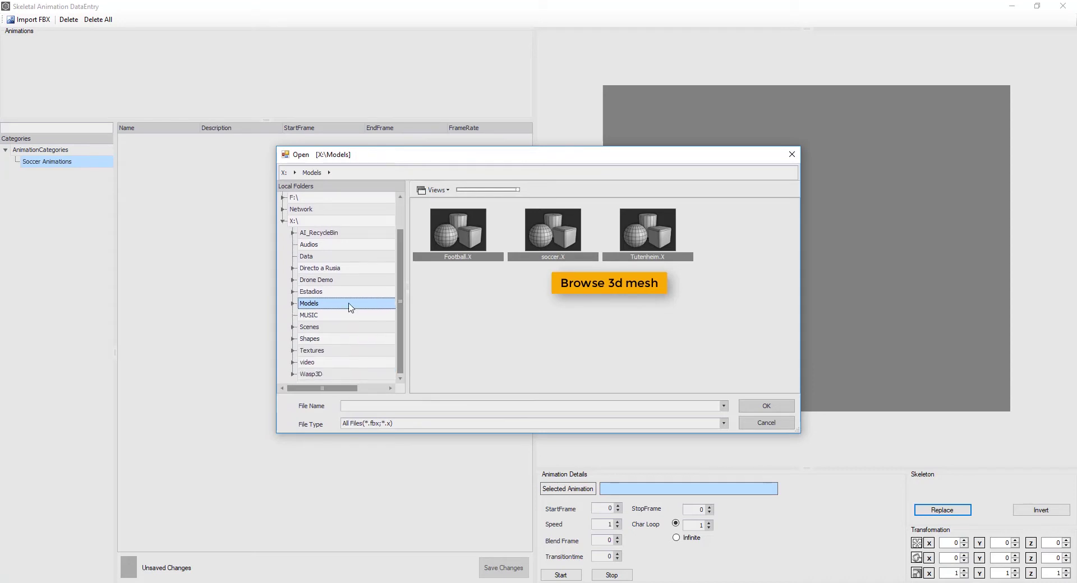
double_click(352, 309)
scroll(388, 324, down, 2)
scroll(389, 324, down, 2)
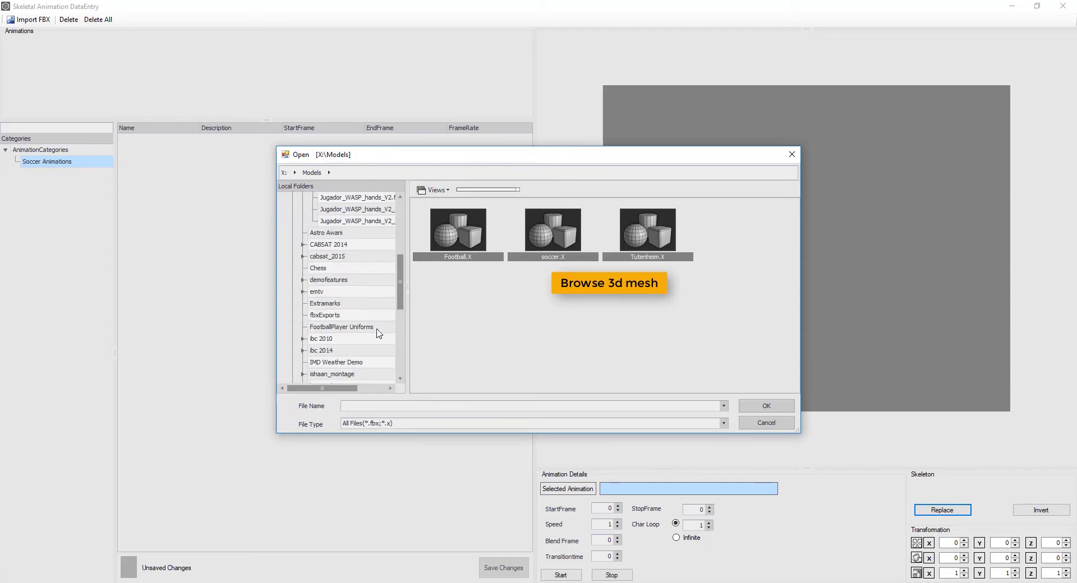
drag(401, 303, 402, 340)
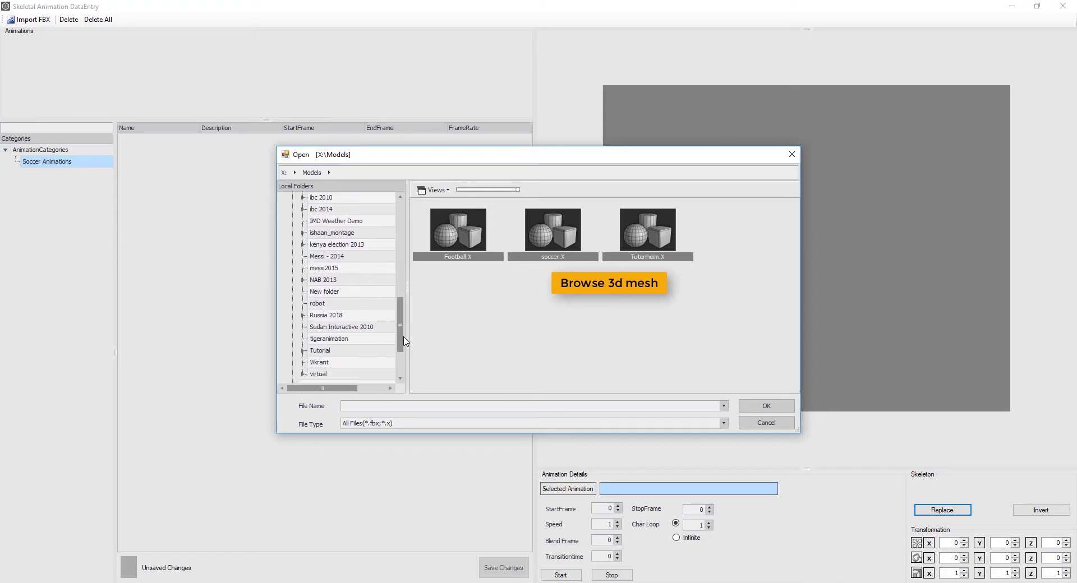
click(350, 353)
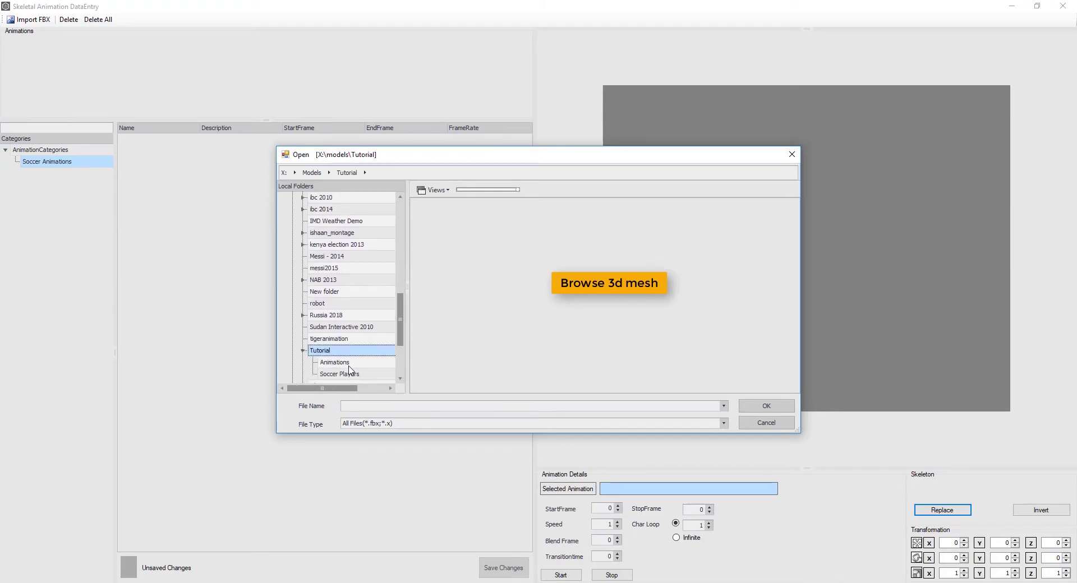
click(349, 375)
double_click(470, 245)
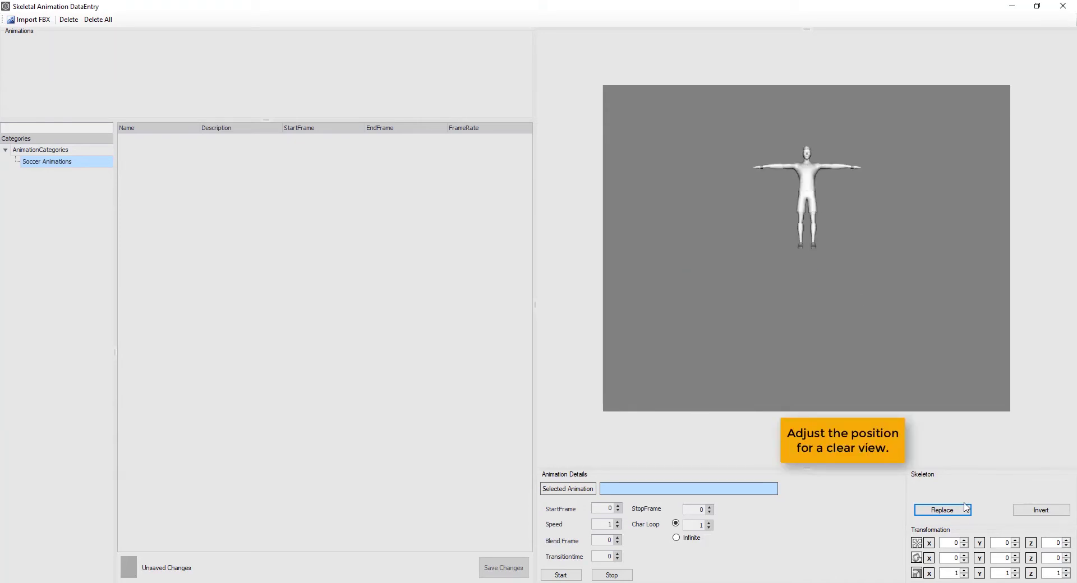
Scale the player uniformly to 2.8 on X, Y and Z and move it to Y -250.
click(929, 573)
click(979, 573)
click(1031, 573)
double_click(1005, 573)
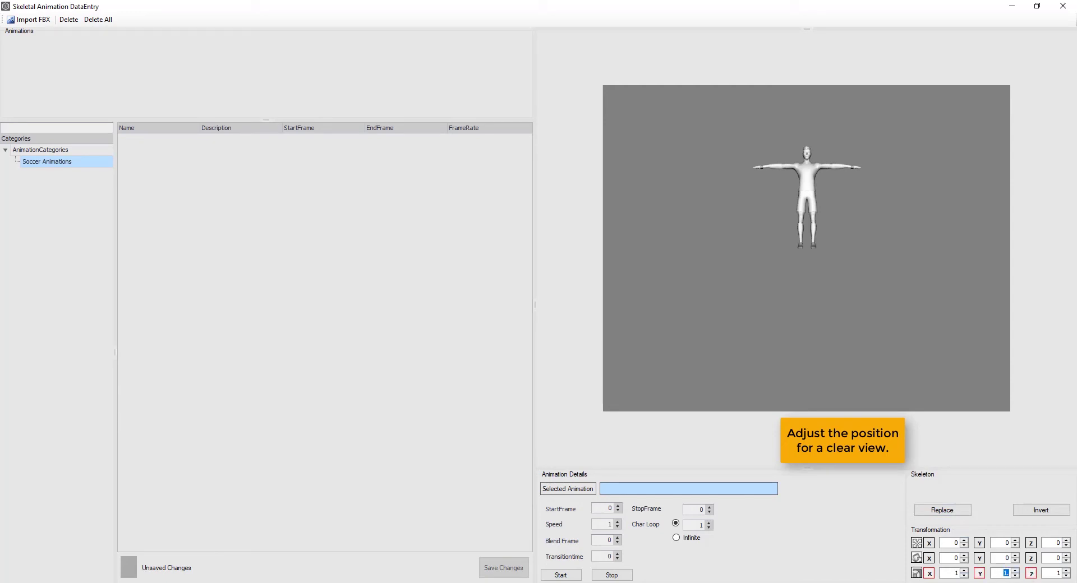
key(Return)
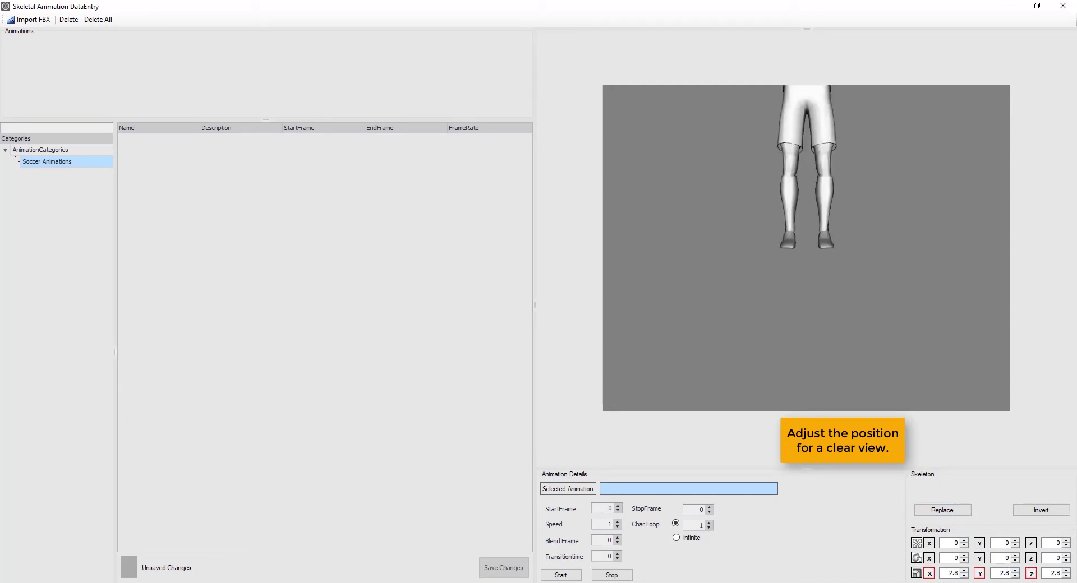
drag(1002, 544, 1032, 521)
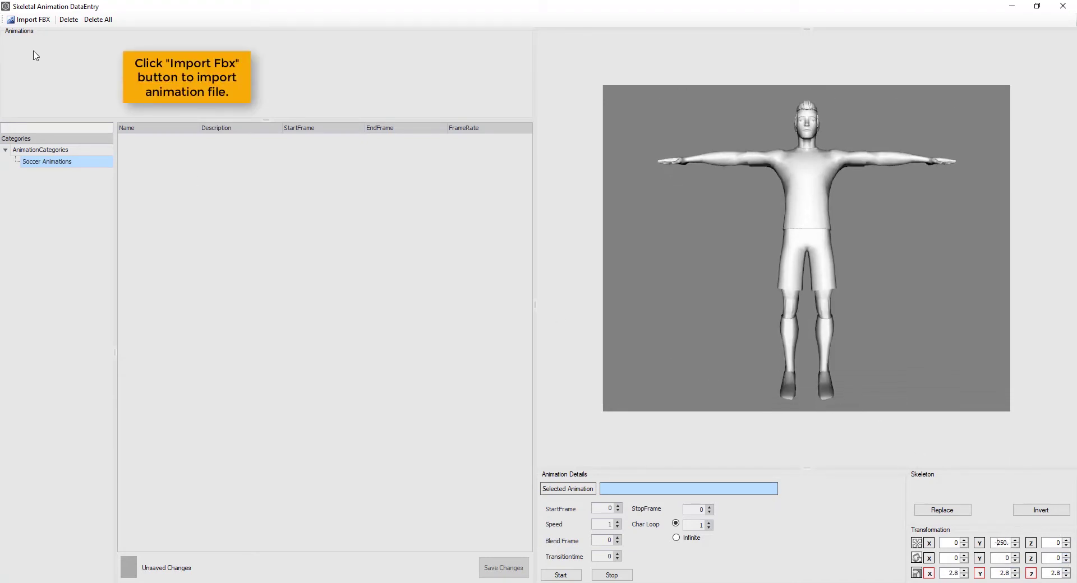
Import JumpFinal_Pivot.fbx from Tutorial\Animations into Soccer Animations, accepting the bone mapping.
click(50, 162)
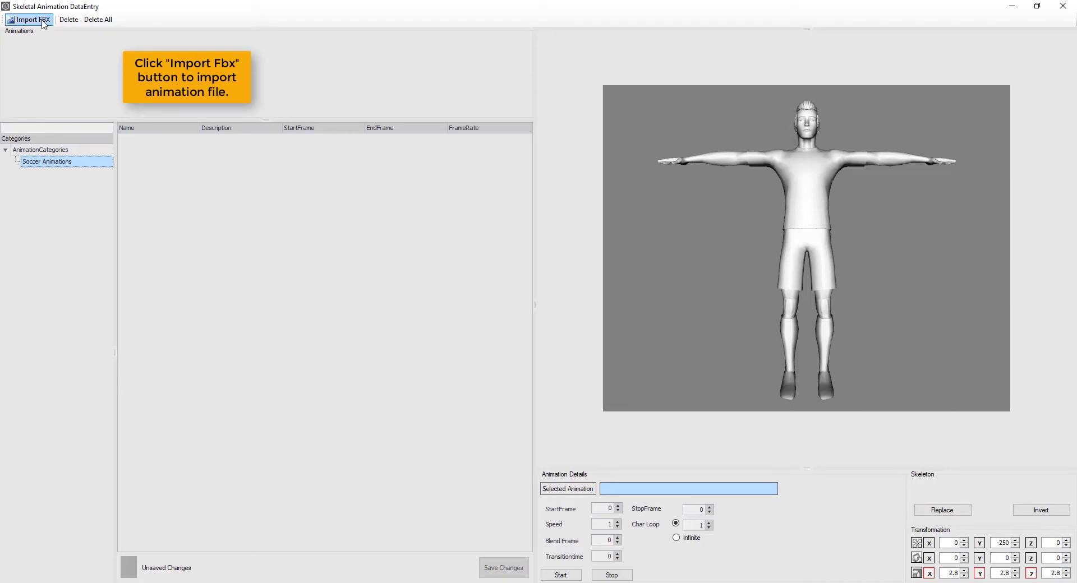
click(44, 23)
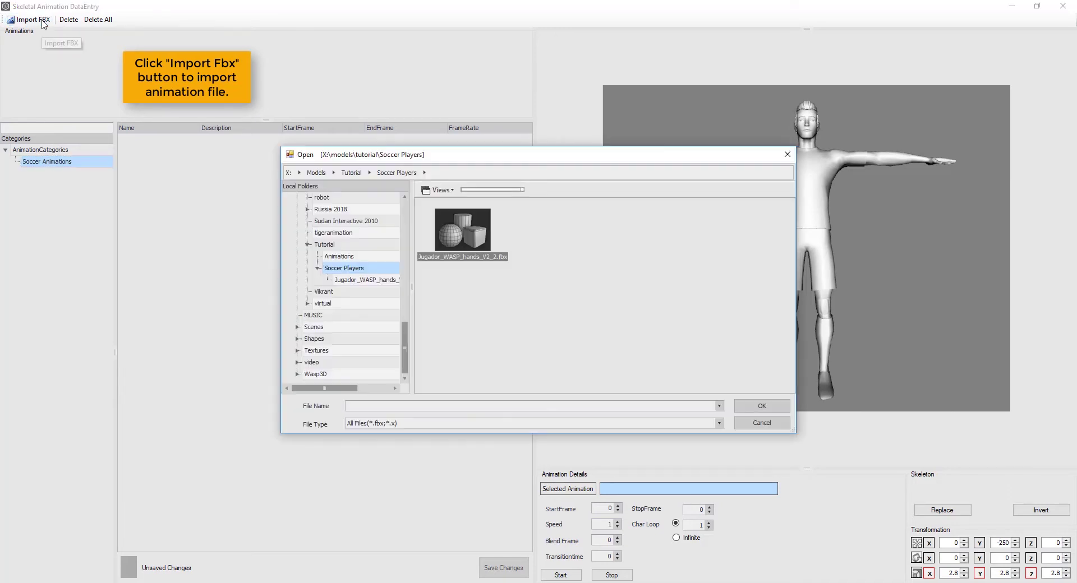
click(348, 258)
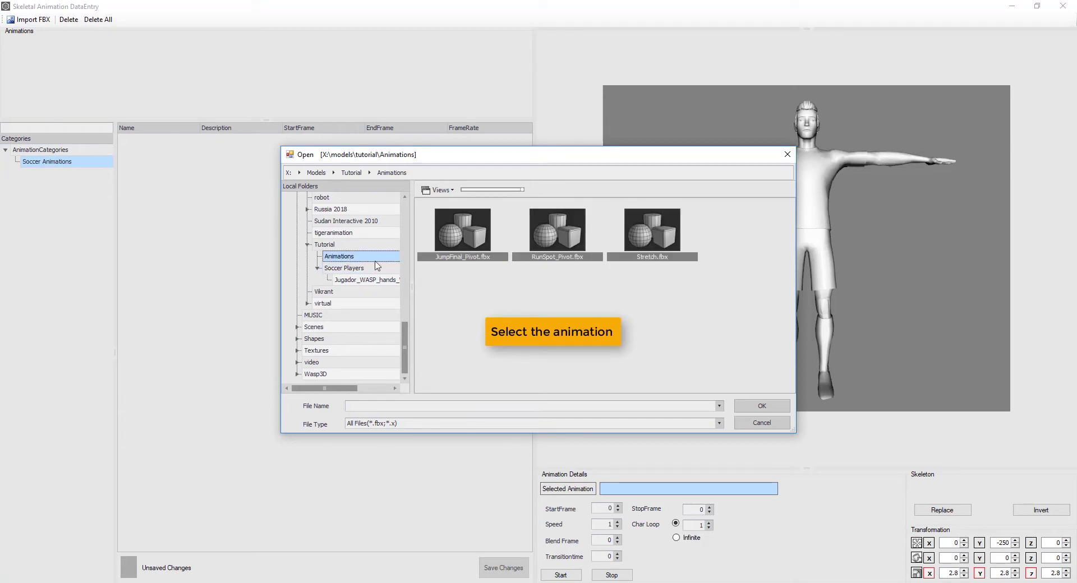
double_click(462, 236)
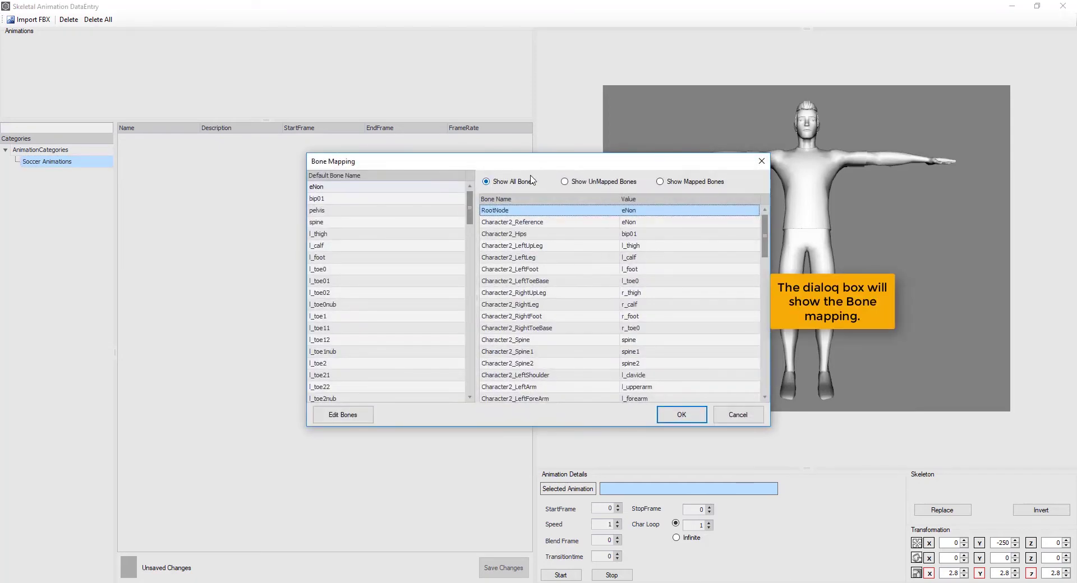
click(583, 187)
click(672, 189)
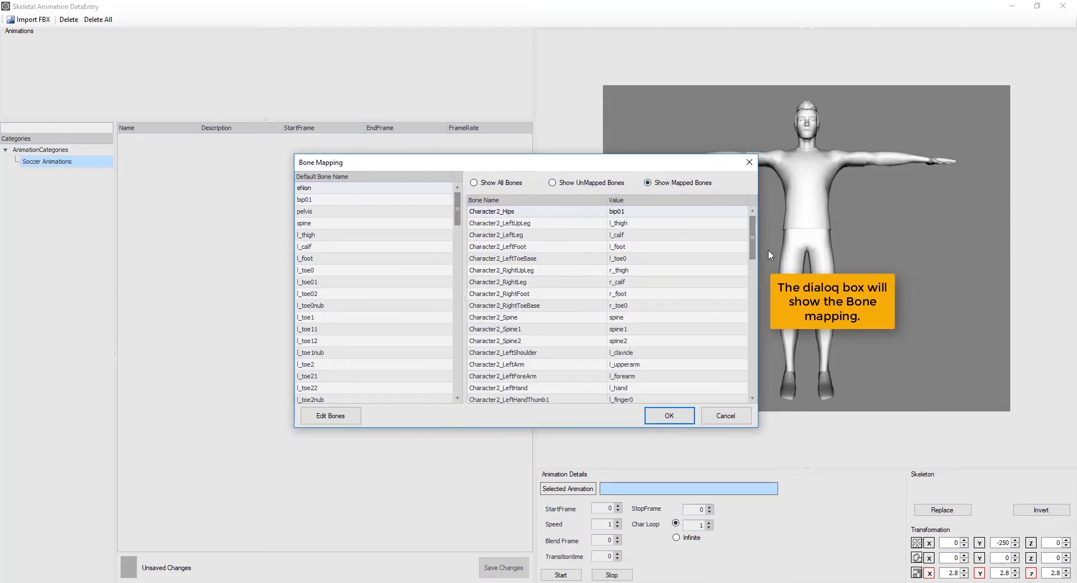
drag(752, 241, 752, 375)
click(668, 417)
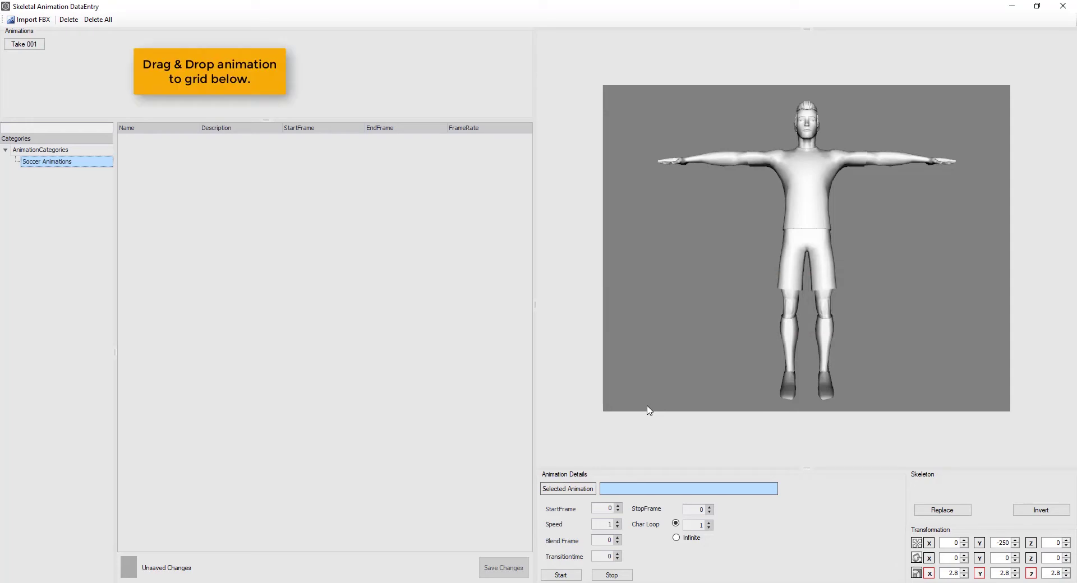
Add Take 001 to the animation grid, preview it, and rename it Jump.
drag(31, 45, 150, 148)
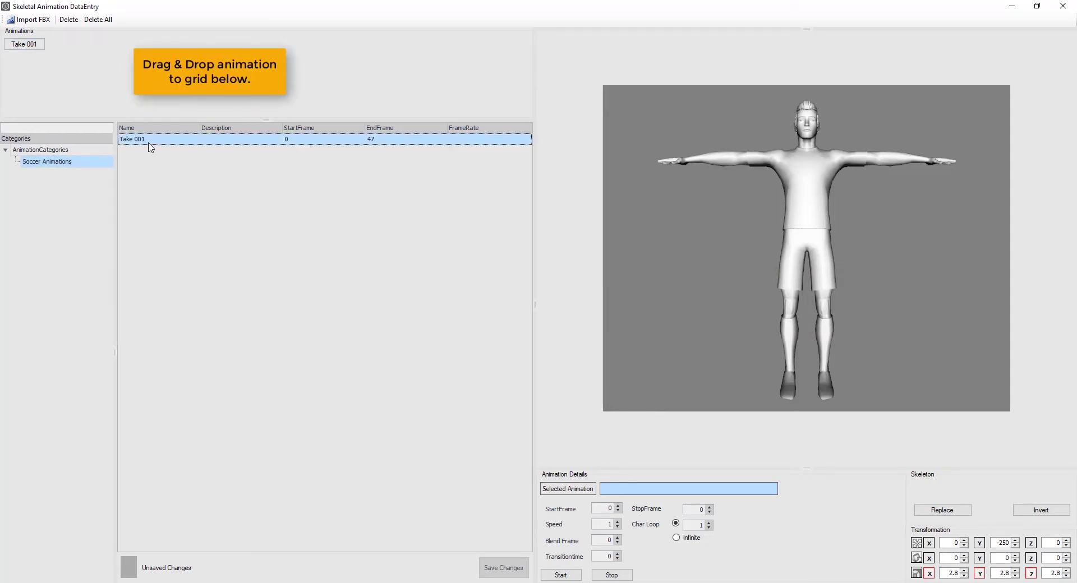
click(564, 576)
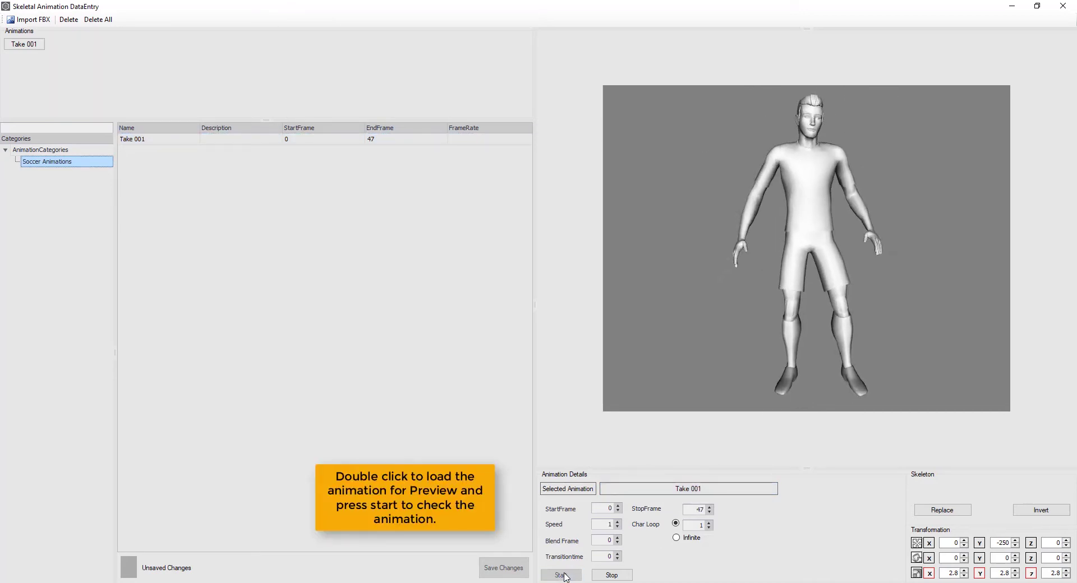
double_click(144, 139)
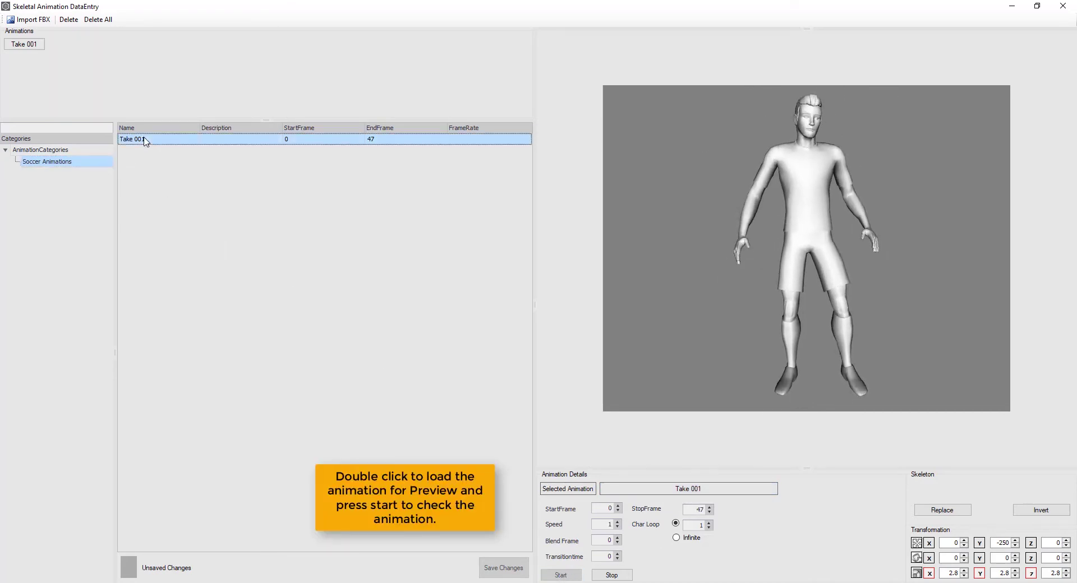
key(F2)
key(BackSpace)
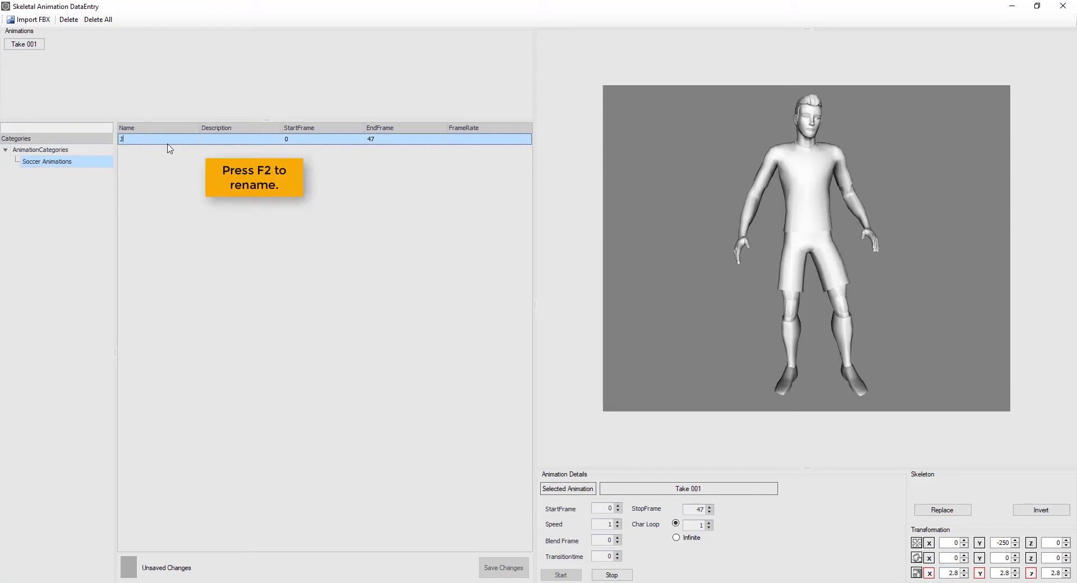
text(Jump)
key(Return)
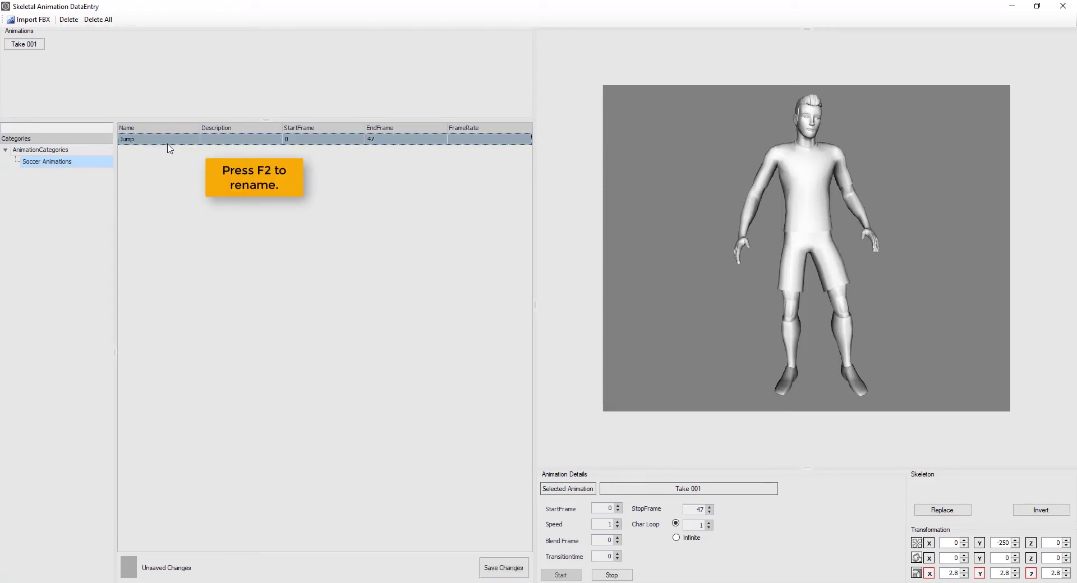
Import the RunSpot_Pivot animation, accept the bone mapping, and preview its take.
click(87, 21)
click(30, 20)
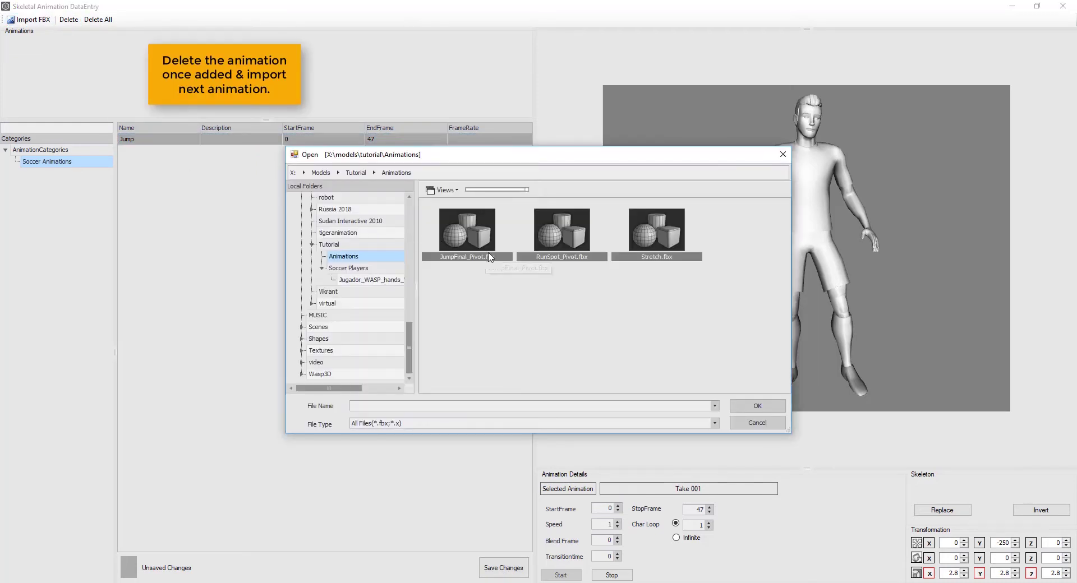
double_click(560, 237)
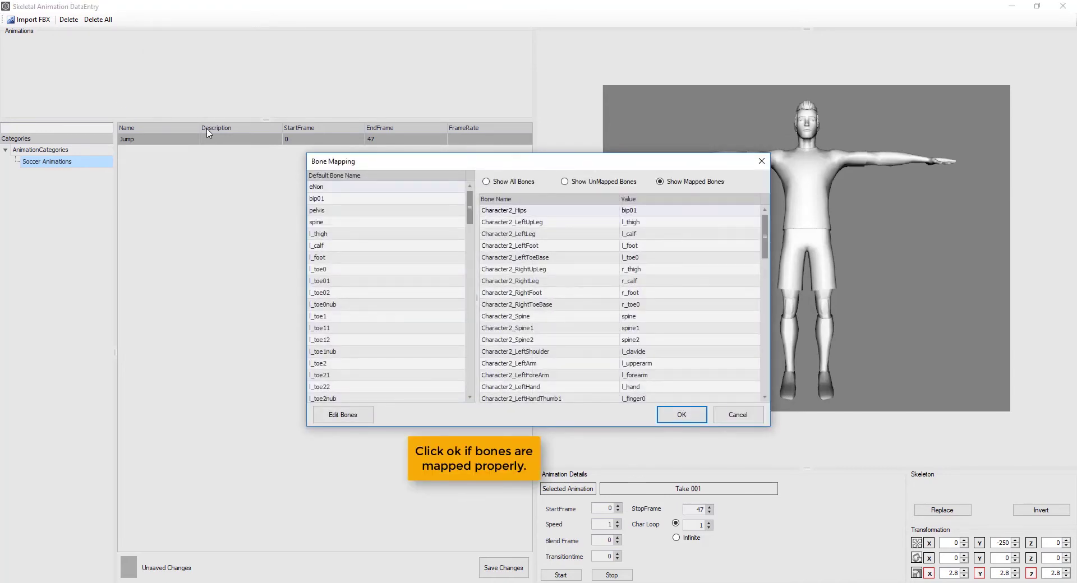
drag(764, 249, 765, 387)
click(682, 415)
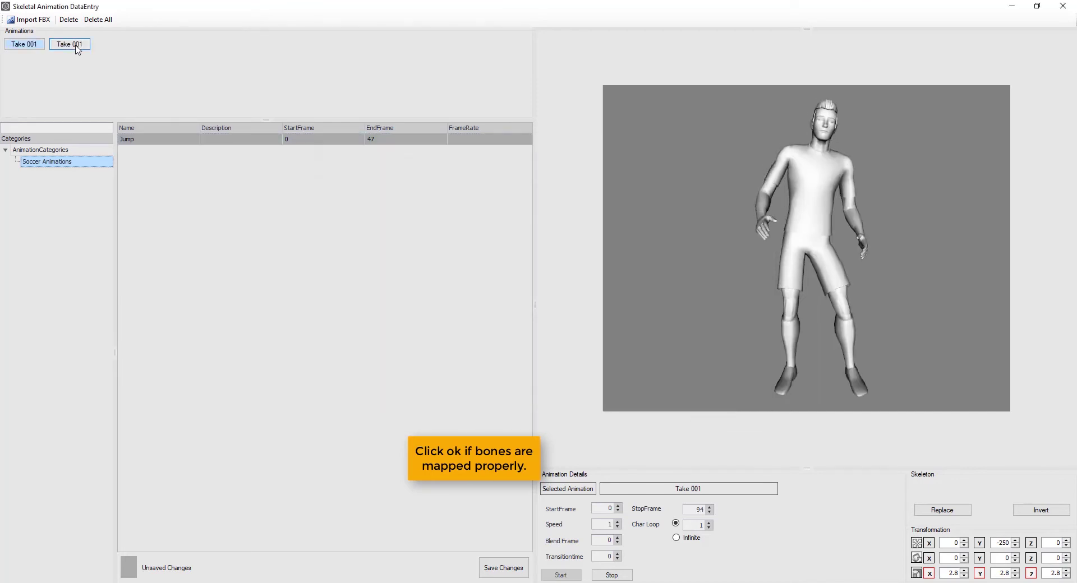
click(76, 47)
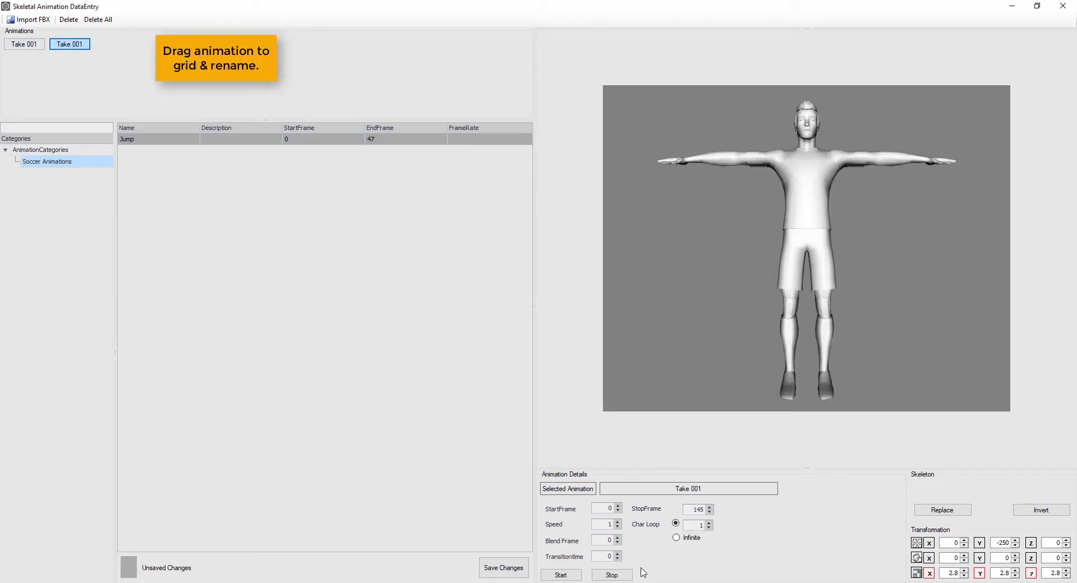
click(561, 575)
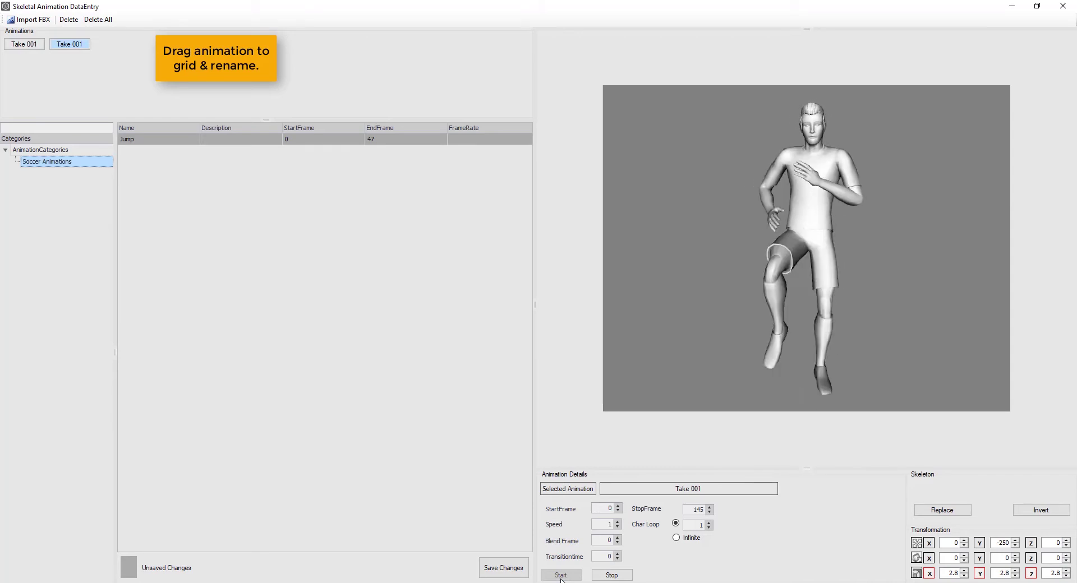
Add the 145-frame take to the grid as a second row named Run.
drag(69, 45, 168, 161)
click(162, 157)
click(163, 157)
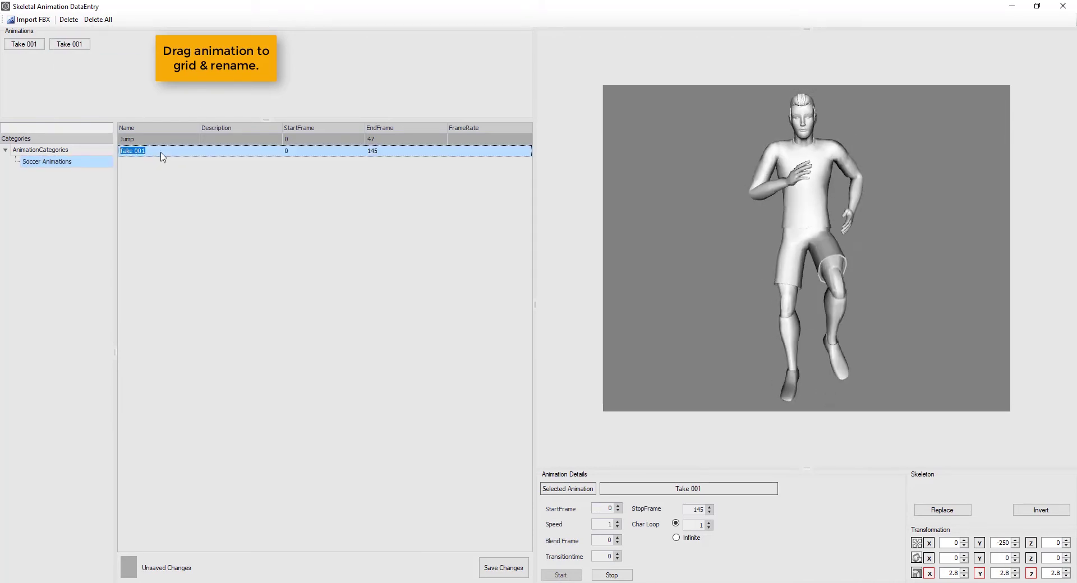
text(Run)
key(Return)
Import Stretch.fbx, accept the bone mapping, and preview the new take.
click(28, 19)
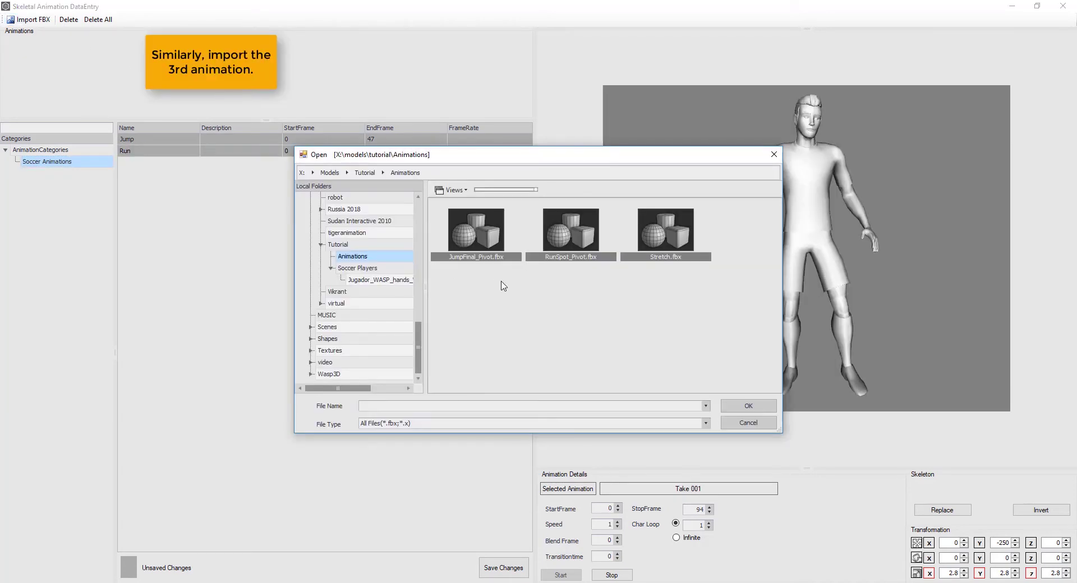
double_click(663, 237)
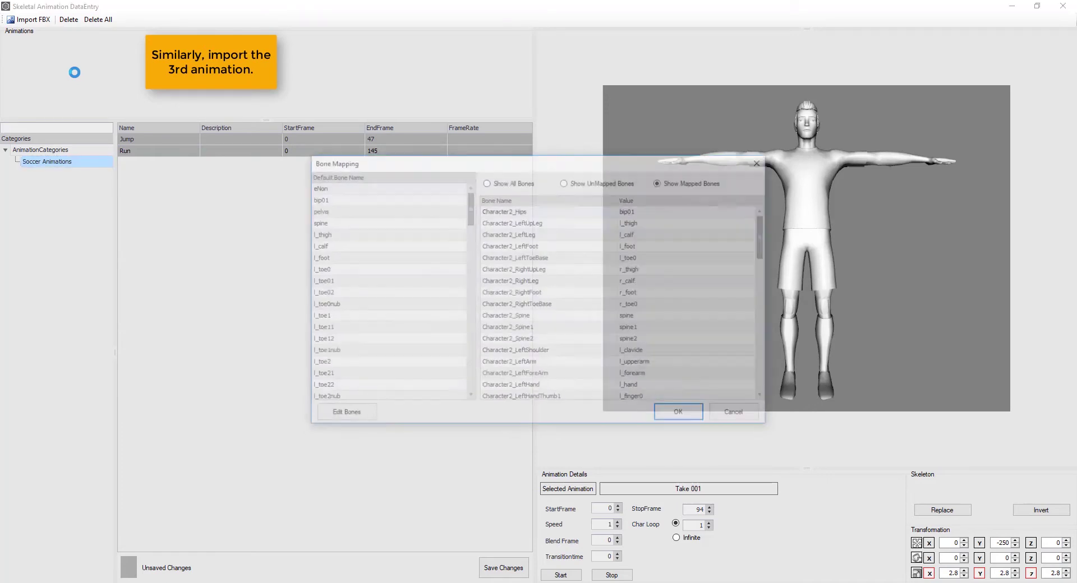
scroll(690, 314, down, 12)
click(679, 415)
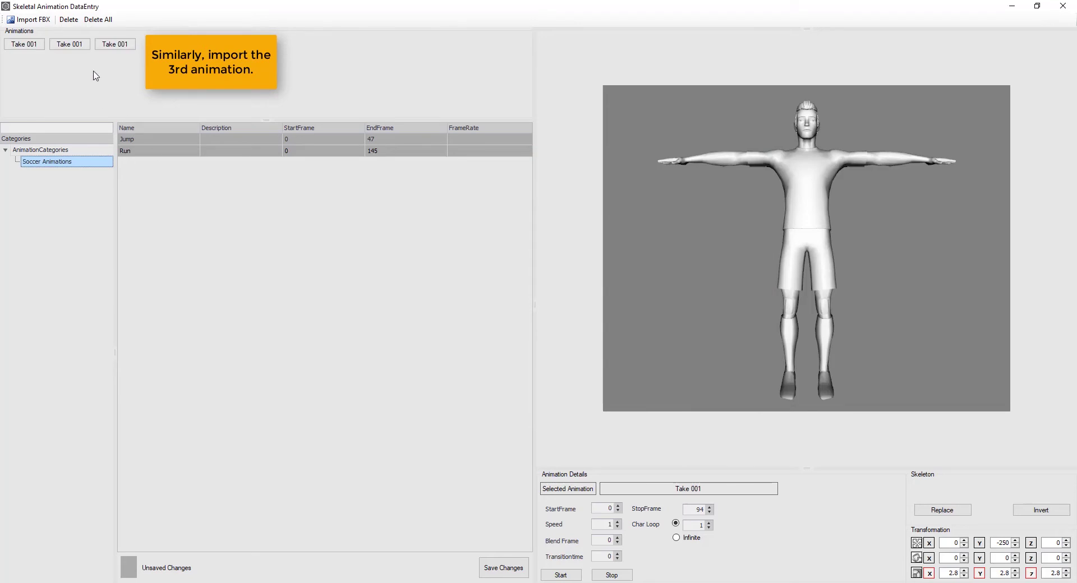
click(30, 45)
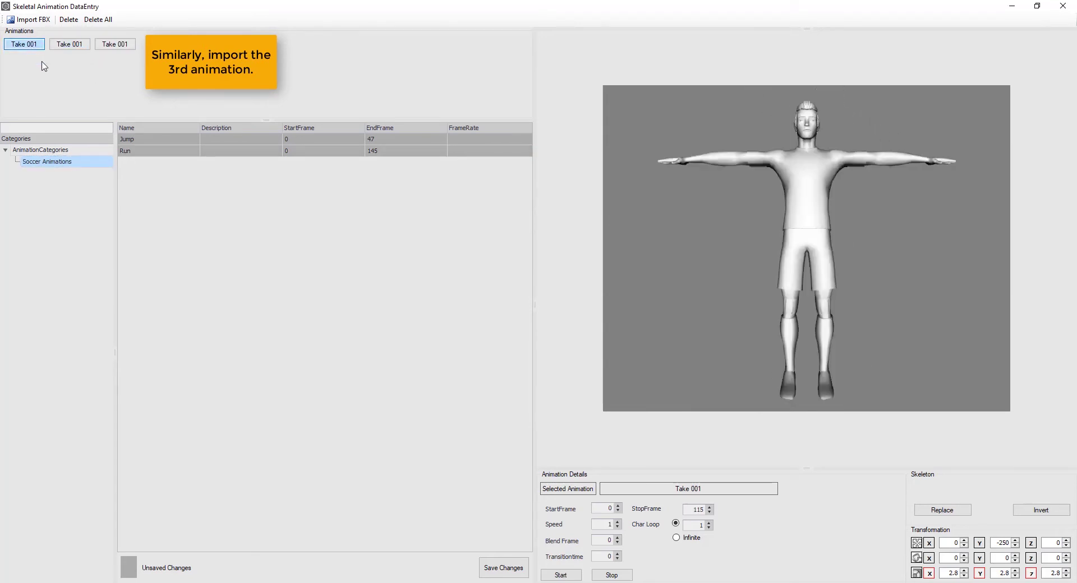
click(580, 577)
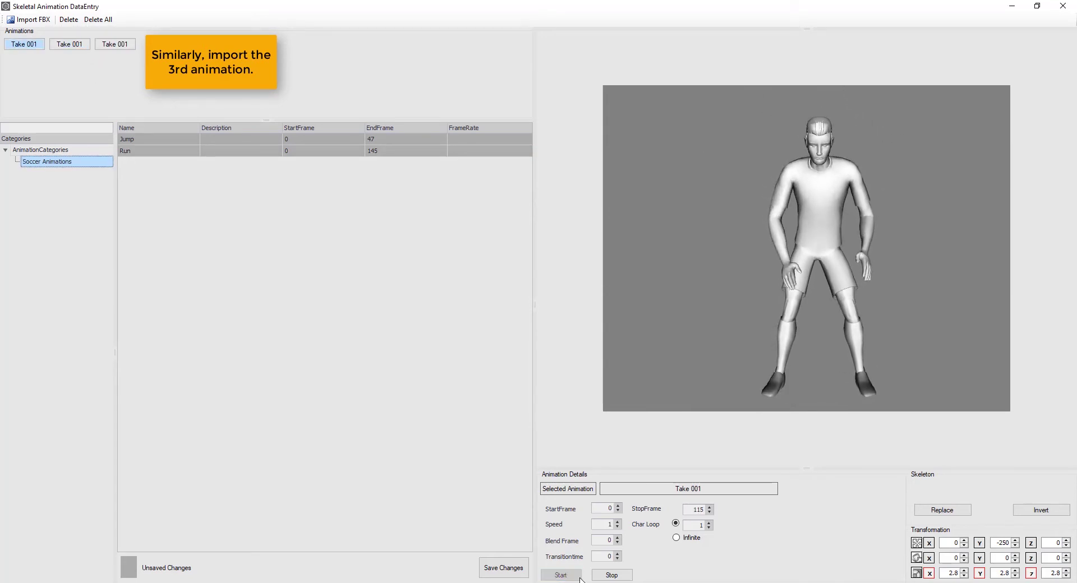
Add the 0–115 frame take as a third row and start naming it Stretch.
drag(24, 44, 148, 164)
click(146, 164)
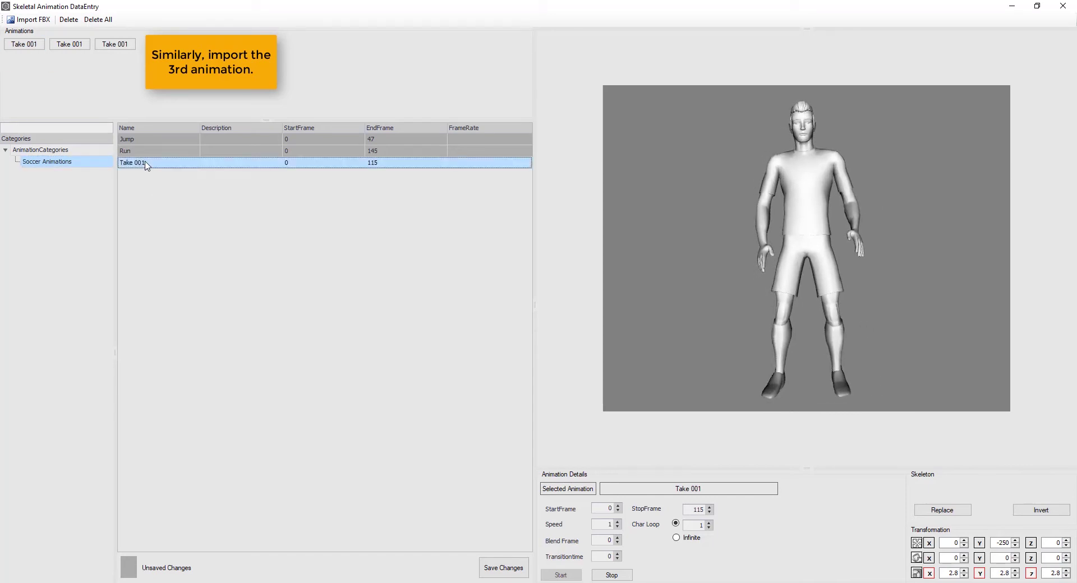
click(145, 163)
text(t)
text(tret)
key(Return)
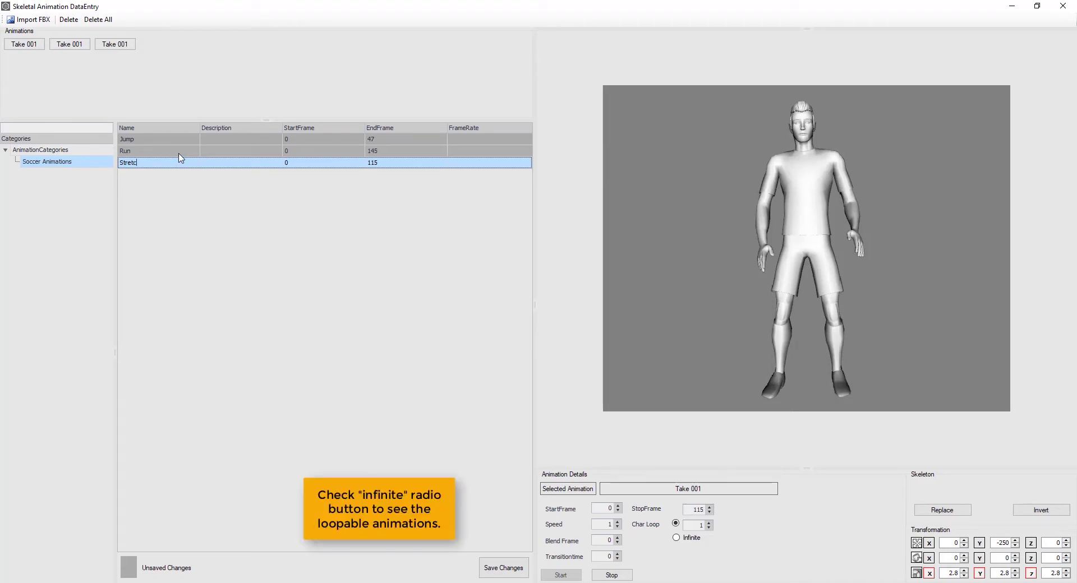
Confirm the name Stretch, select the Run row, and play its preview.
key(Return)
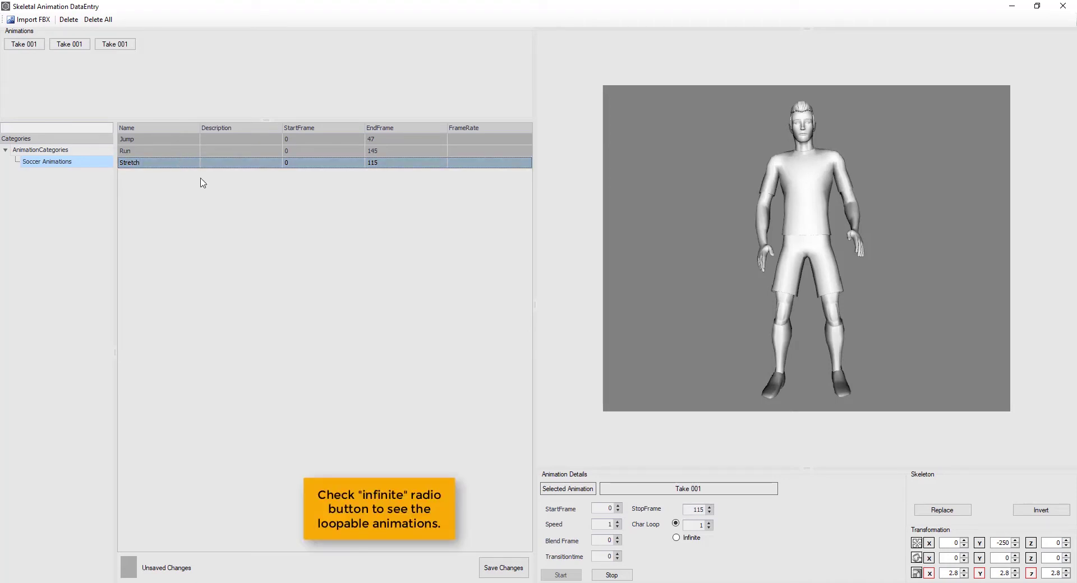
key(Up)
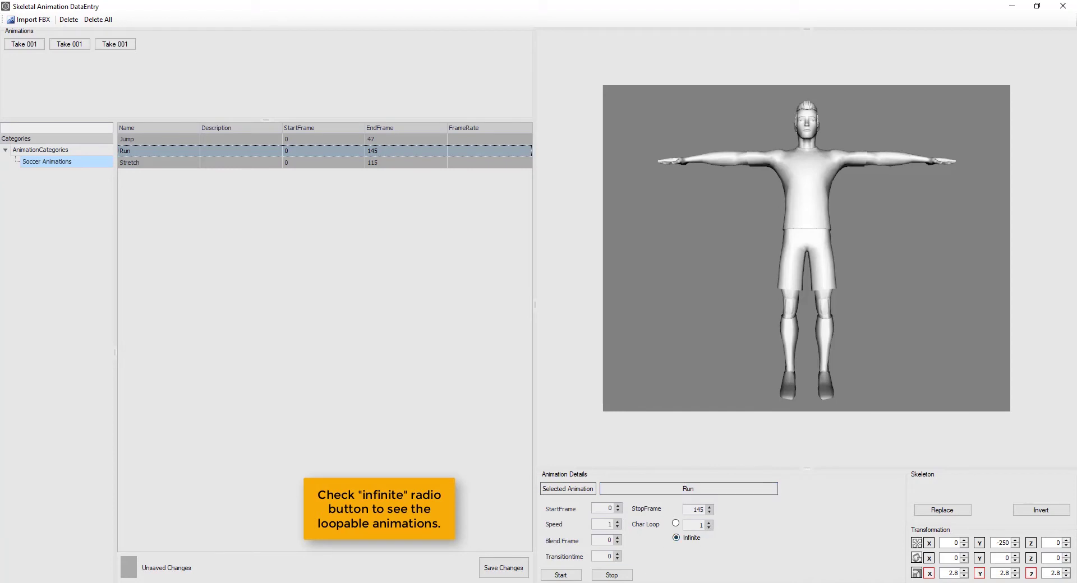
click(564, 576)
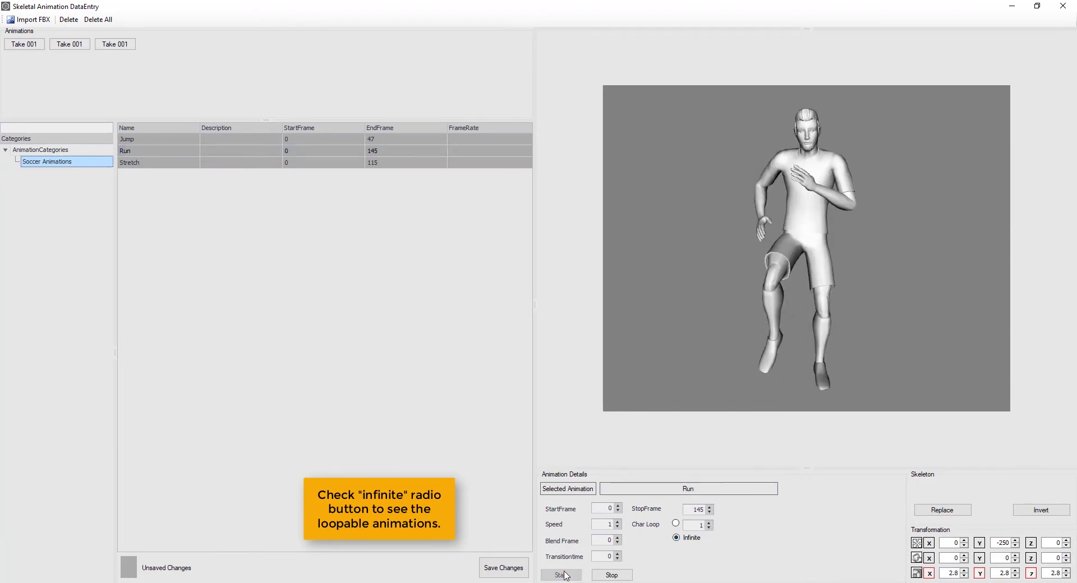
Set the Run animation's looping to Infinite and replay the preview.
click(676, 524)
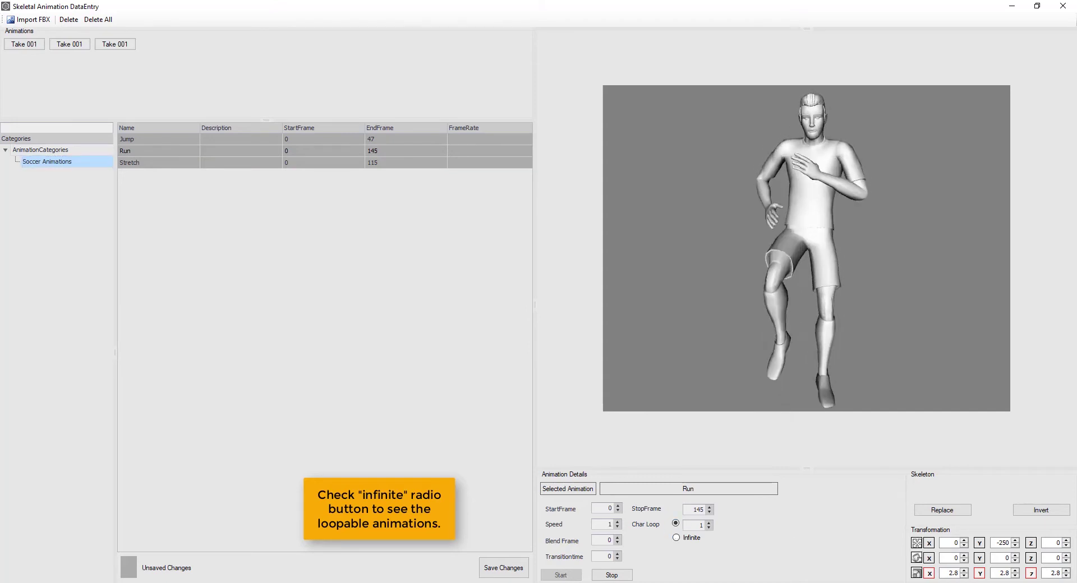
click(611, 576)
click(561, 576)
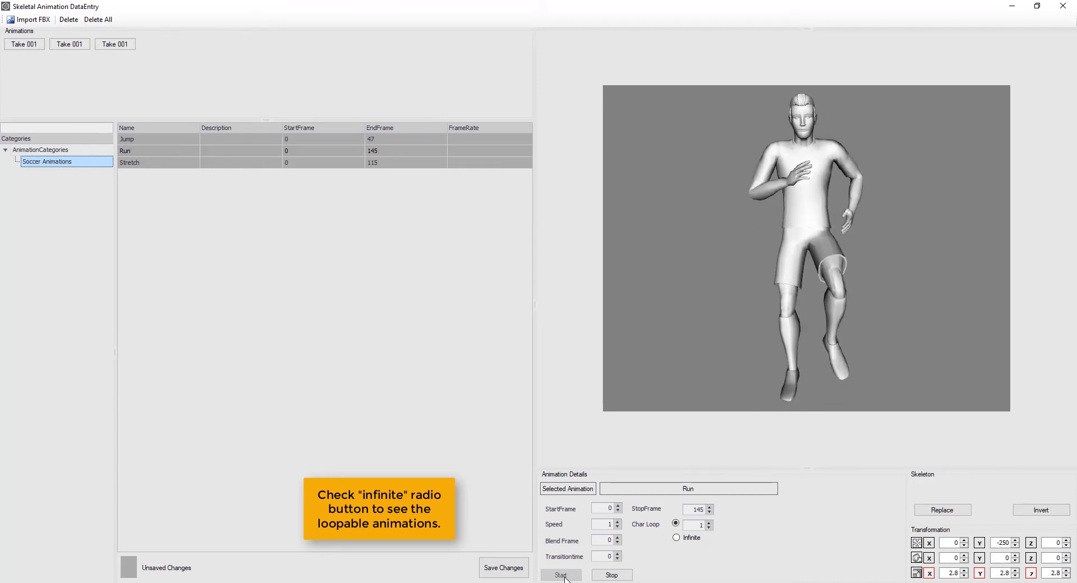
click(698, 539)
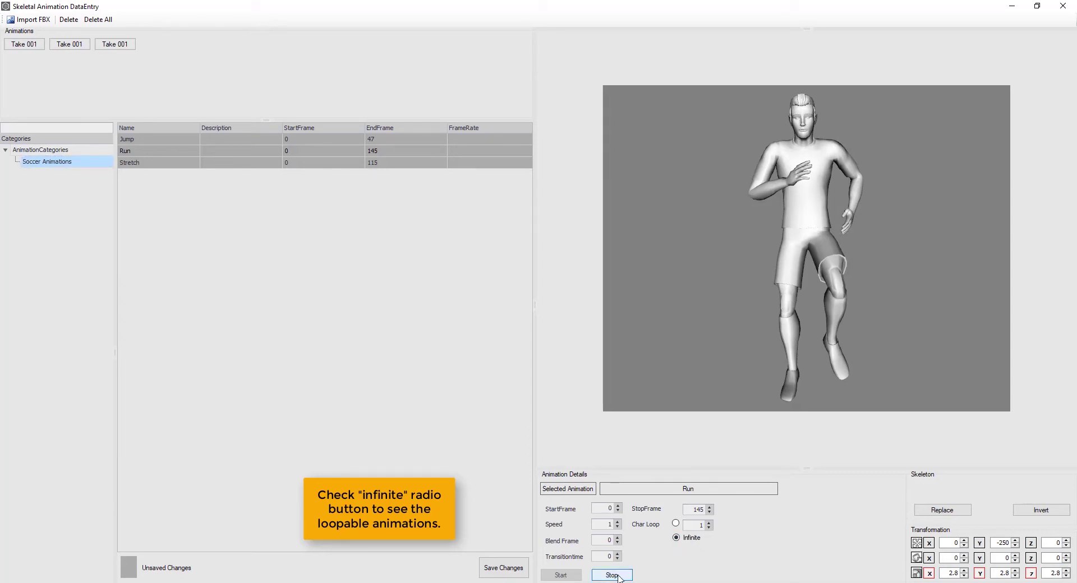
click(617, 576)
click(574, 577)
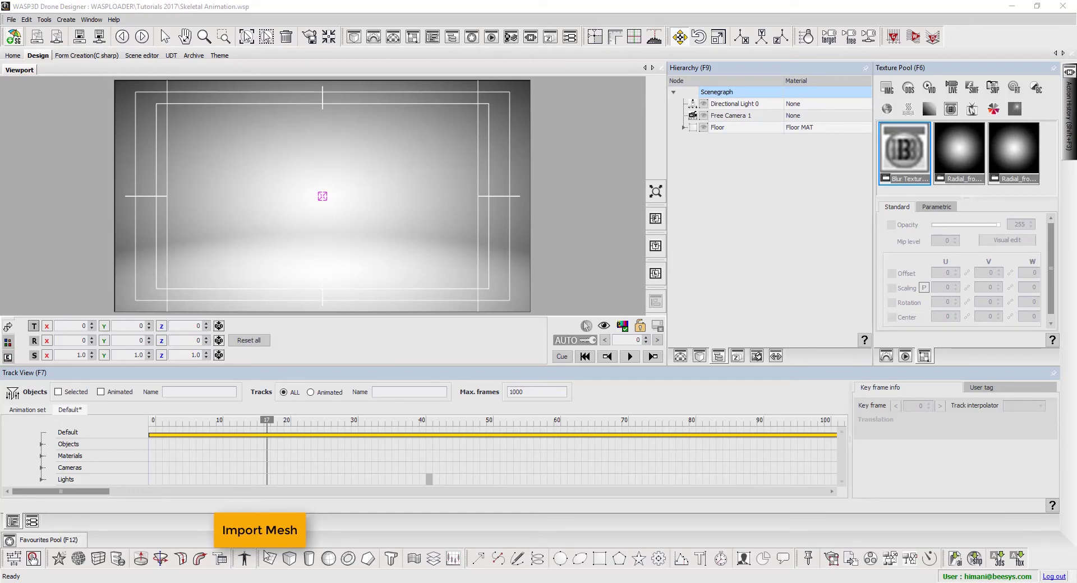
Import Jugador_WASP_hands_V2_2.fbx from X:\Models\Tutorial\Soccer Players as a skeletal mesh.
click(243, 561)
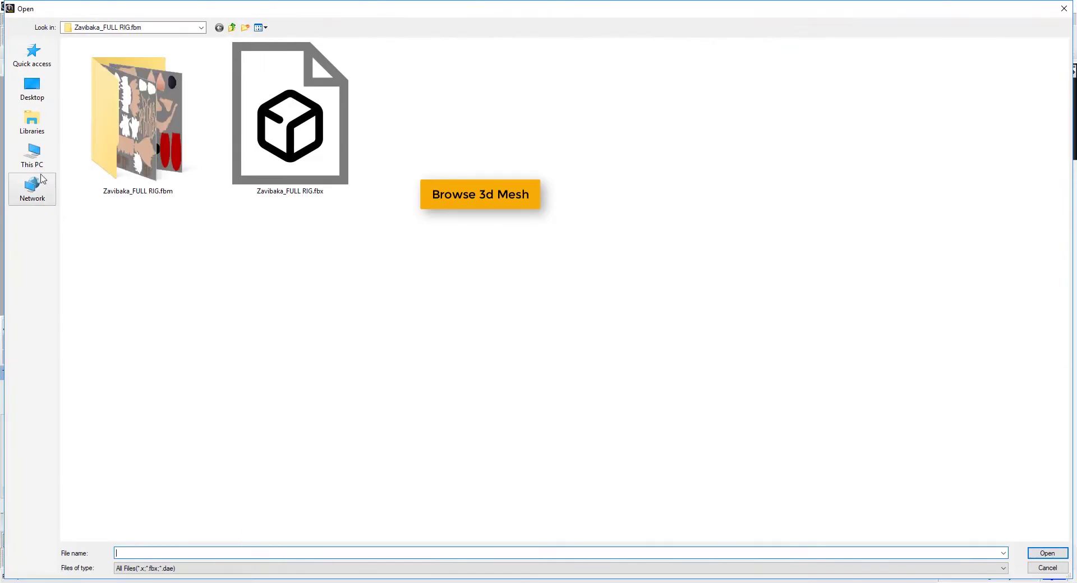
click(32, 157)
click(83, 162)
double_click(112, 161)
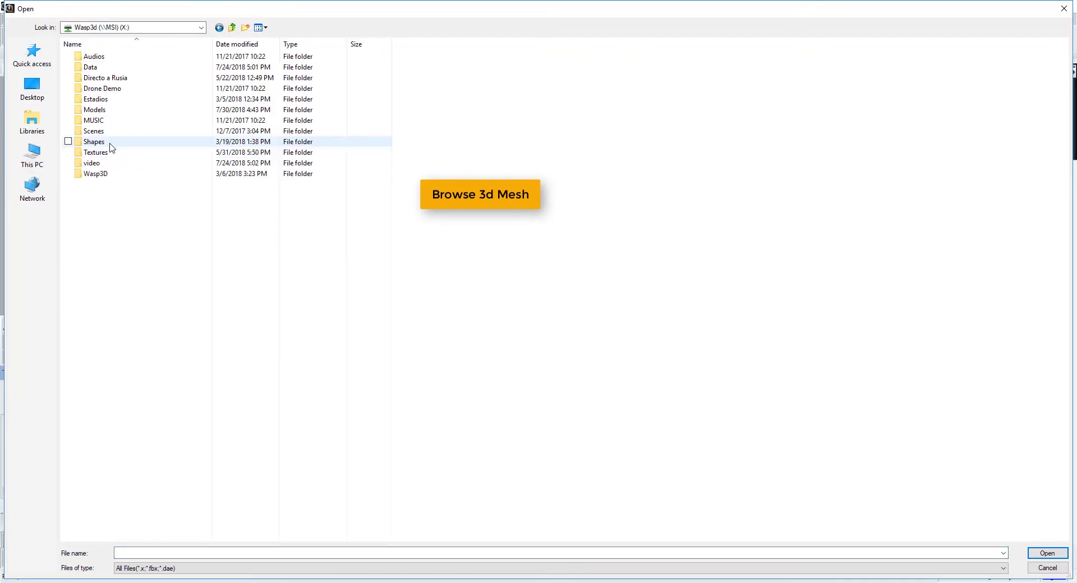
double_click(109, 111)
click(111, 112)
key(t)
double_click(123, 302)
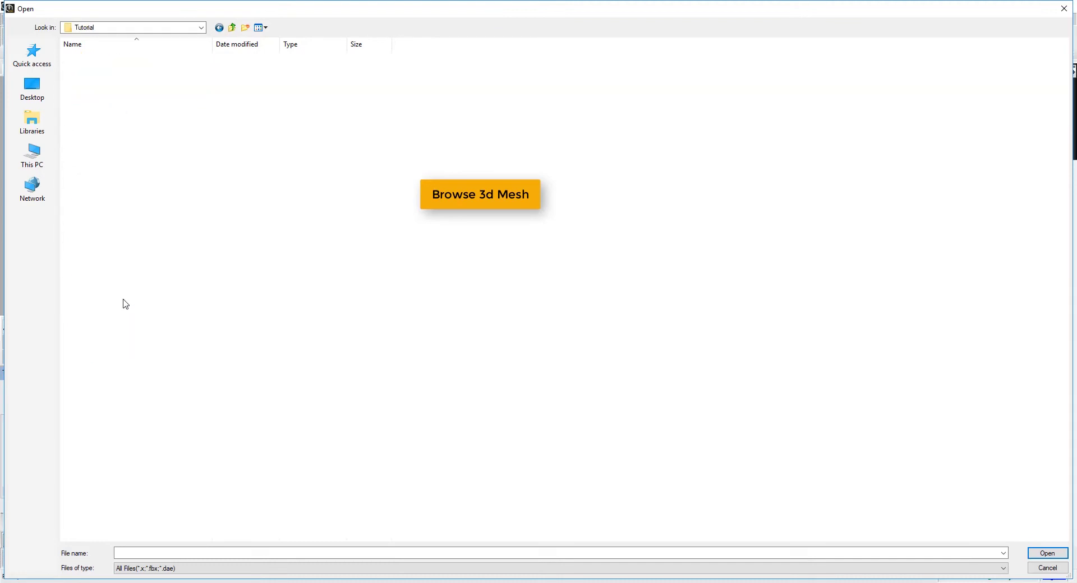
double_click(108, 71)
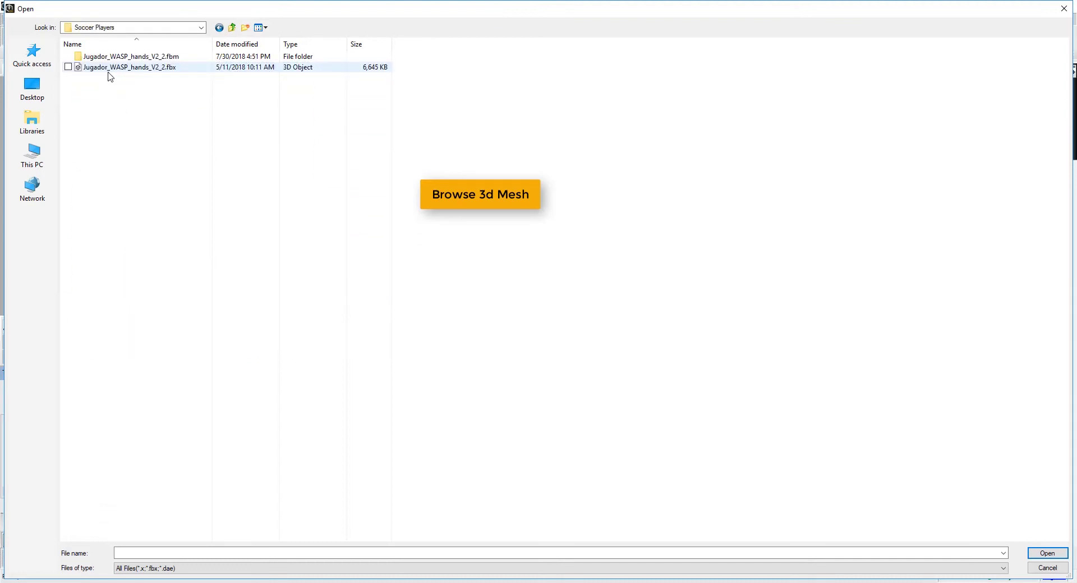
double_click(108, 69)
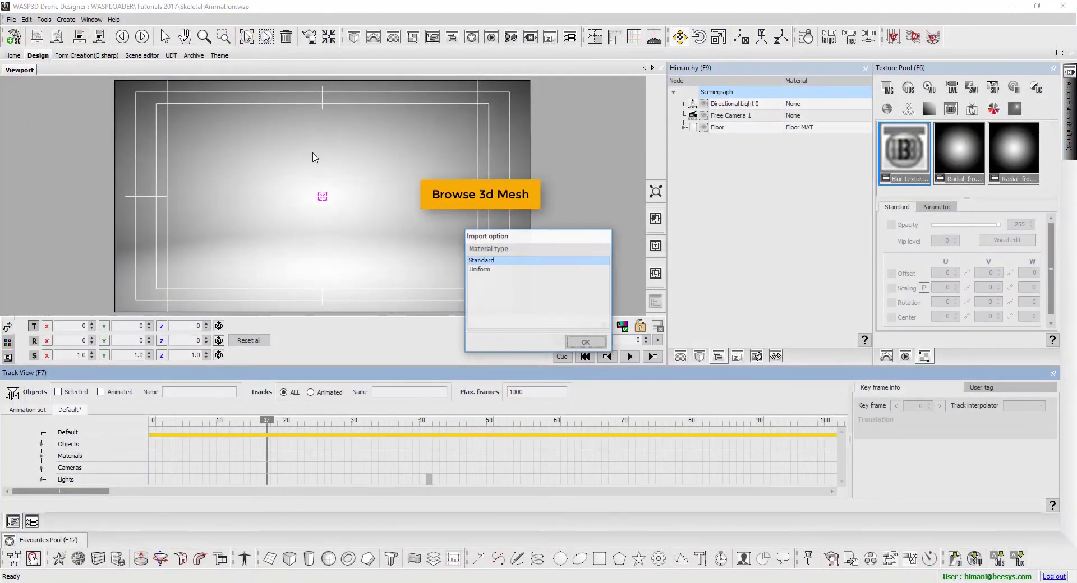
Add the player with Standard material, then enlarge and lower Import Skeletal Mesh 1.
click(587, 344)
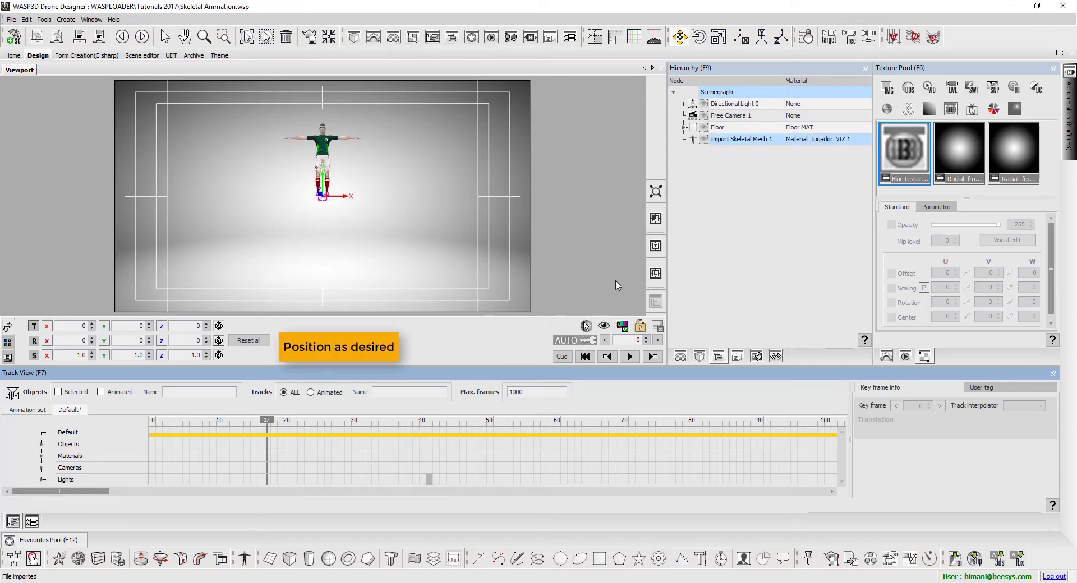
click(747, 139)
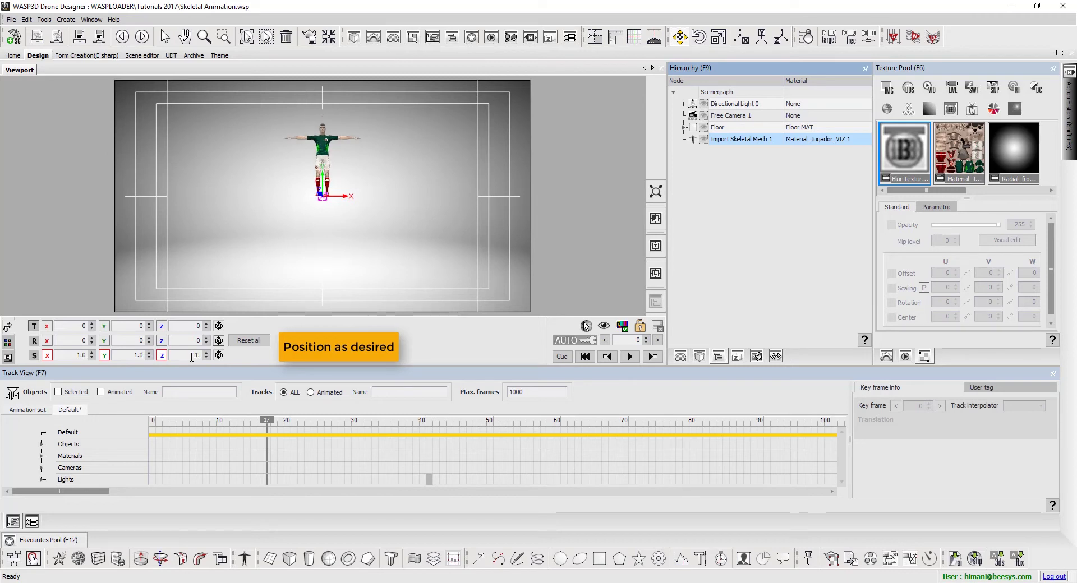
drag(187, 359, 199, 358)
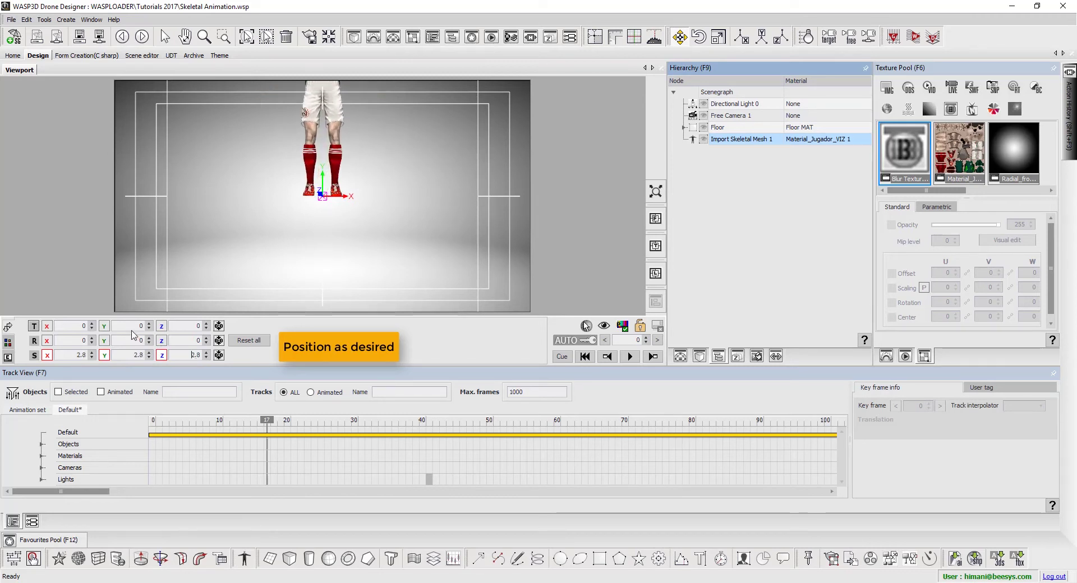
drag(132, 329, 160, 312)
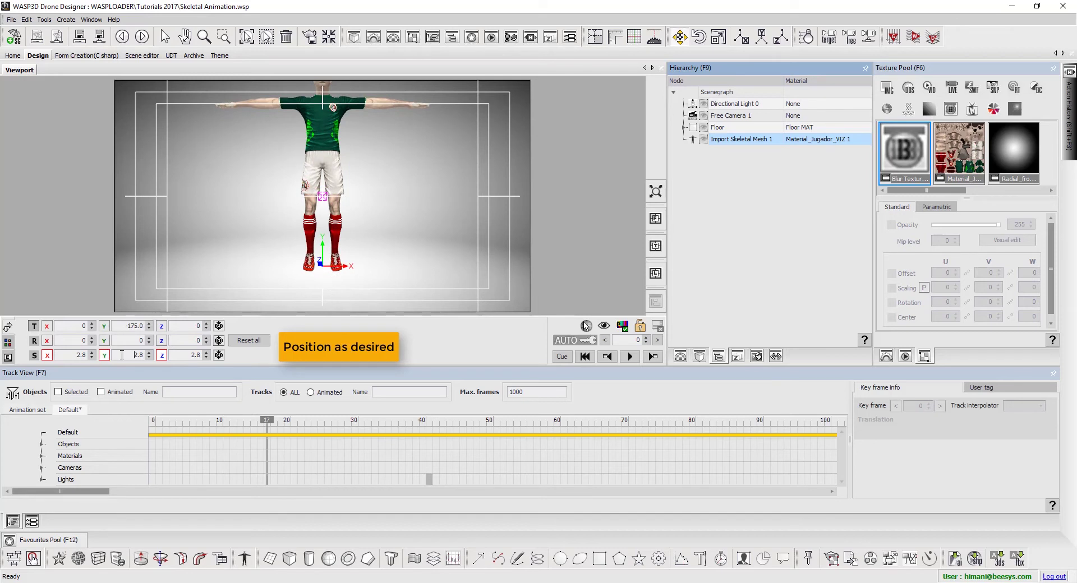
Bring the player's uniform scale down to 2.1 and play the scene.
drag(122, 355, 121, 355)
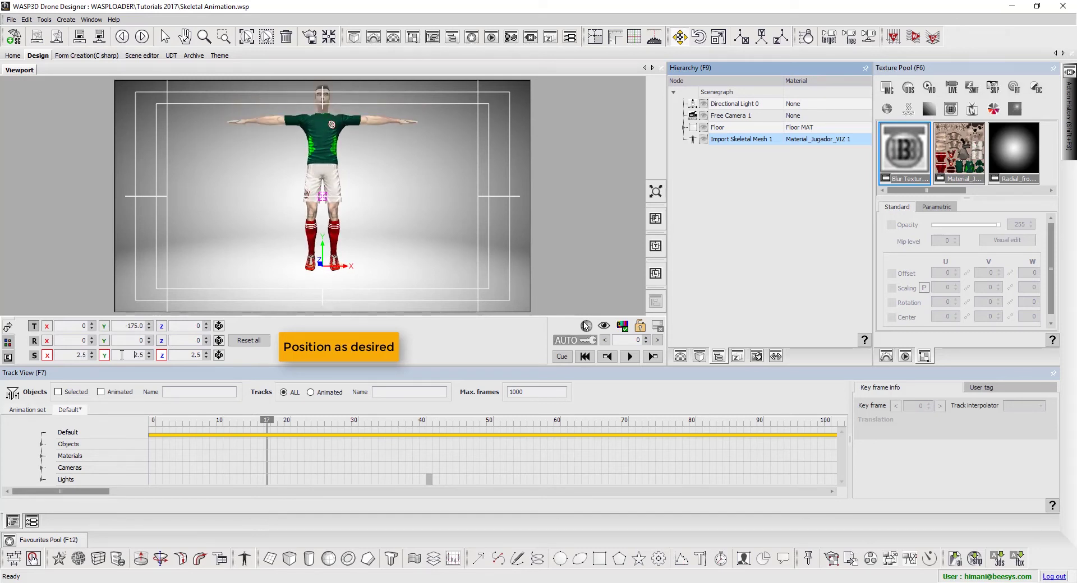
click(150, 353)
click(150, 353)
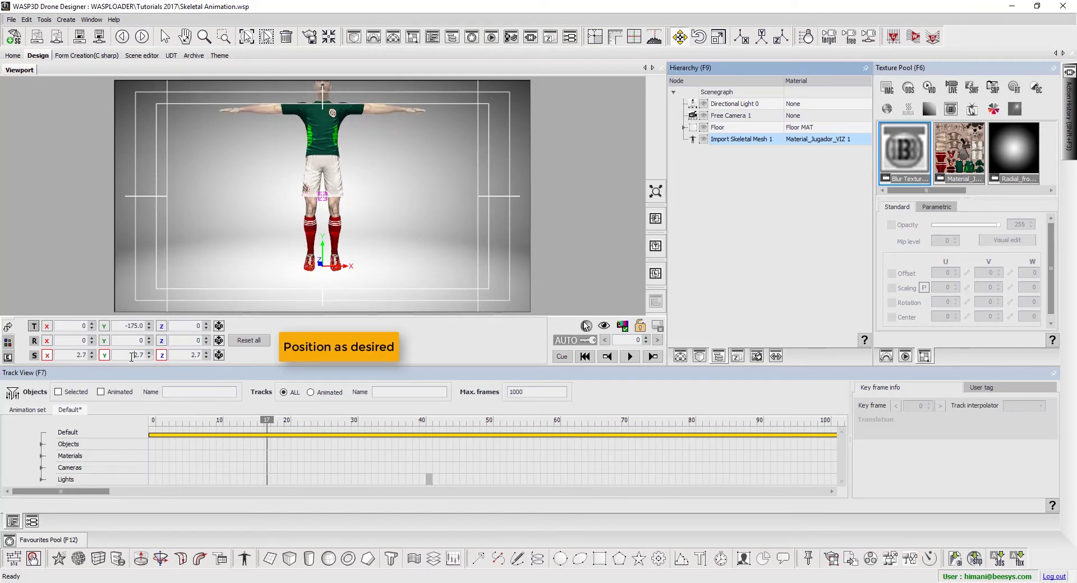
click(150, 358)
click(149, 358)
click(149, 358)
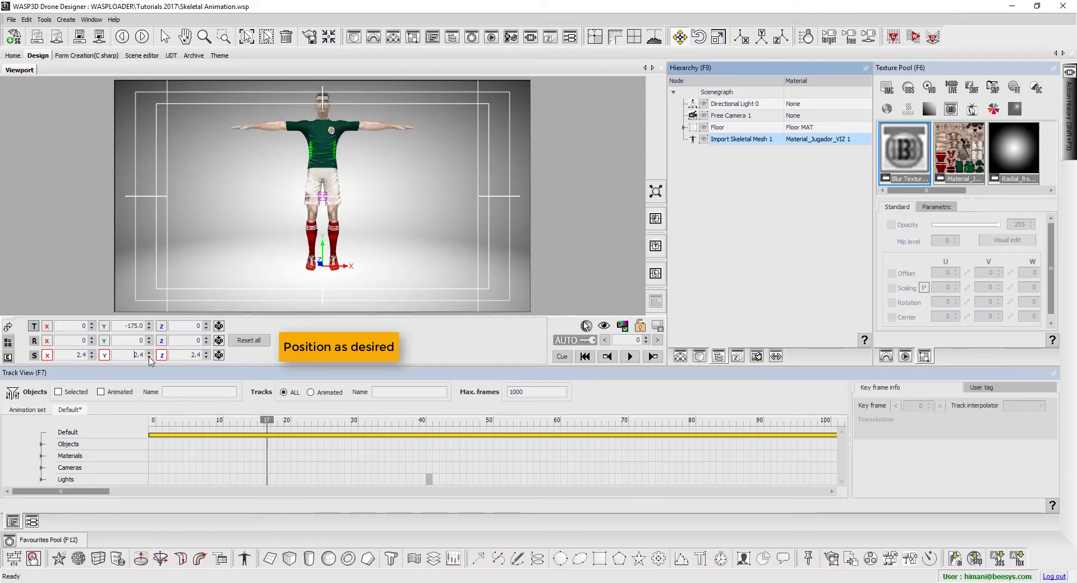
click(149, 358)
click(149, 358)
click(149, 358)
key(space)
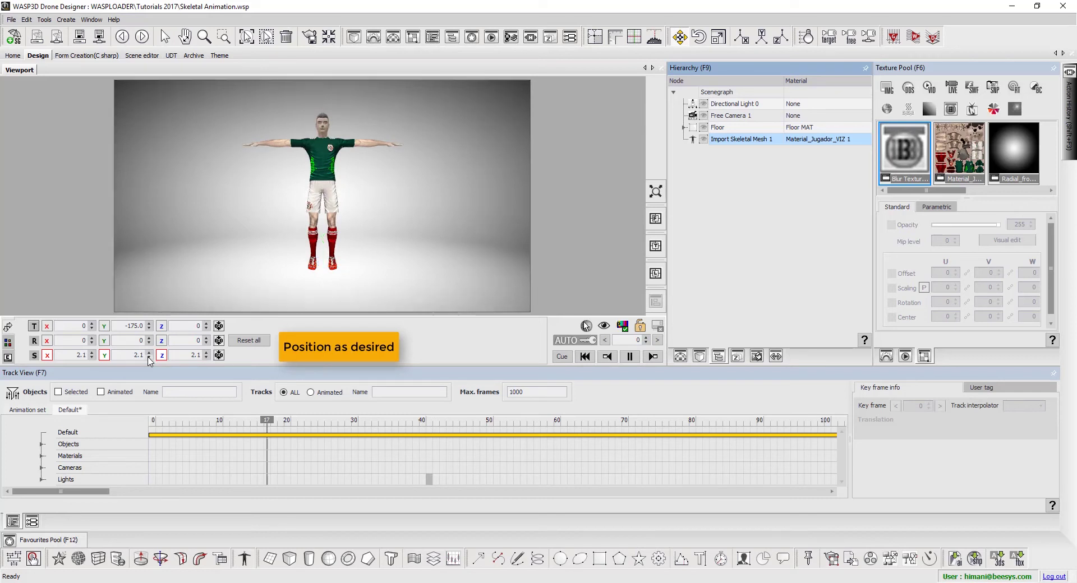
Assign the imported player mesh to Render Texture 1.
right_click(734, 141)
mouse_move(808, 209)
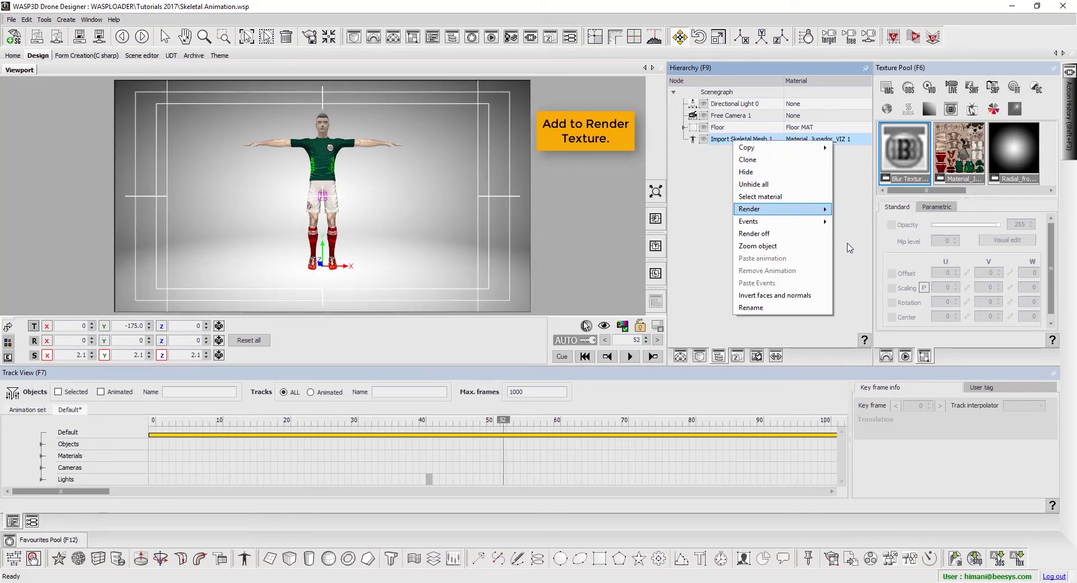
click(842, 223)
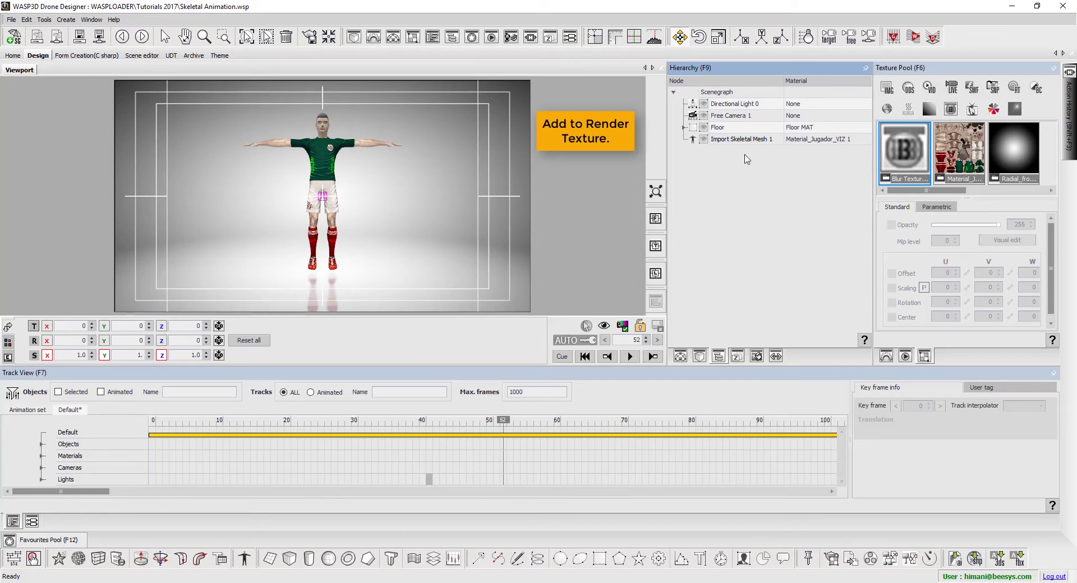
Lower the player to Y -186 and show the Variable Sheet.
click(741, 140)
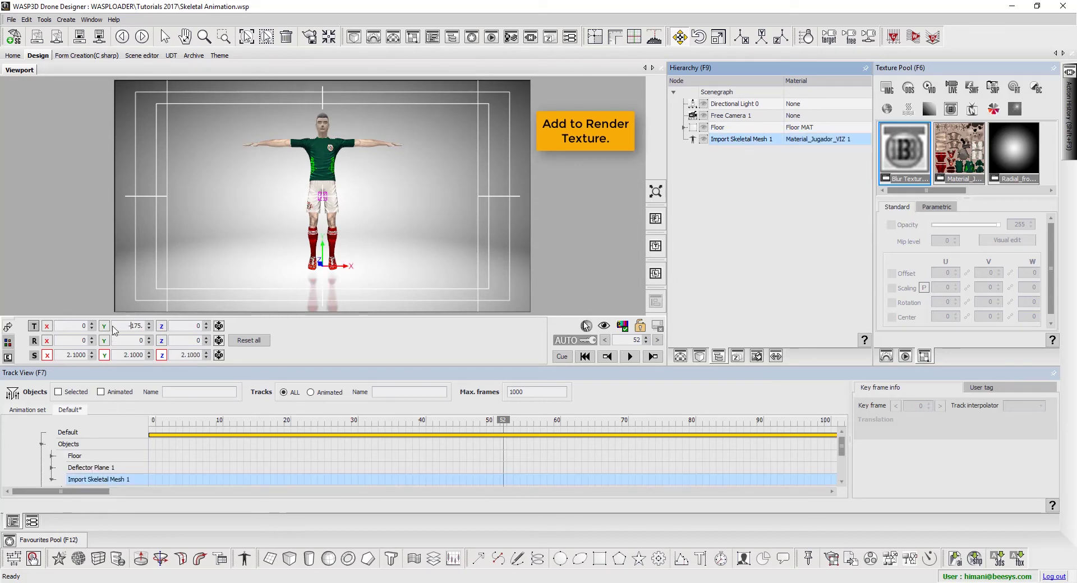
drag(114, 330, 110, 339)
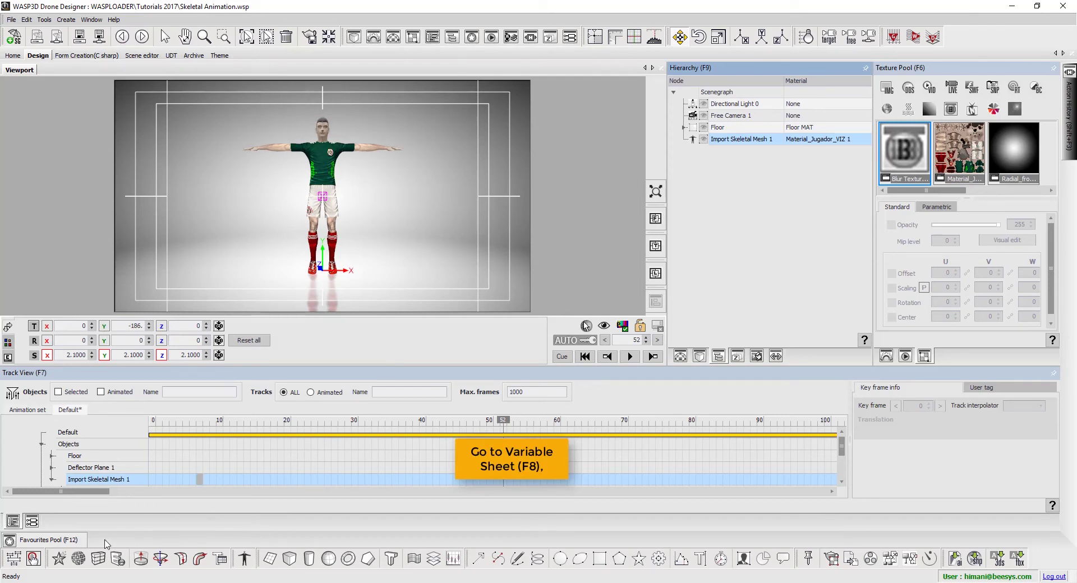
key(F8)
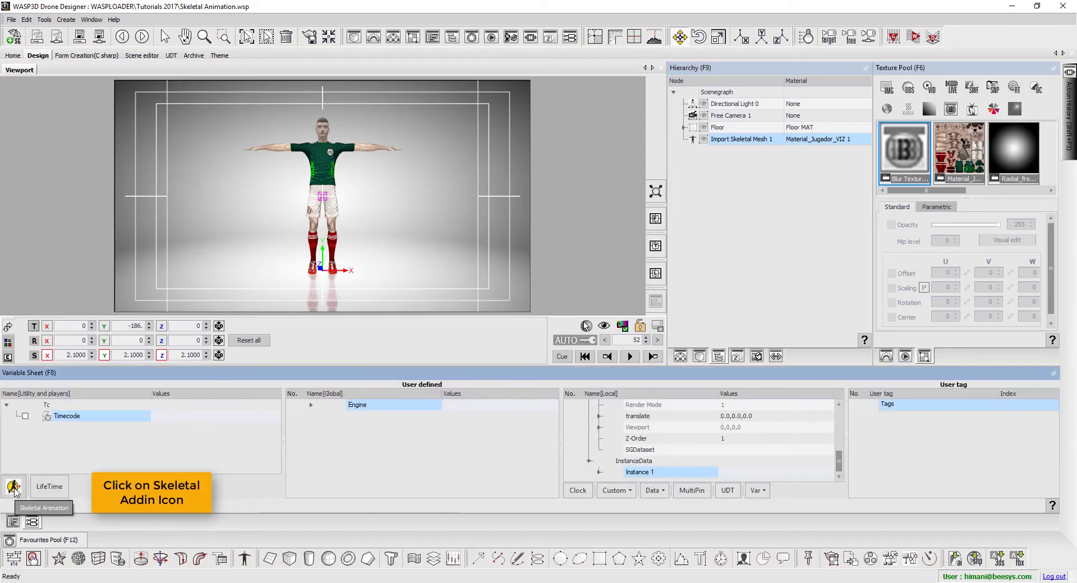
Attach a Skeletal Animation action with Stretch, Run and Jump from Soccer Animations.
click(14, 487)
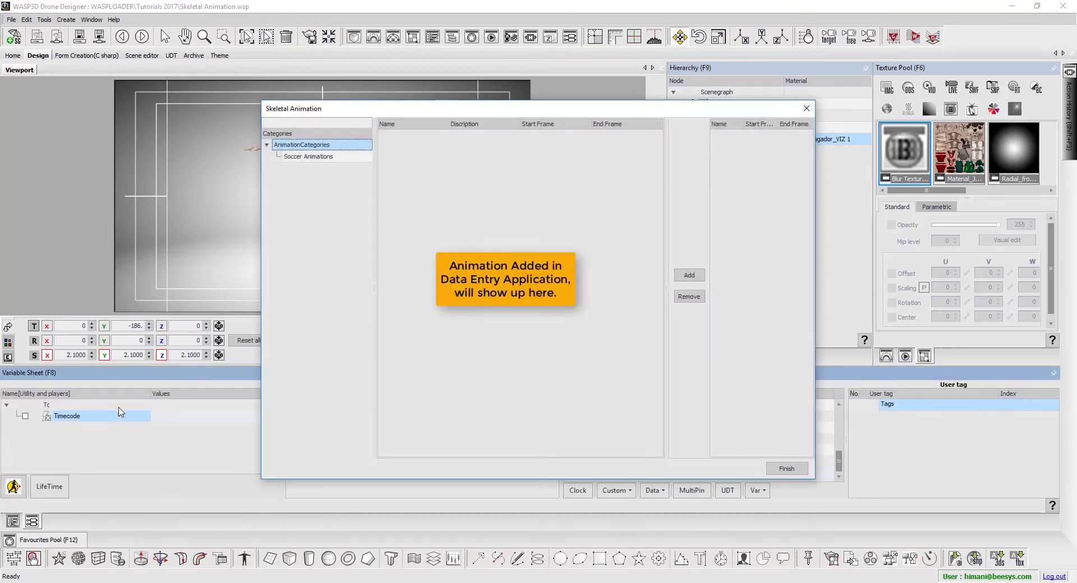
click(336, 159)
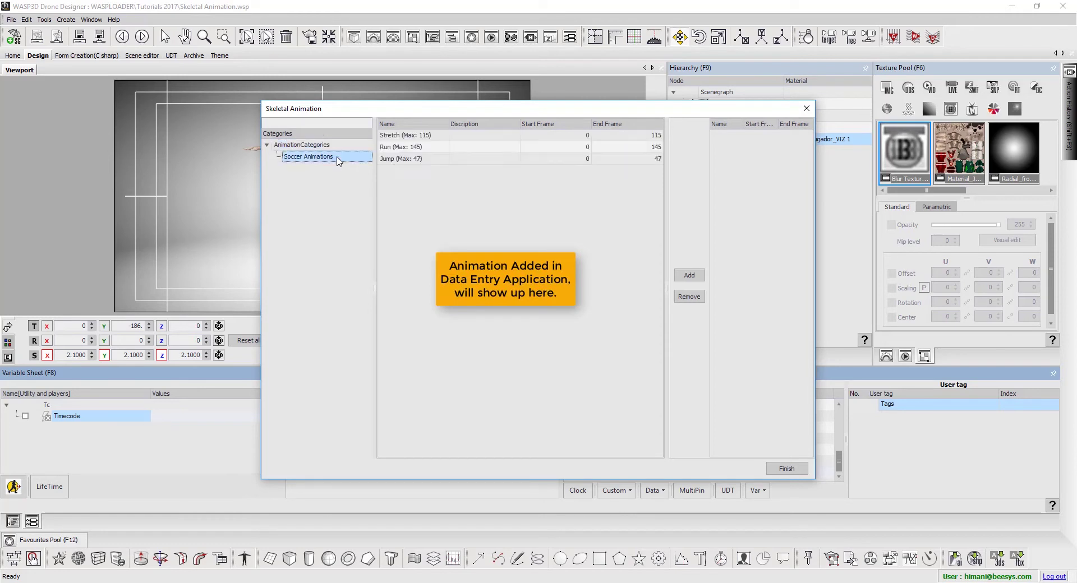
click(425, 137)
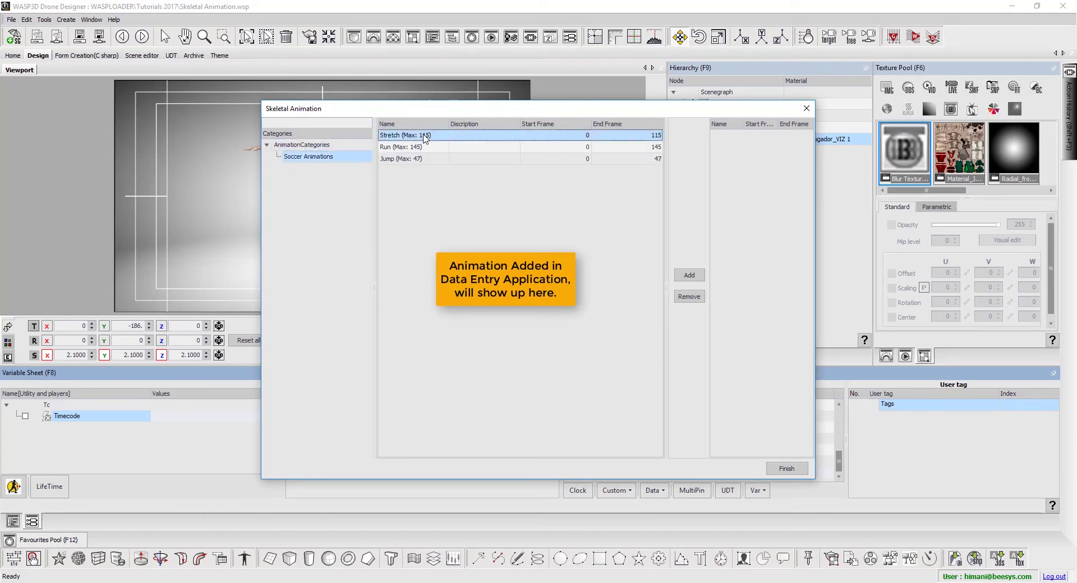
click(690, 275)
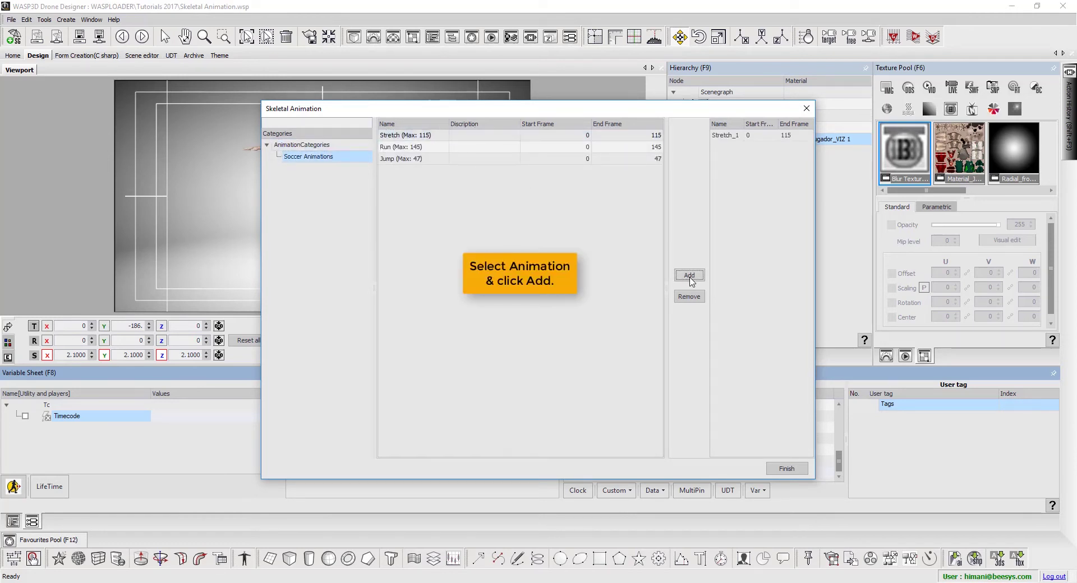
click(451, 151)
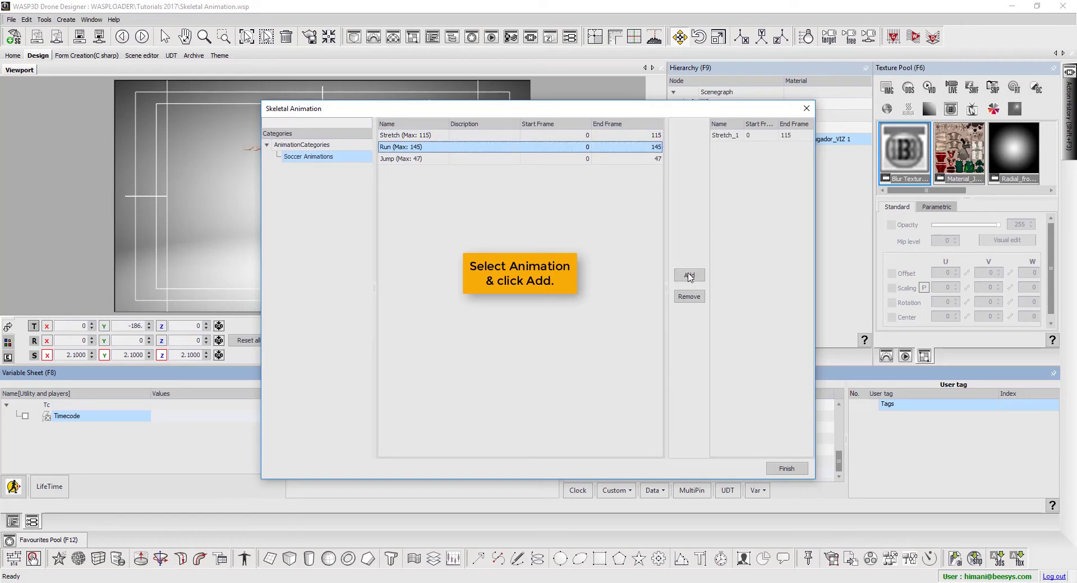
click(689, 276)
click(432, 161)
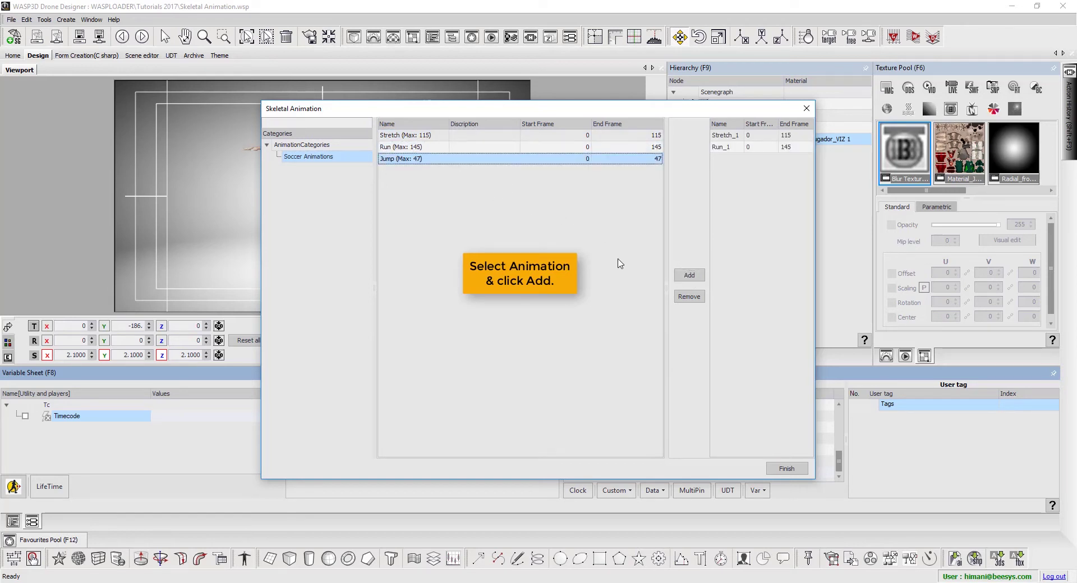
click(696, 276)
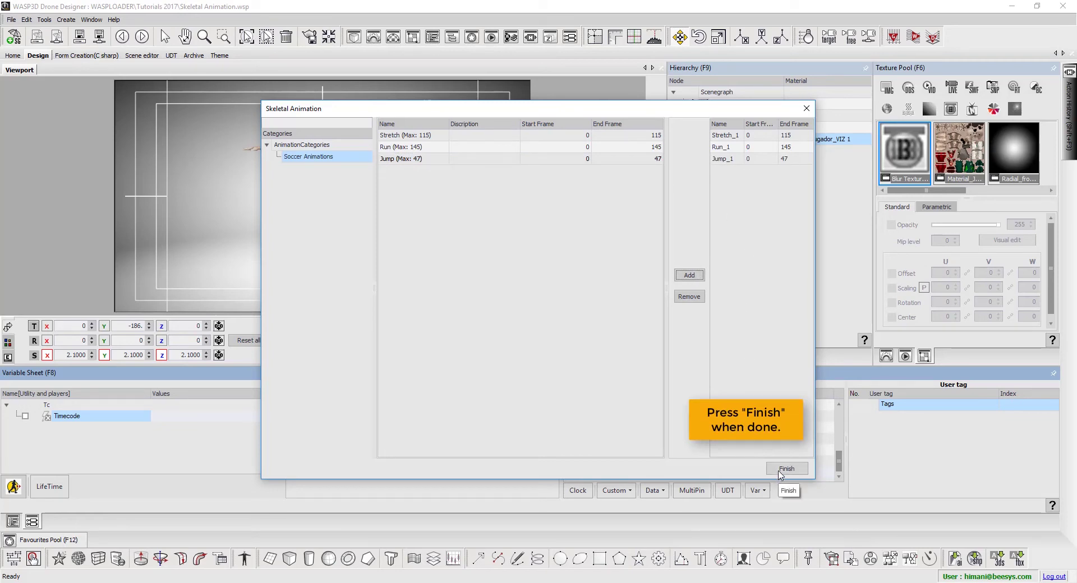
click(786, 469)
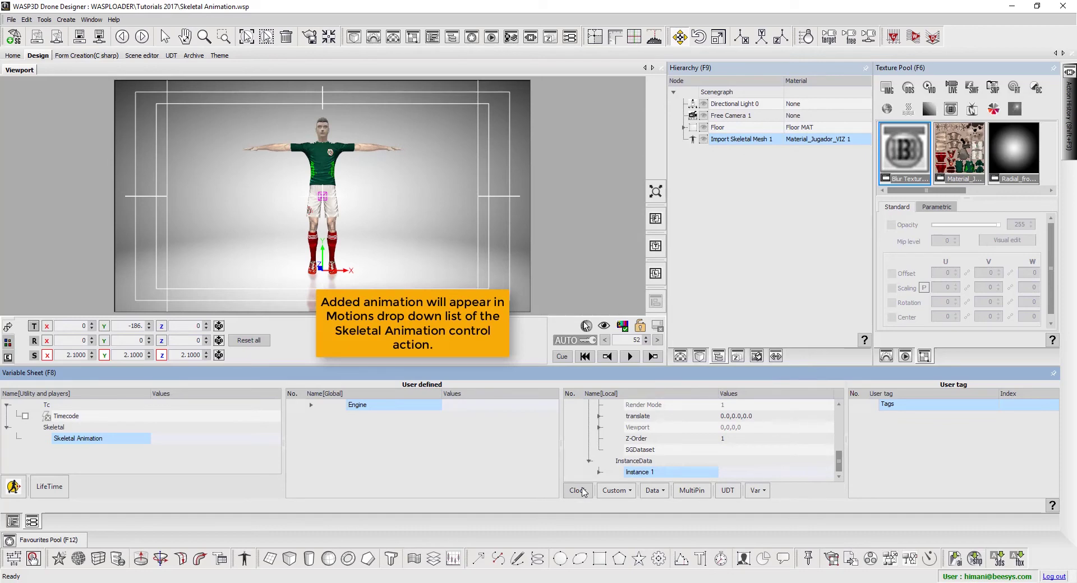
Check that Stretch_1, Run_1 and Jump_1 are listed as Skeletal Animation Play motions at frame 1.
click(583, 492)
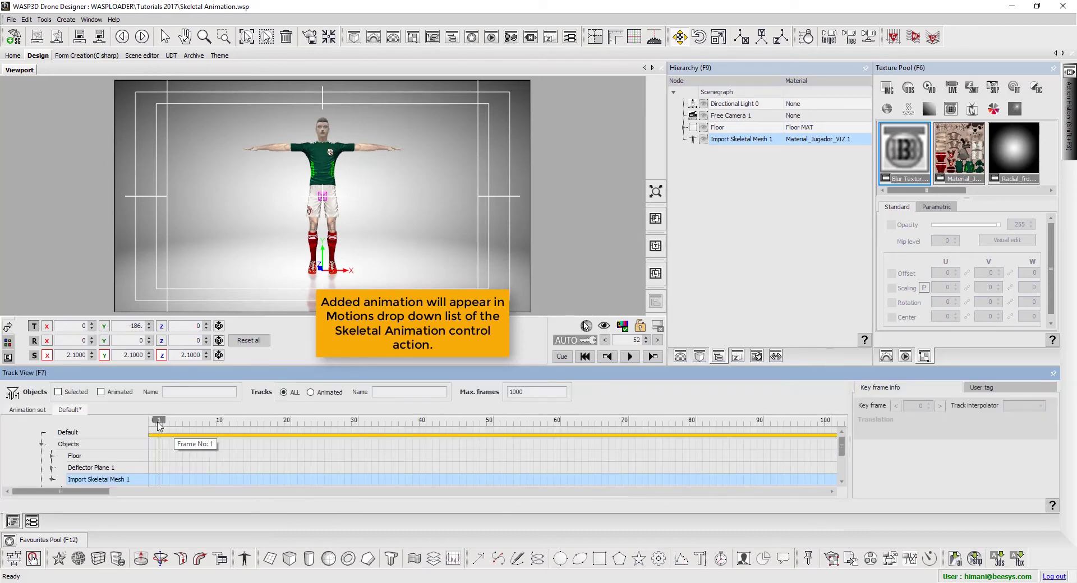
click(160, 432)
double_click(161, 433)
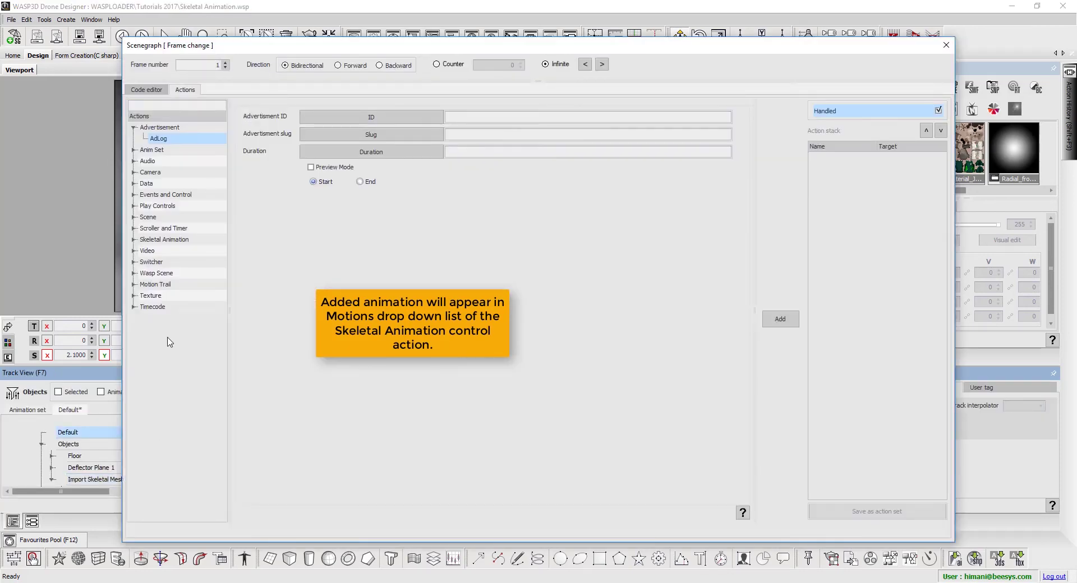
double_click(182, 242)
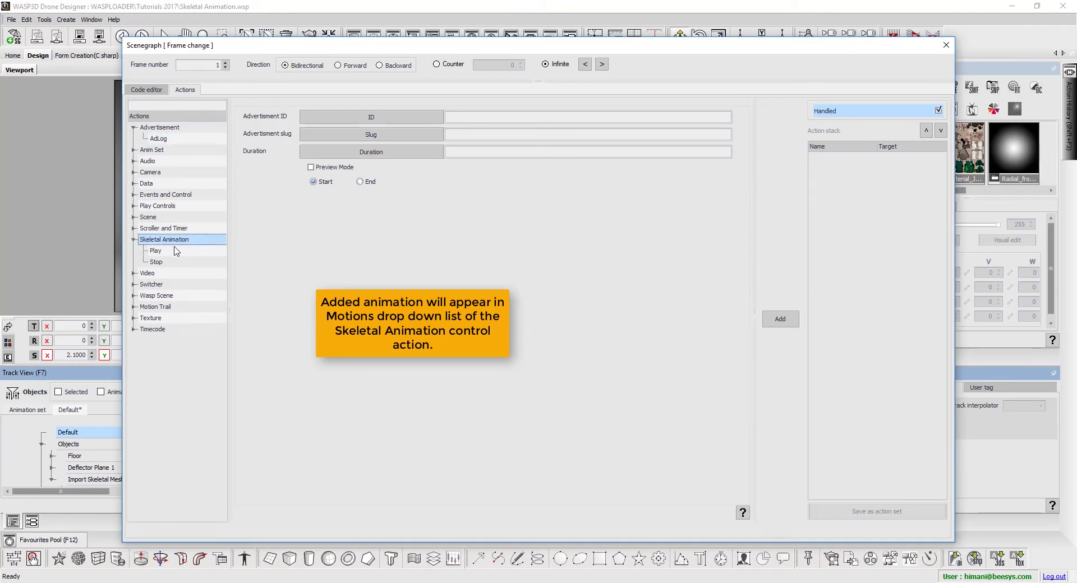
click(174, 252)
click(424, 157)
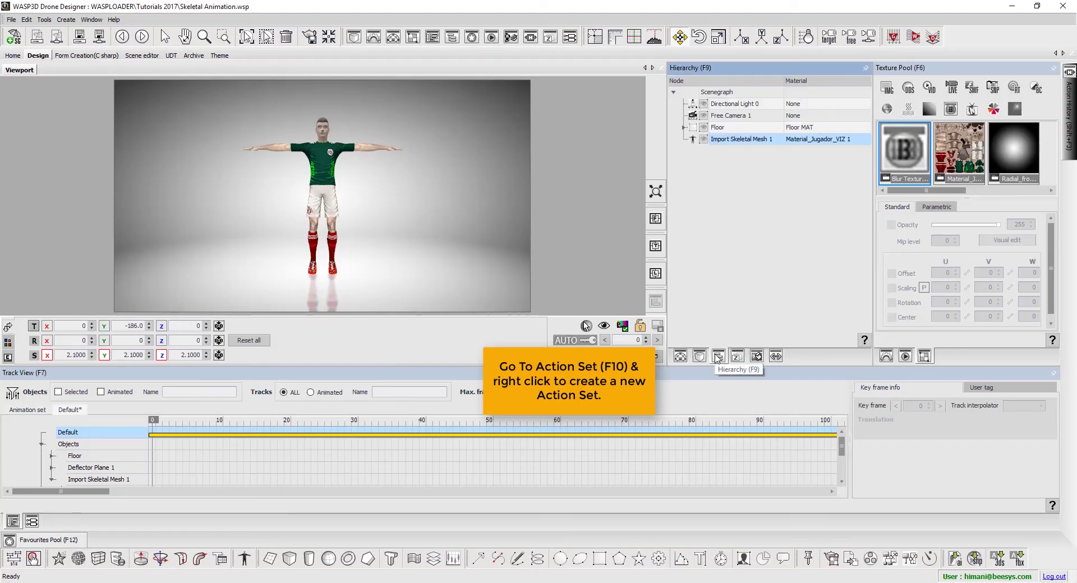
Add a new action set called Stretch in the Action Set panel and open its action types list.
click(780, 362)
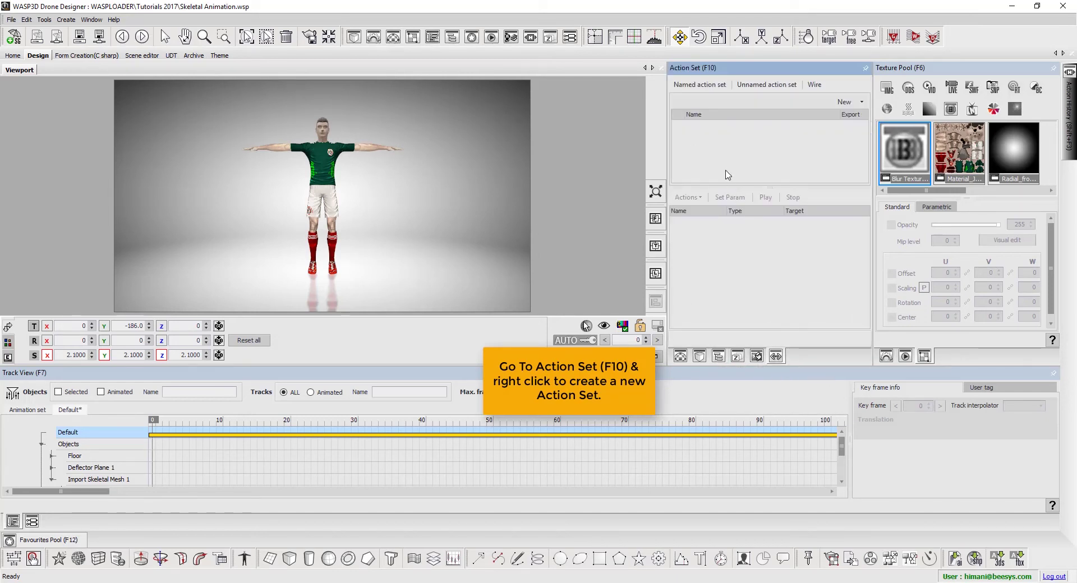
right_click(705, 136)
mouse_move(730, 140)
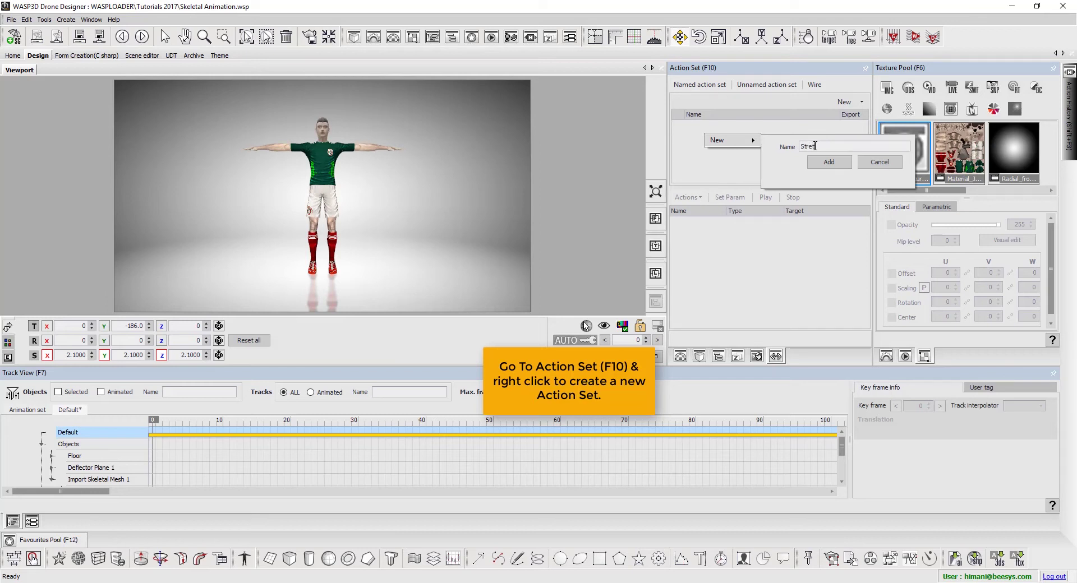
key(Return)
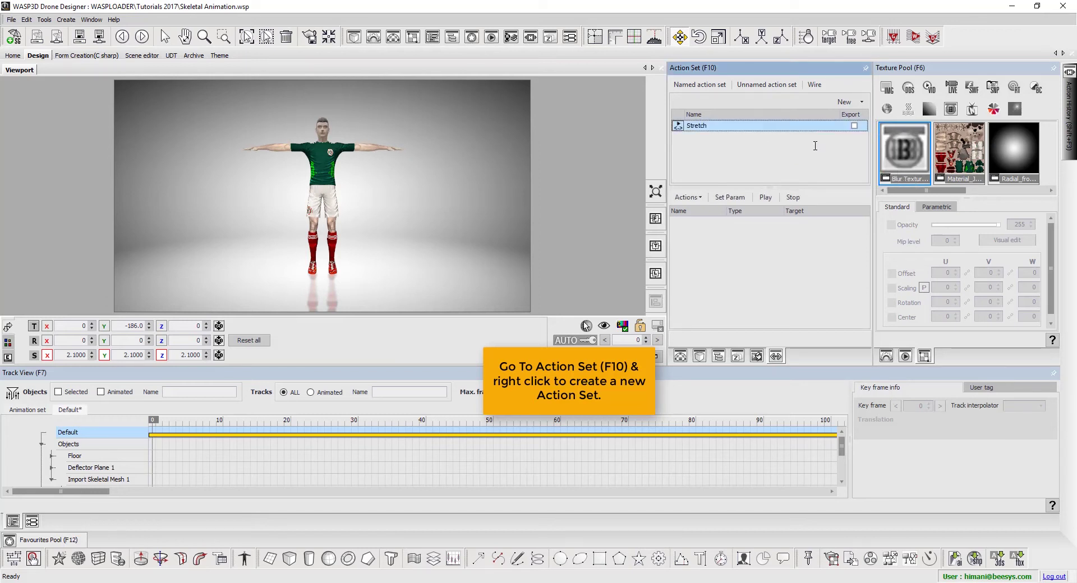
click(699, 198)
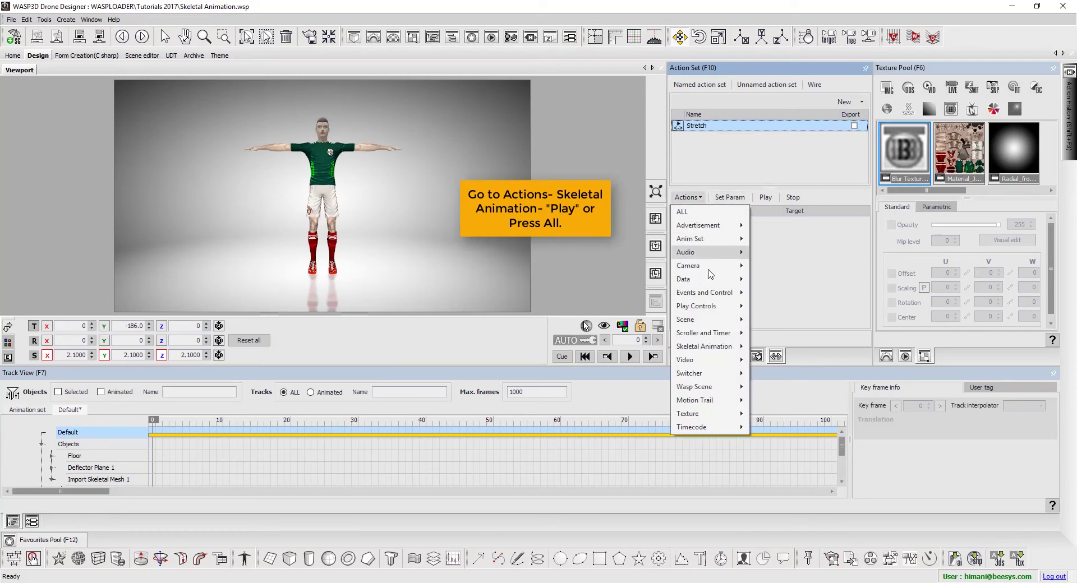
mouse_move(708, 348)
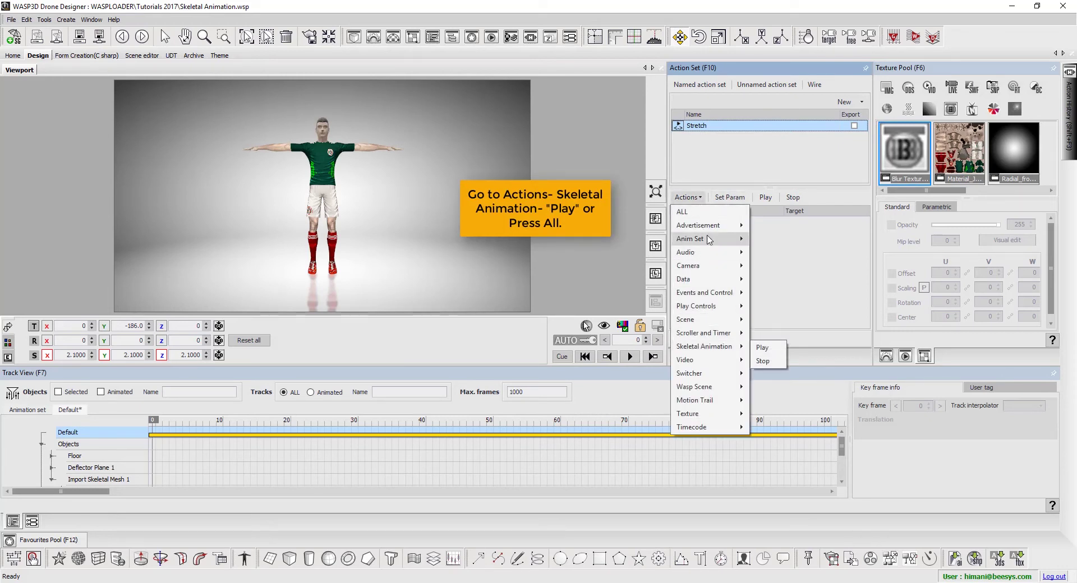
Add a Stop_0 skeletal action on Import Skeletal Mesh 1 with Retain transform on.
click(701, 212)
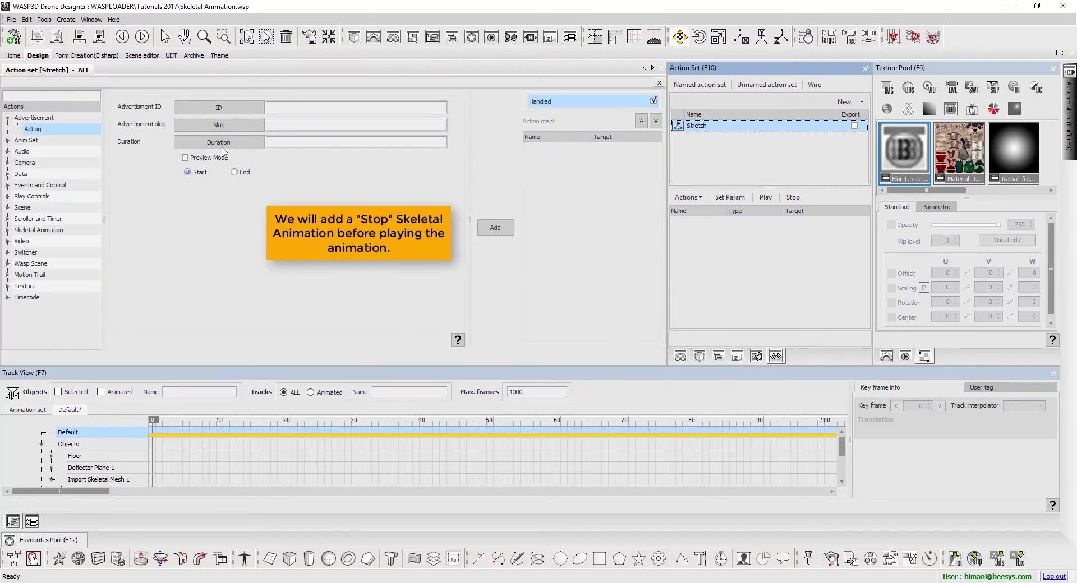
double_click(37, 229)
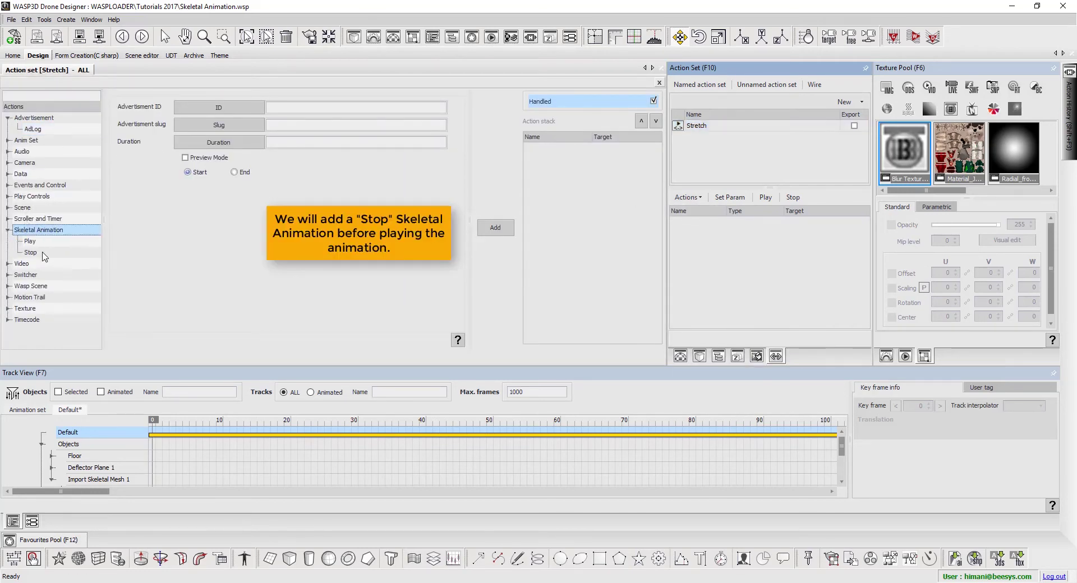
click(43, 253)
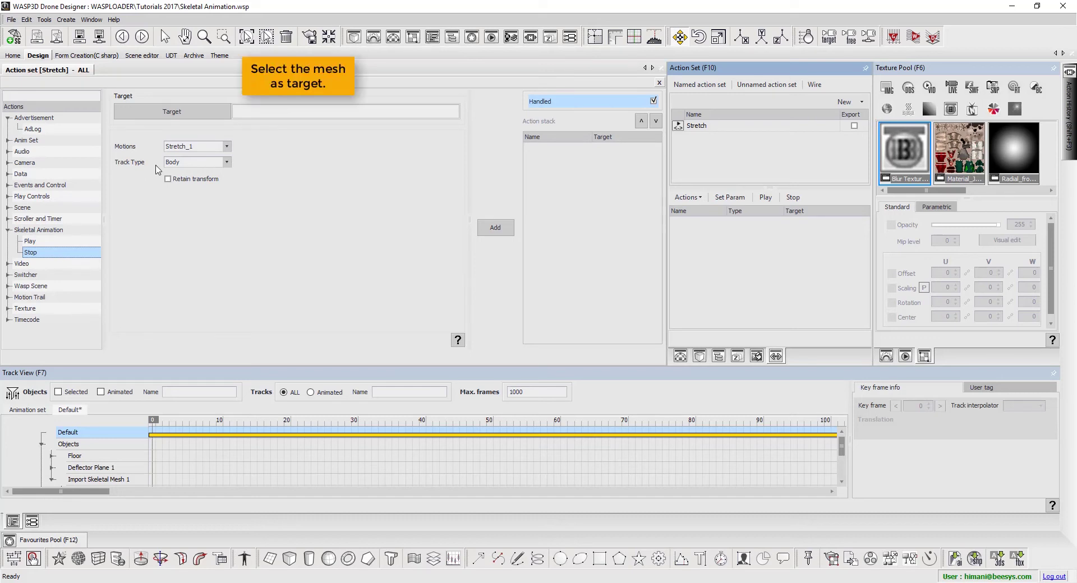
click(208, 114)
double_click(140, 168)
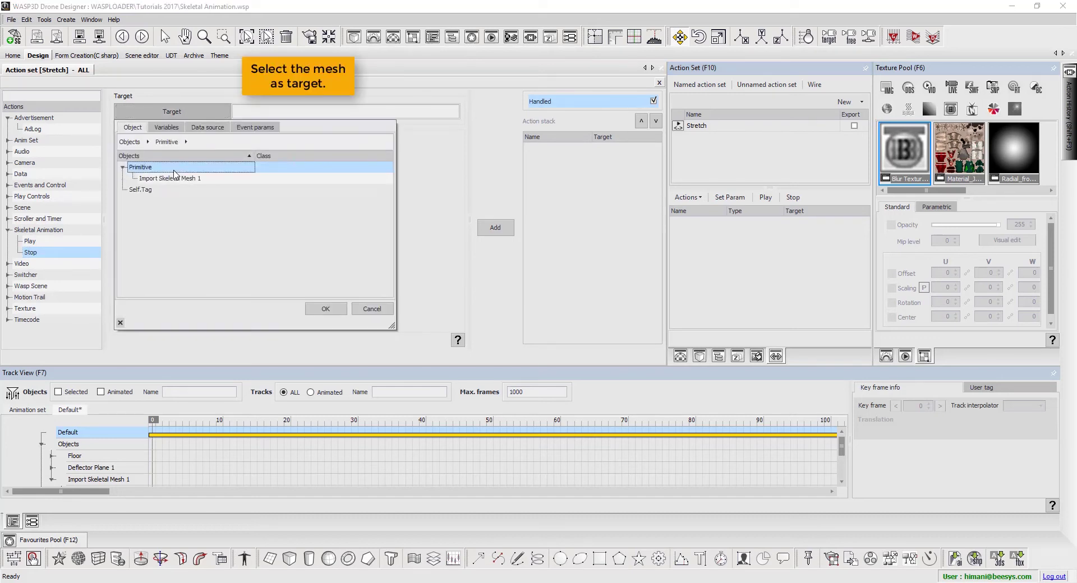
double_click(185, 178)
click(199, 178)
click(486, 225)
click(561, 148)
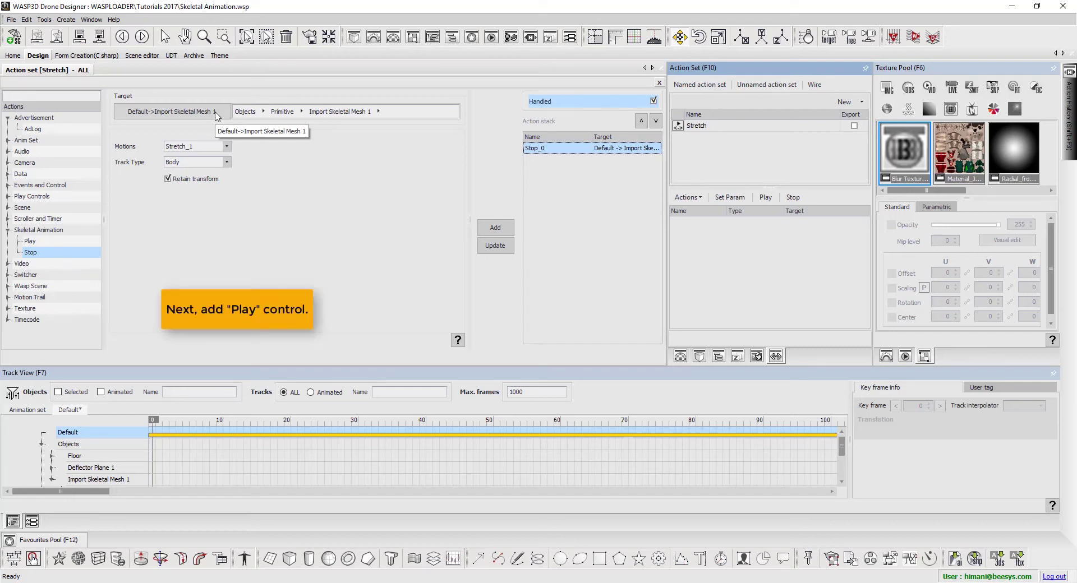
Add a Play_0 action playing Stretch_1 once (loop 1) on Import Skeletal Mesh 1.
click(30, 241)
click(212, 116)
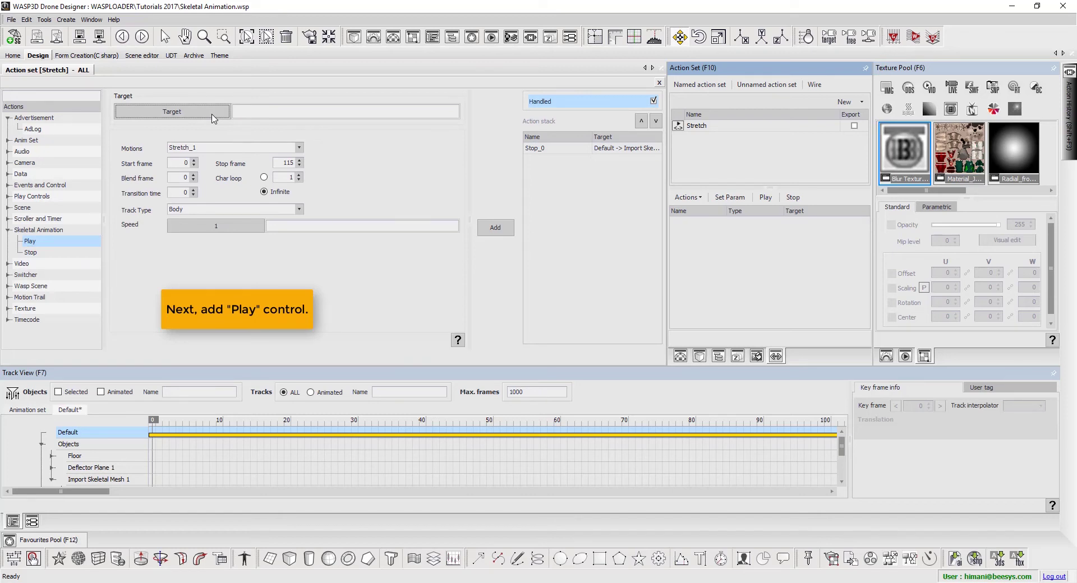
click(214, 118)
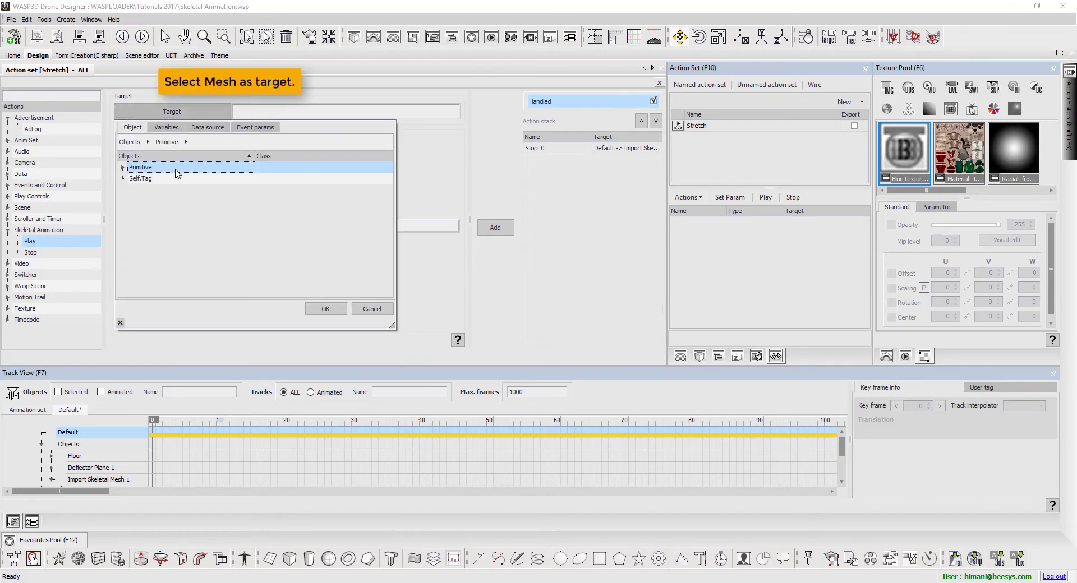
double_click(175, 170)
click(180, 179)
click(324, 309)
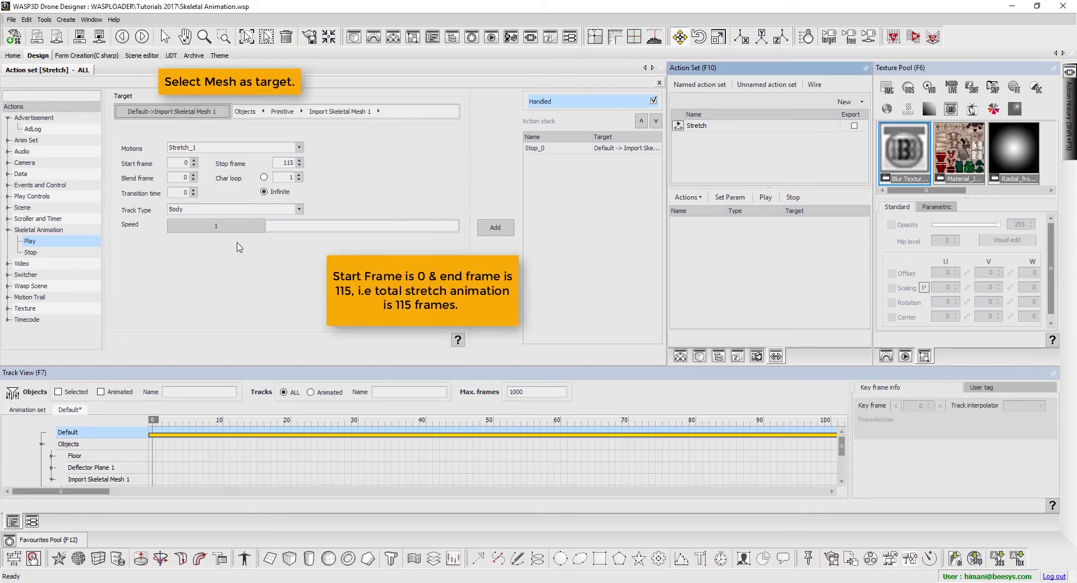
click(264, 177)
click(495, 227)
click(542, 161)
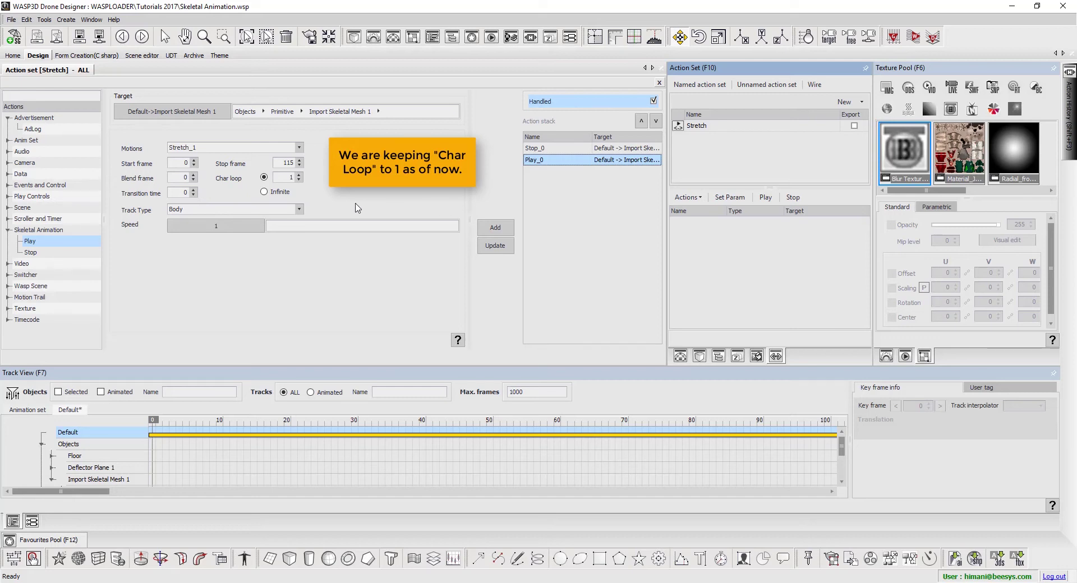
Start scene playback and trigger the Stretch action set to animate the player.
click(659, 83)
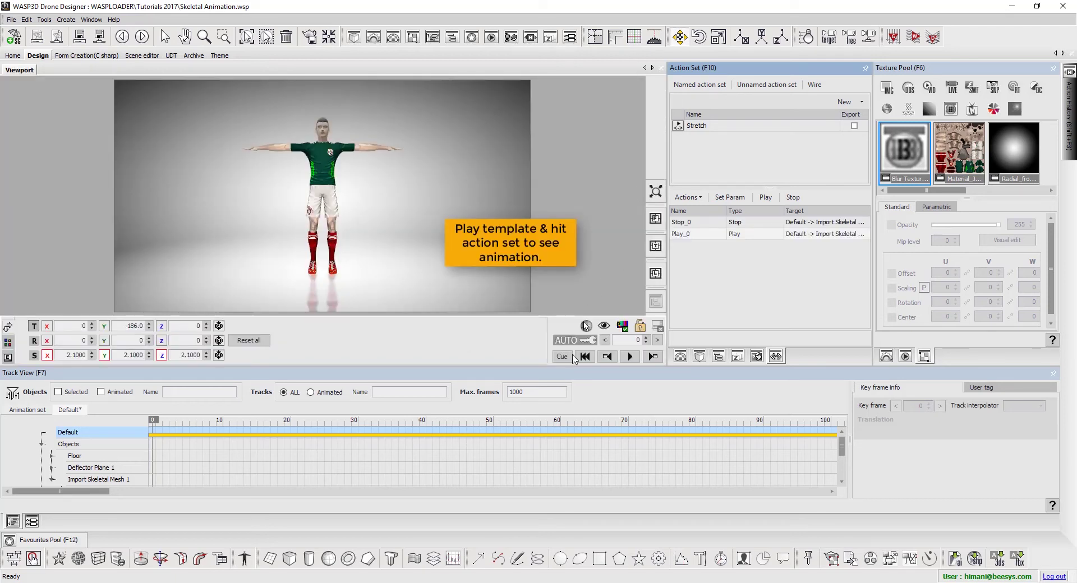
click(630, 357)
click(678, 127)
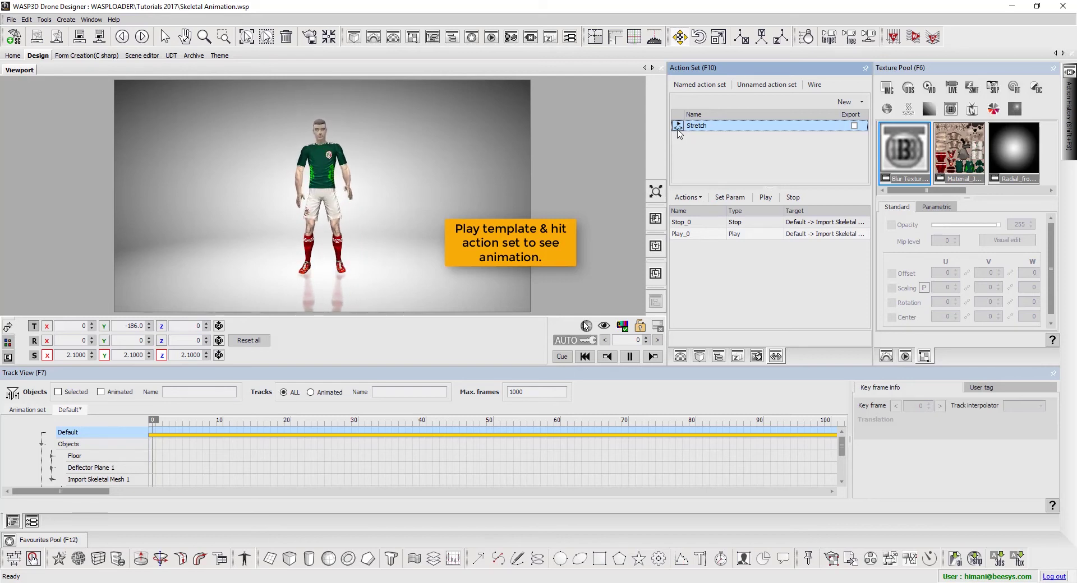
Raise the Stretch set's Play_0 Char loop count to 4 and update it.
click(685, 197)
click(685, 212)
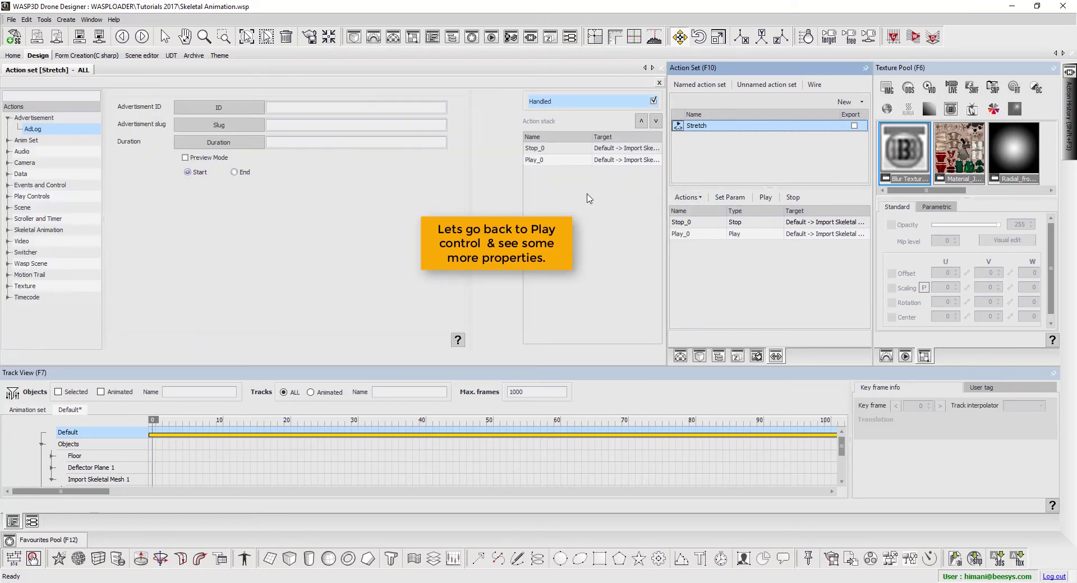
click(543, 149)
click(536, 160)
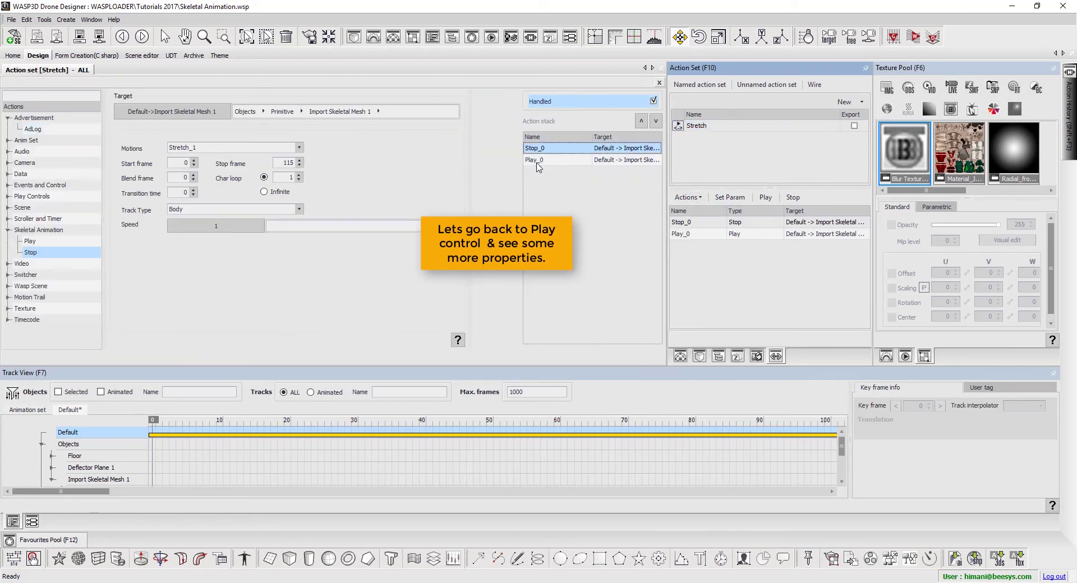
click(300, 176)
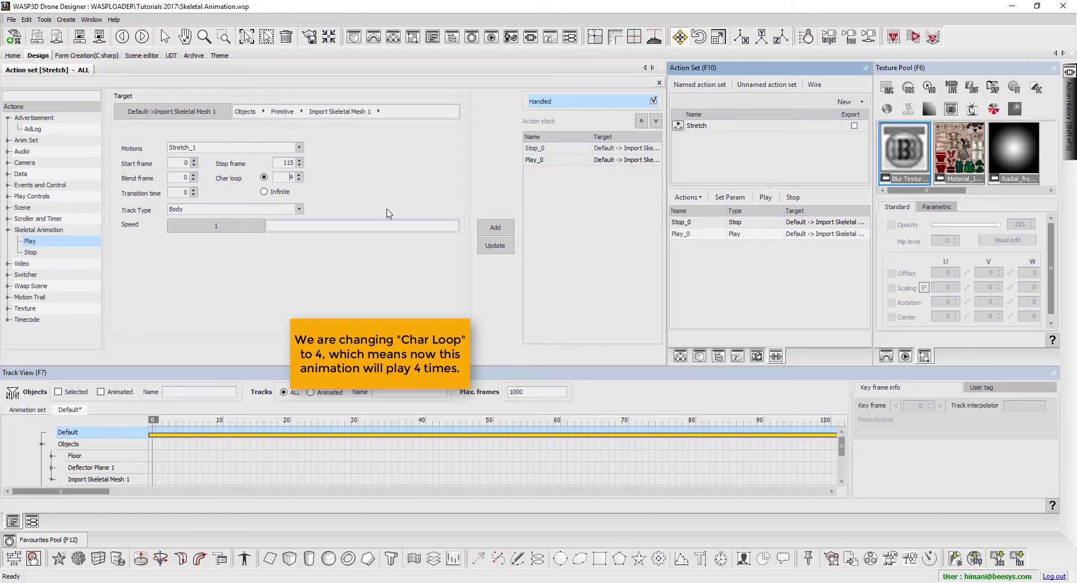
click(495, 246)
click(659, 82)
click(678, 127)
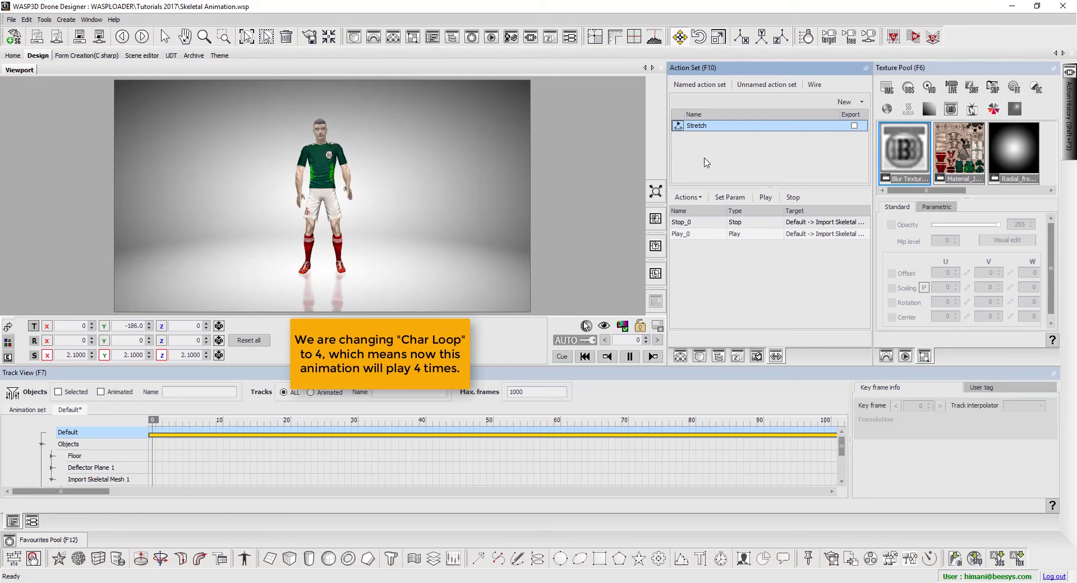
Set the Stretch Play_0 blend frame to 15 and preview the looping stretch on the player.
click(686, 197)
click(699, 212)
click(558, 160)
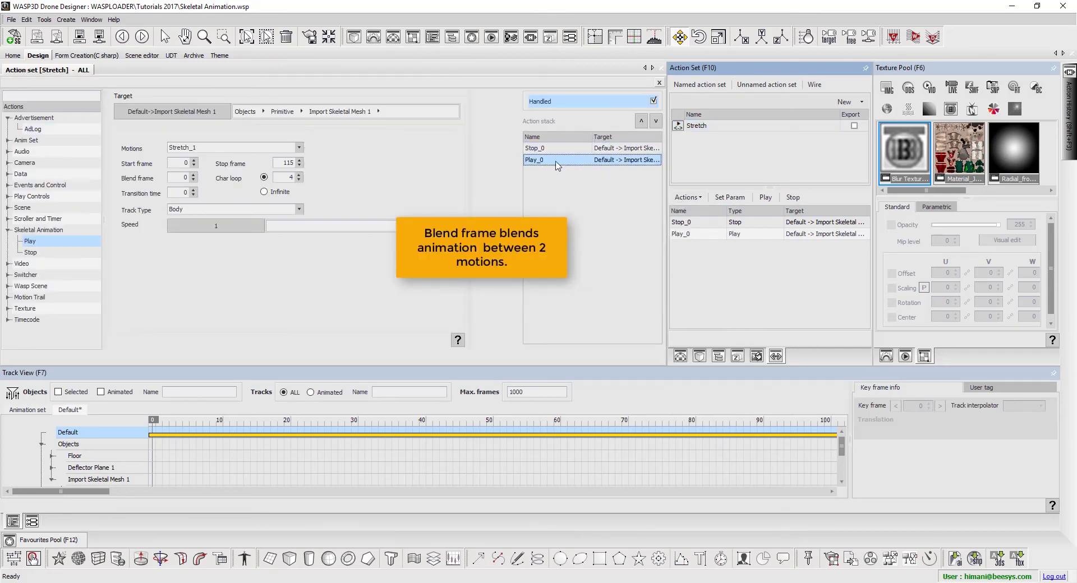
click(176, 177)
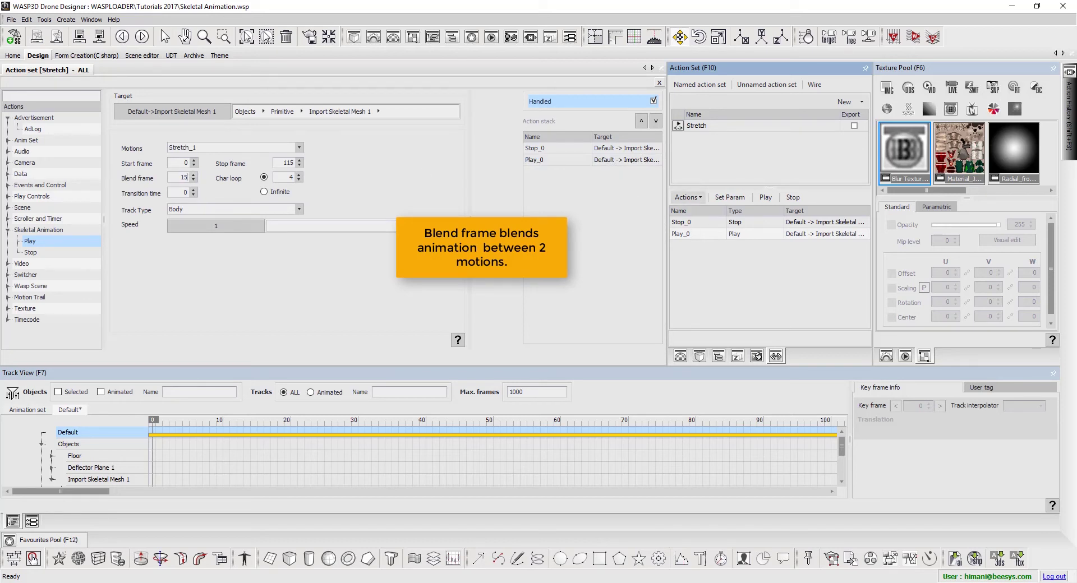
click(554, 162)
click(659, 83)
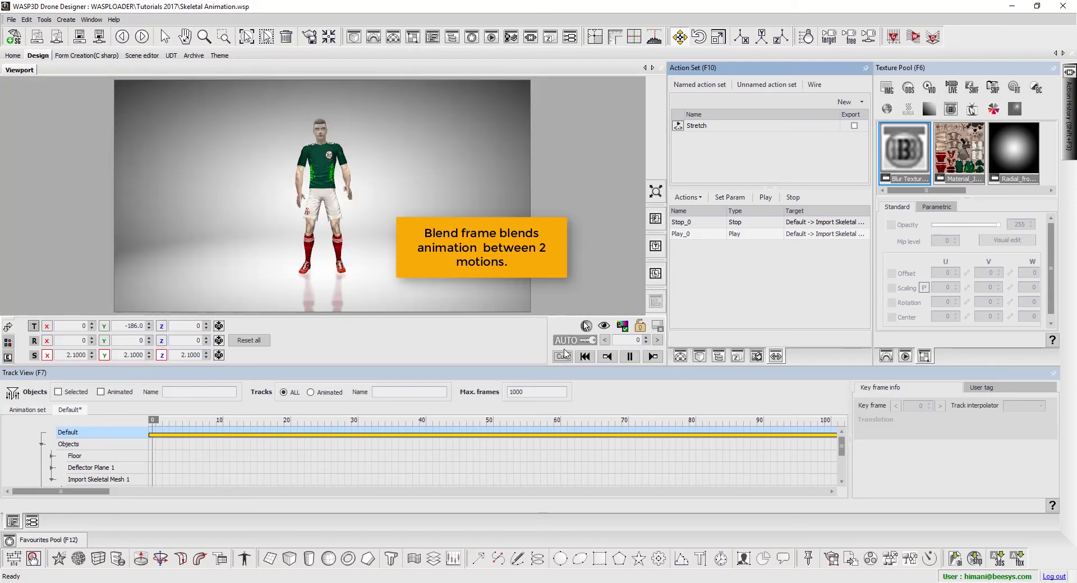
click(679, 126)
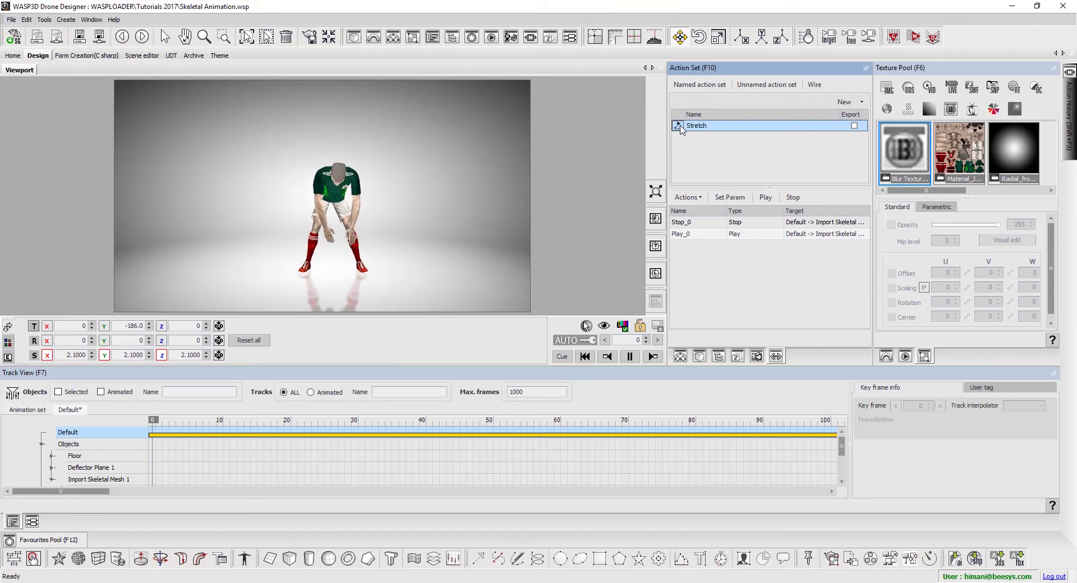
Change Play_0's speed to 4, update it, and replay the Stretch set.
click(681, 234)
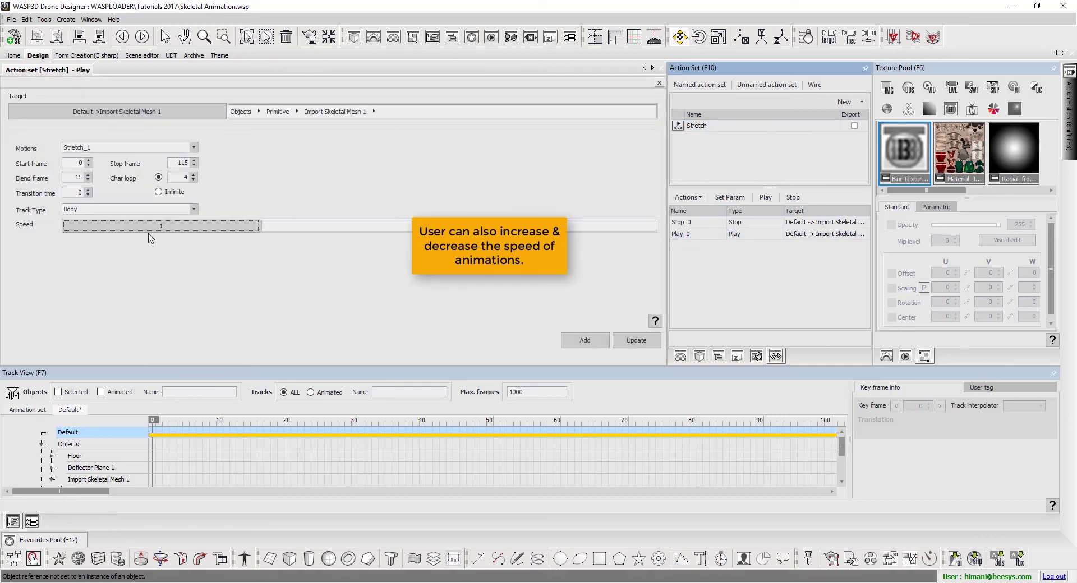
click(150, 226)
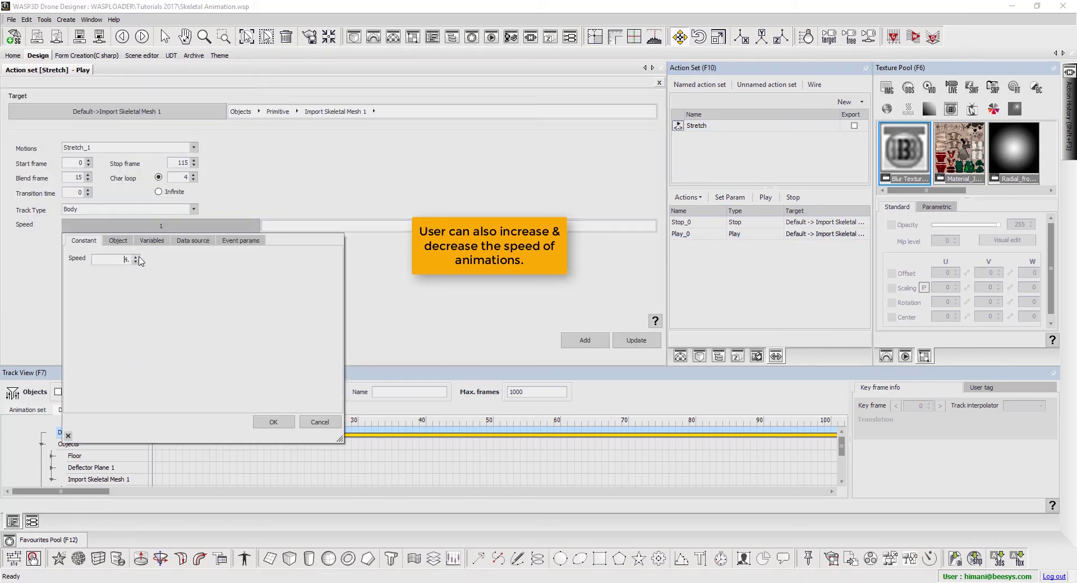
click(273, 422)
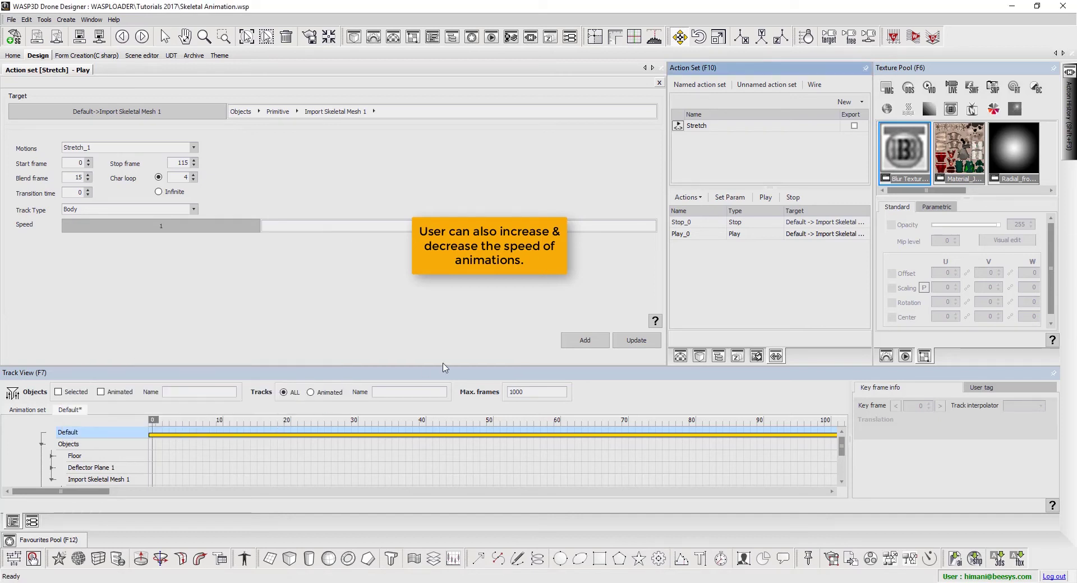
click(636, 341)
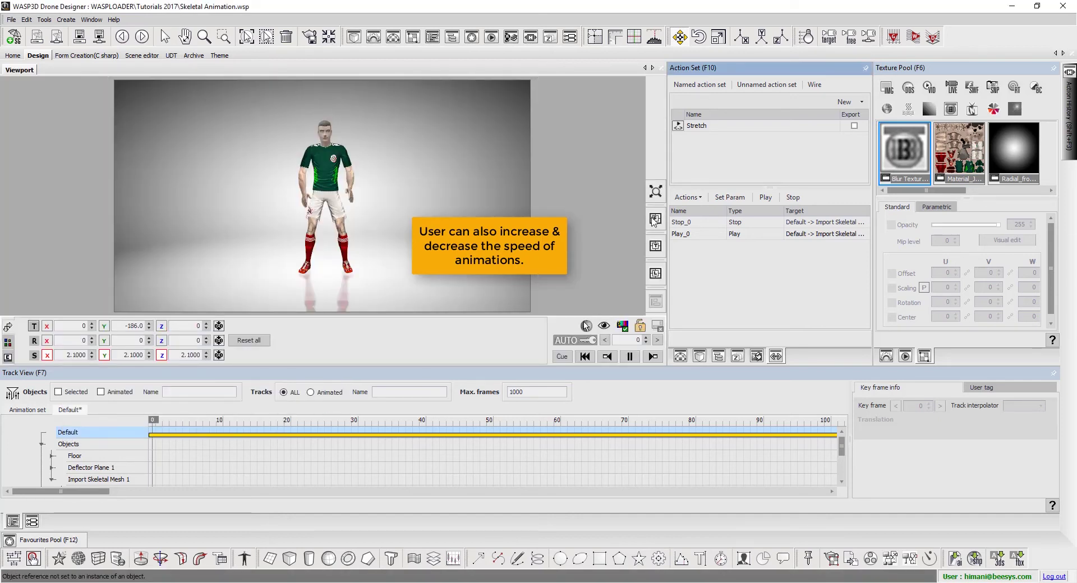
click(680, 126)
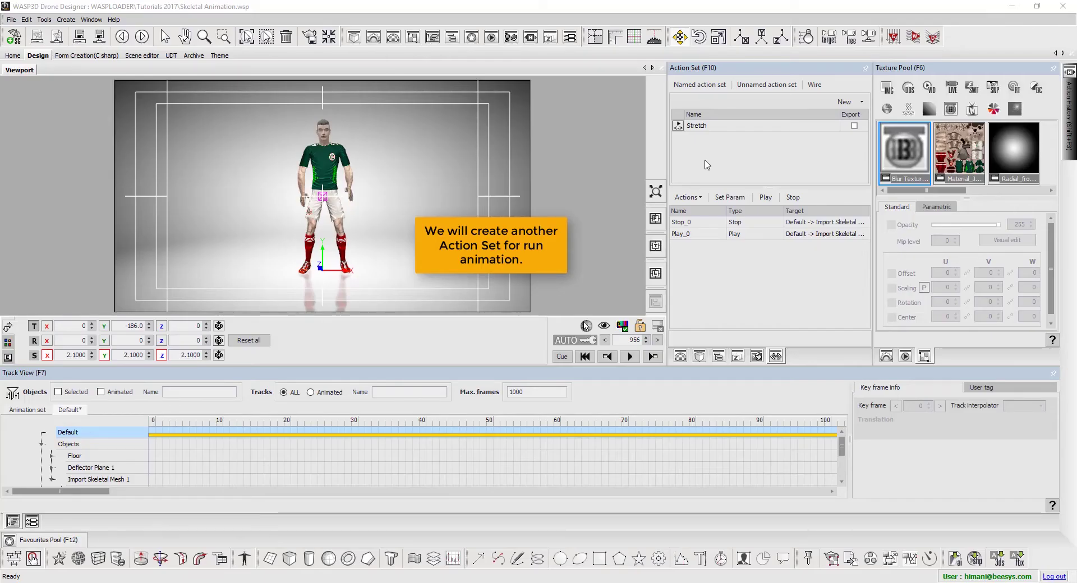
Create an action set named 'Run' below Stretch and open its empty action editor.
right_click(707, 165)
mouse_move(761, 175)
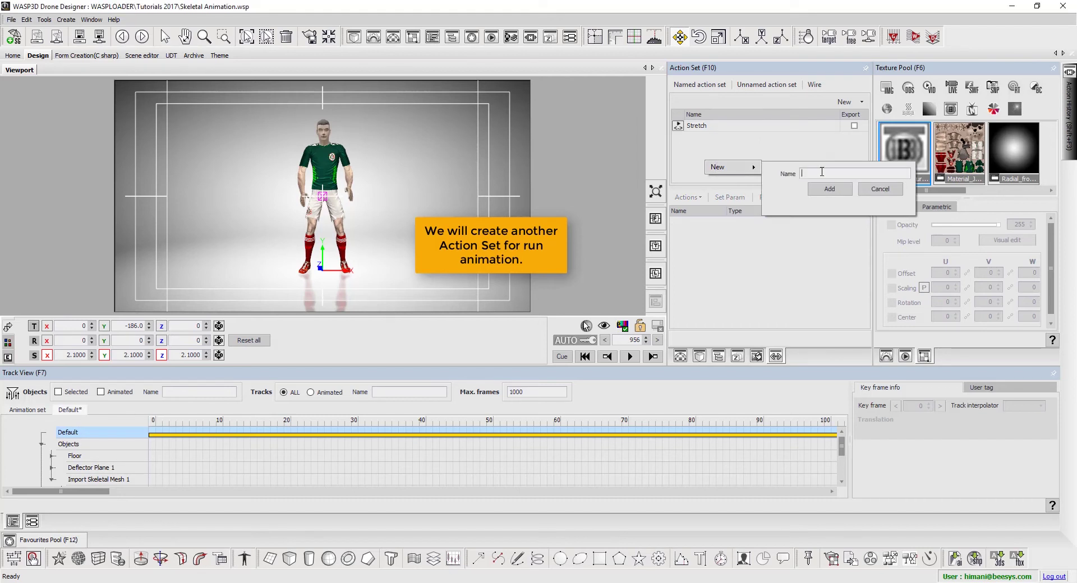
text(Run)
click(830, 188)
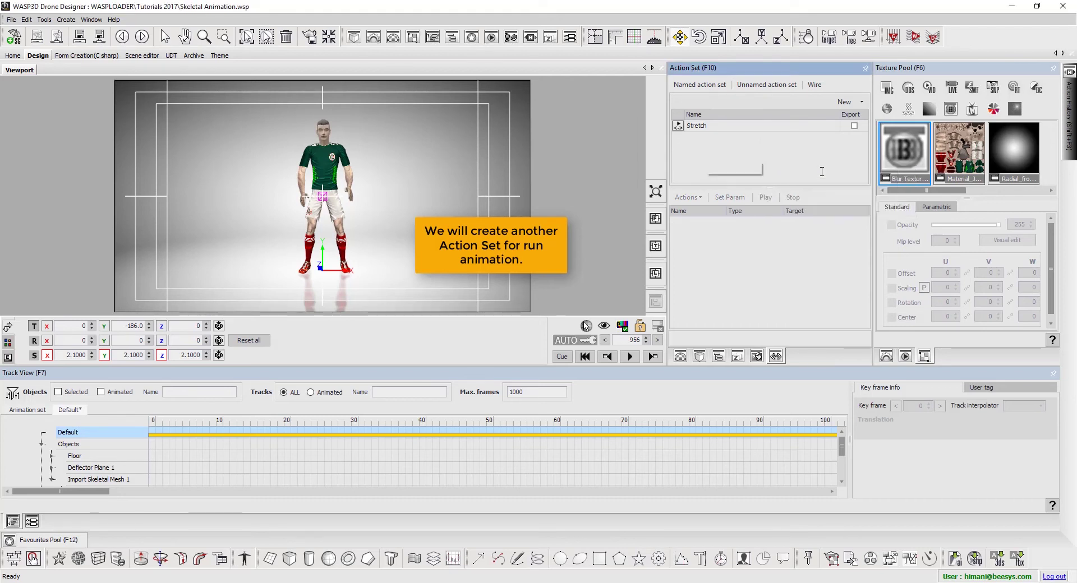
click(737, 143)
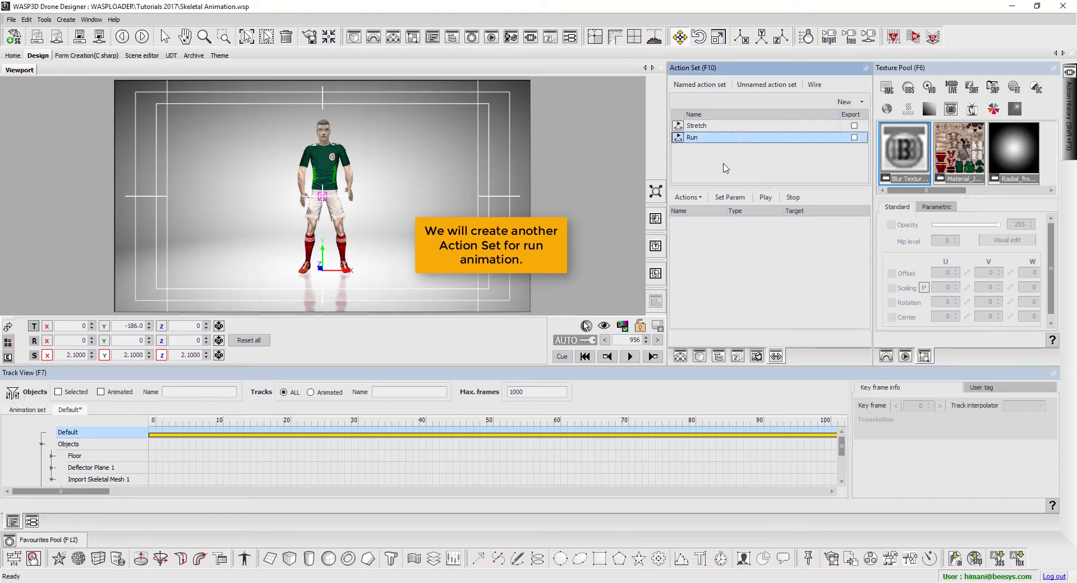
click(687, 197)
click(686, 221)
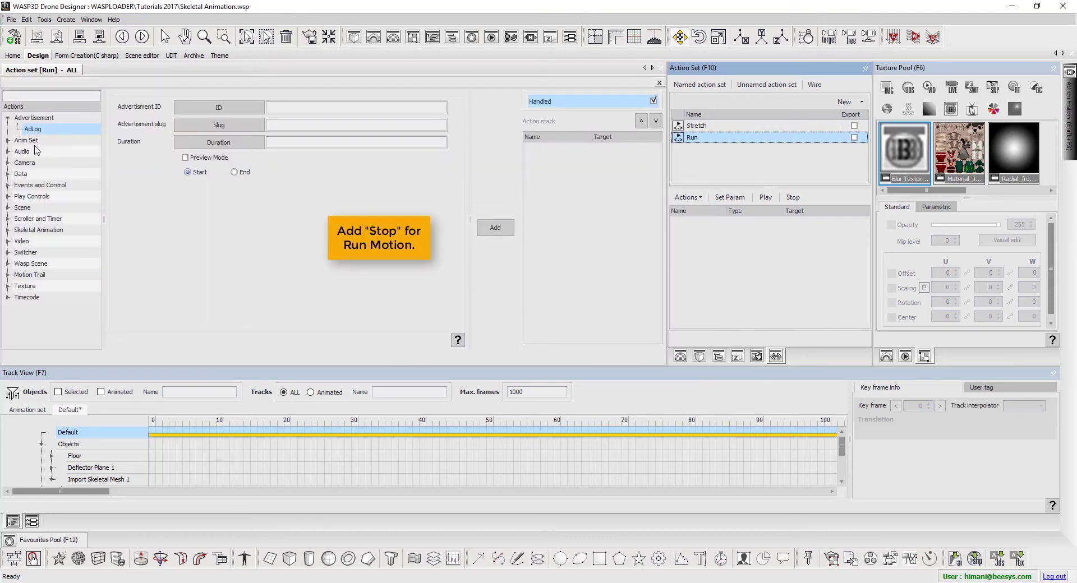
Add a Stop_0 action to Run targeting Import Skeletal Mesh 1 with Retain transform on.
double_click(33, 230)
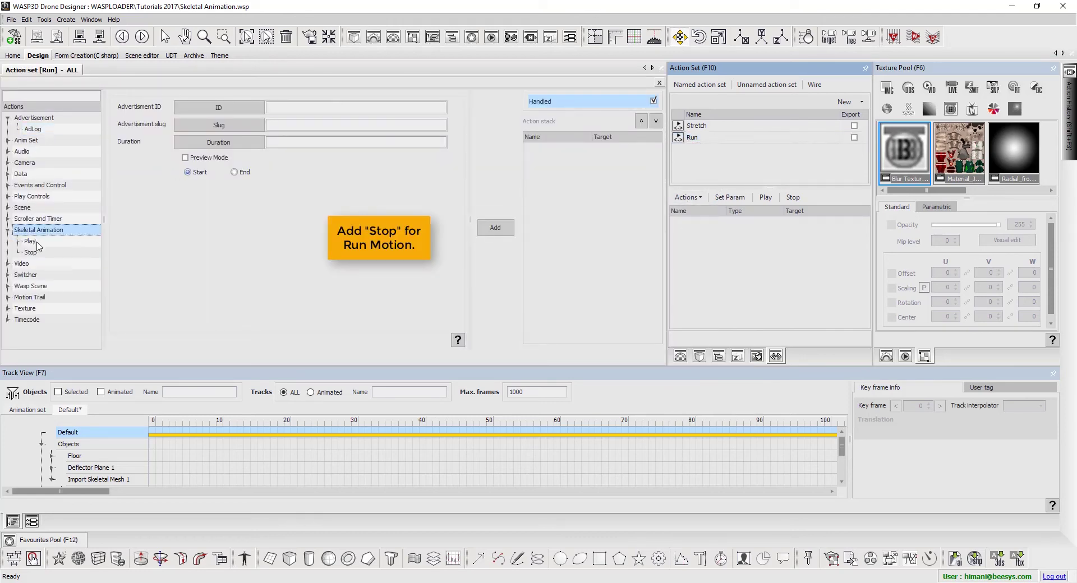
click(37, 253)
click(176, 112)
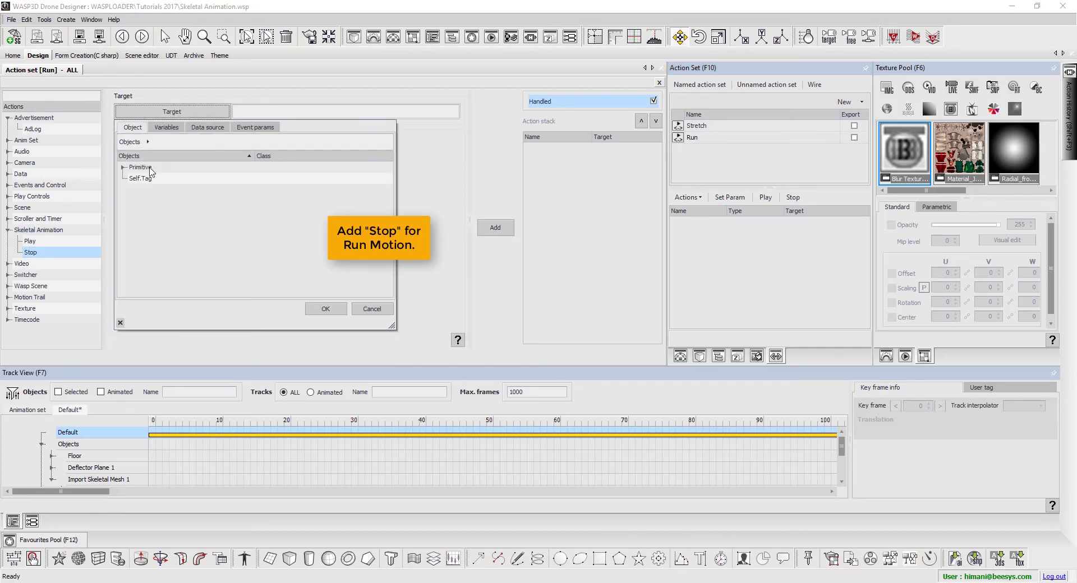
double_click(149, 167)
click(152, 179)
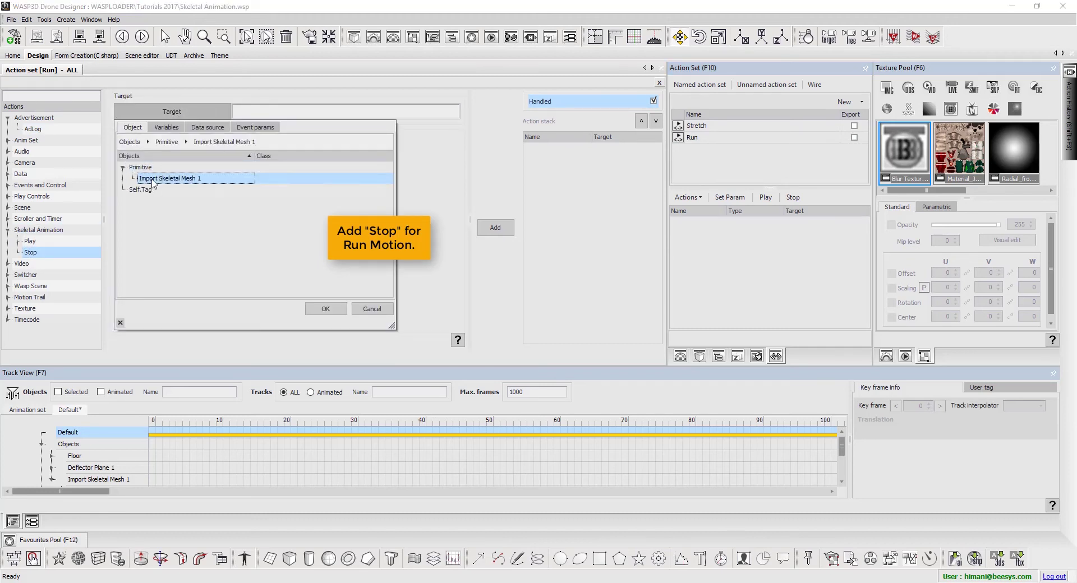
click(326, 308)
click(201, 179)
click(495, 228)
click(560, 151)
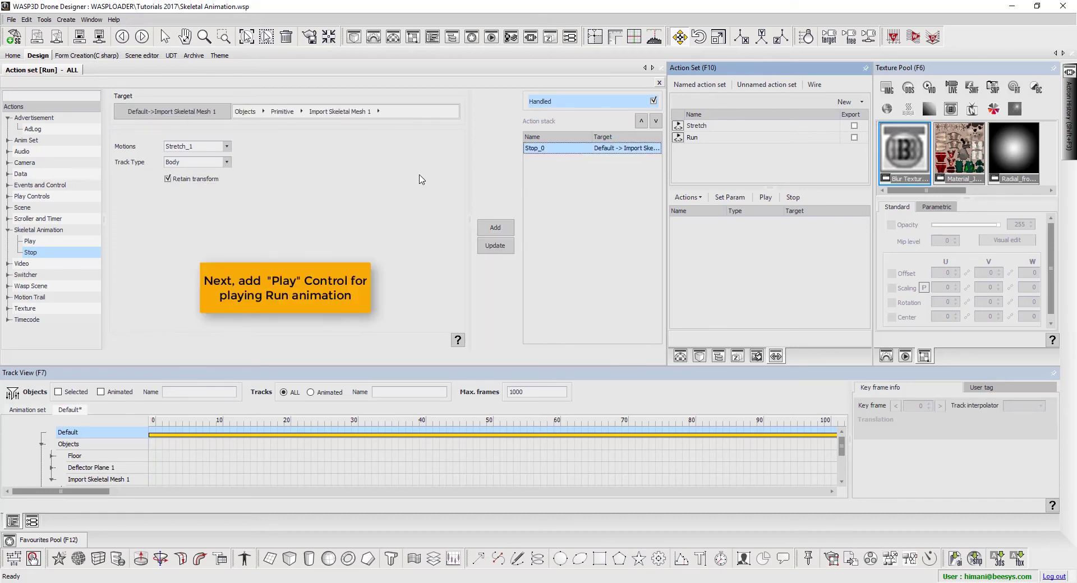
Add a Play_0 action on Import Skeletal Mesh 1 set to loop infinitely.
click(29, 244)
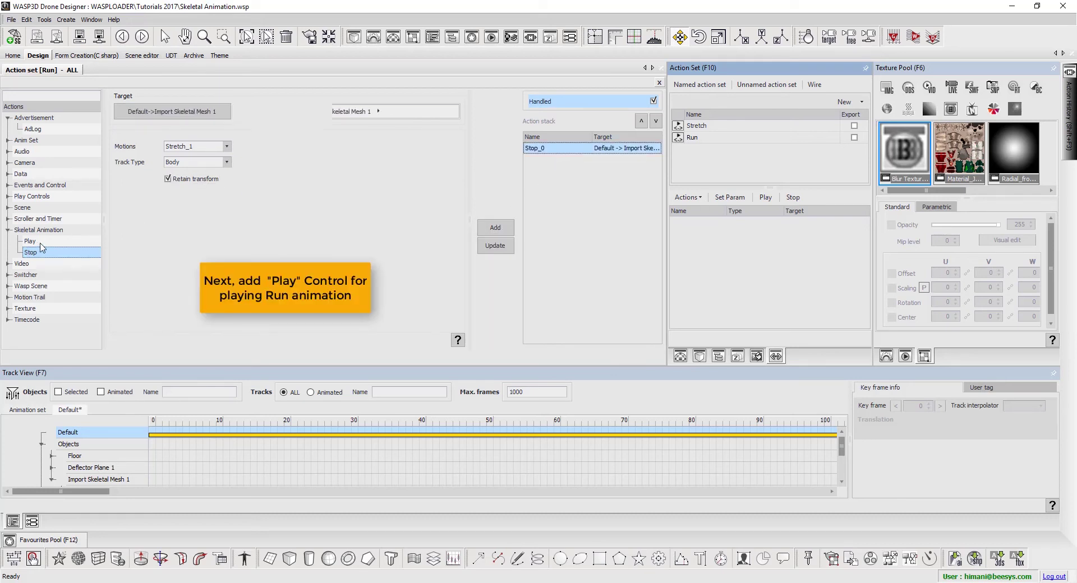
click(206, 117)
click(178, 168)
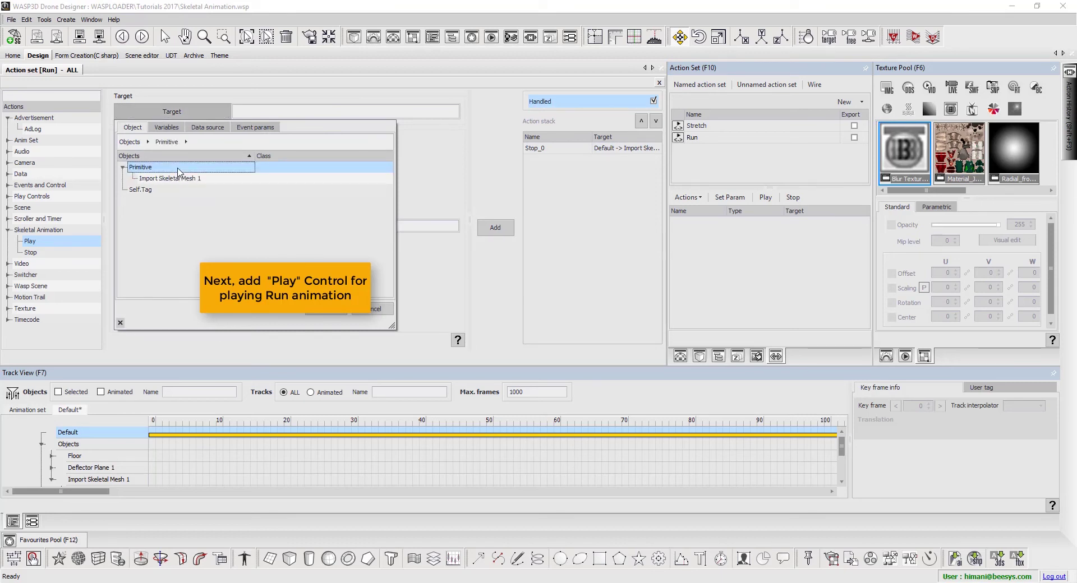
double_click(180, 179)
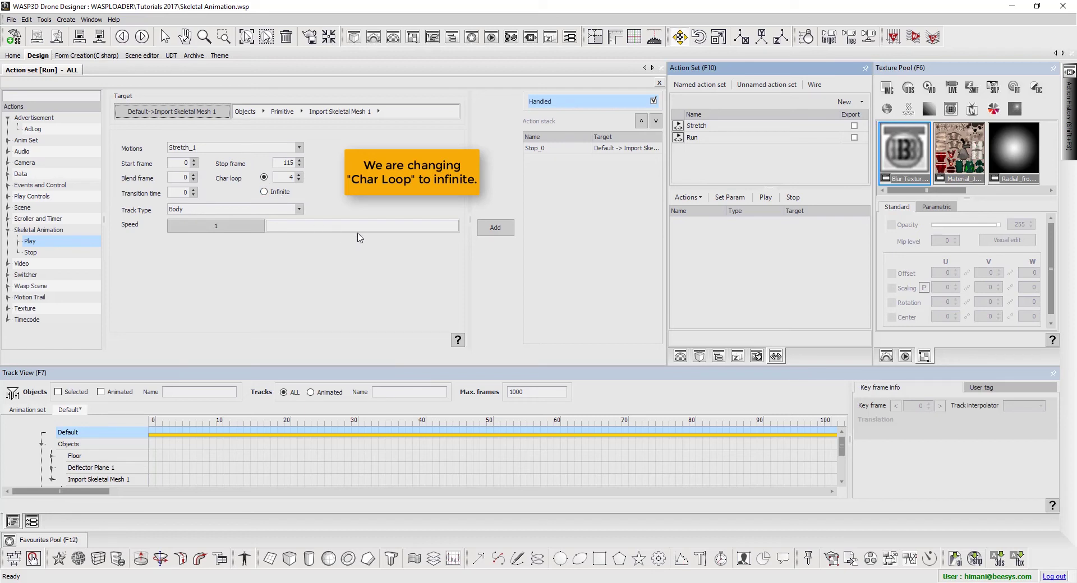
double_click(298, 180)
click(293, 192)
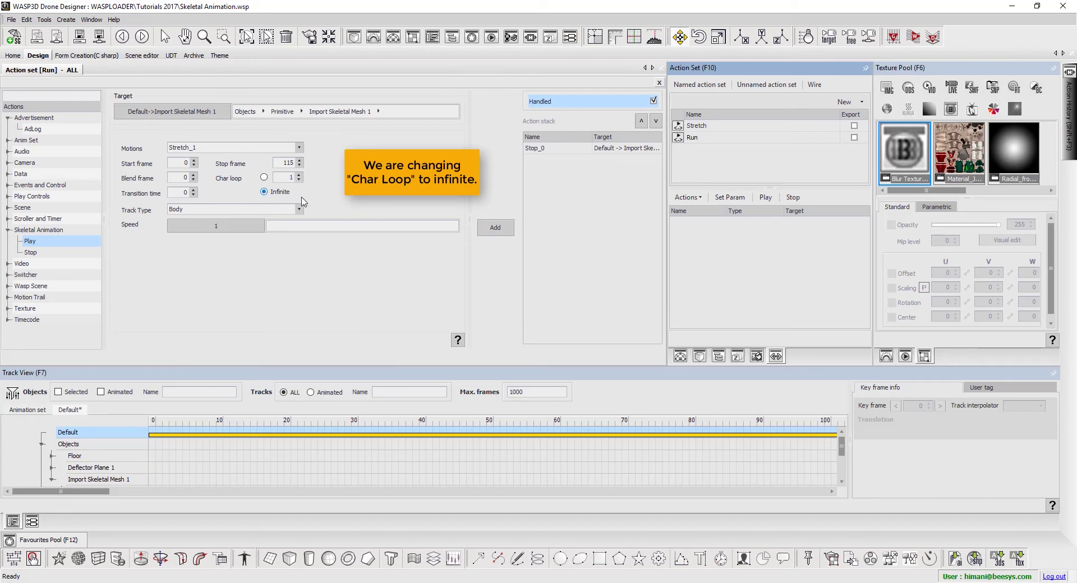
click(494, 227)
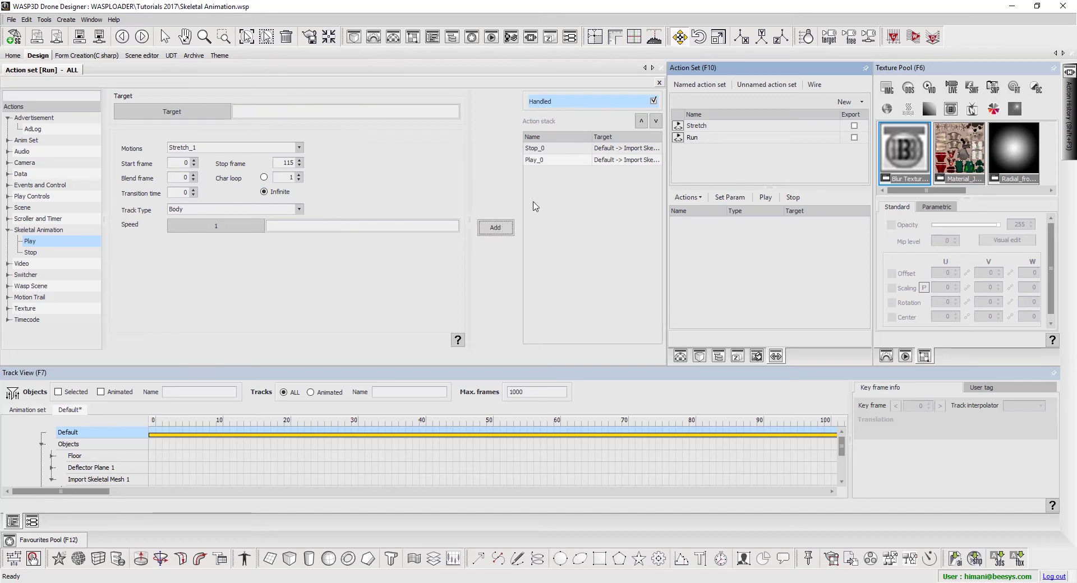
Restart playback from frame 0 and reopen all actions of the Run set.
click(659, 83)
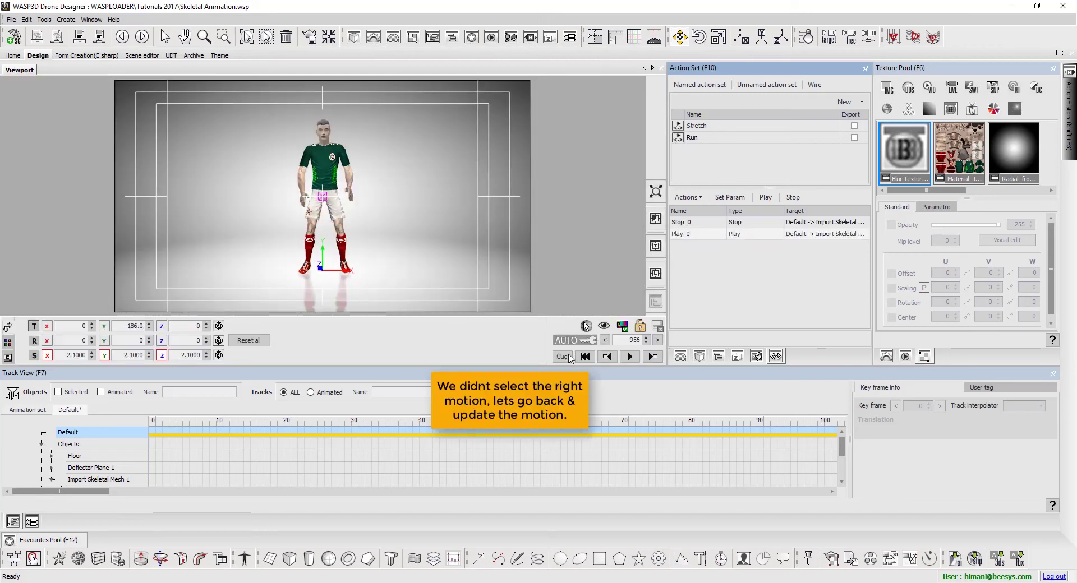
click(562, 357)
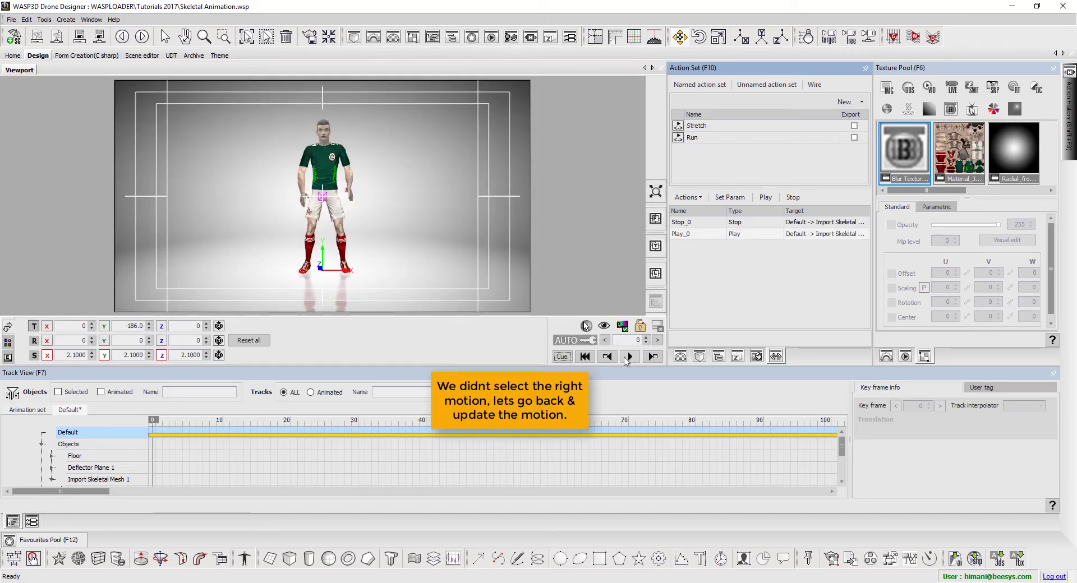
click(679, 136)
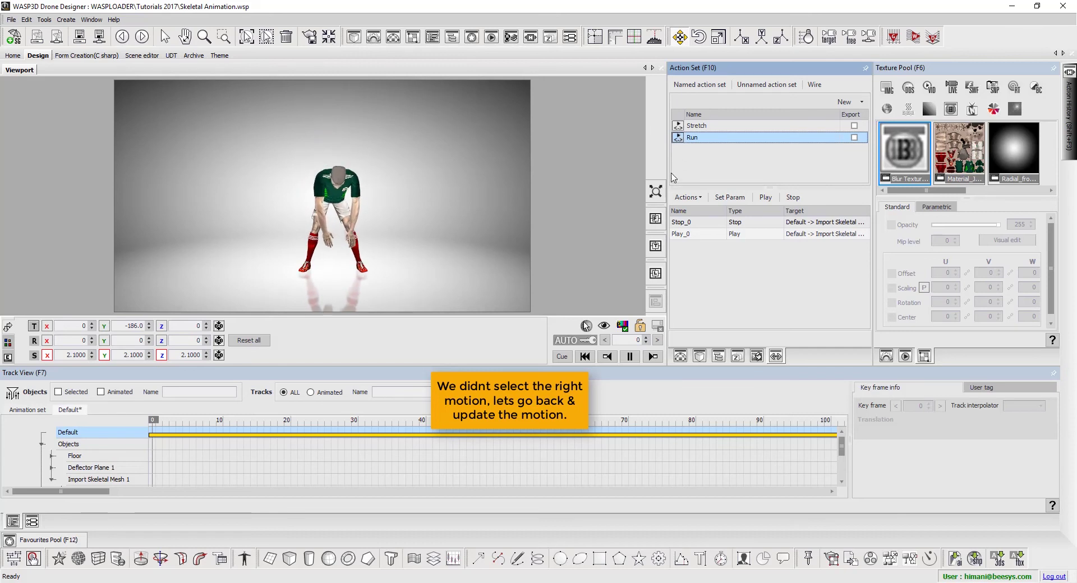
click(688, 197)
click(689, 209)
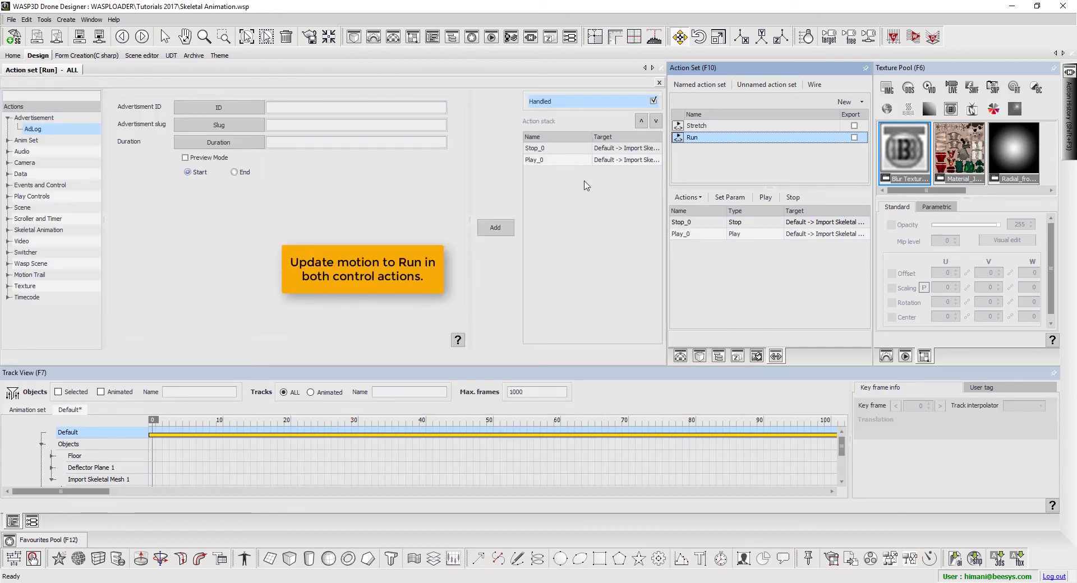
Switch Stop_0 and then Play_0 from Stretch_1 to the Run_1 motion, updating each.
click(561, 149)
click(558, 159)
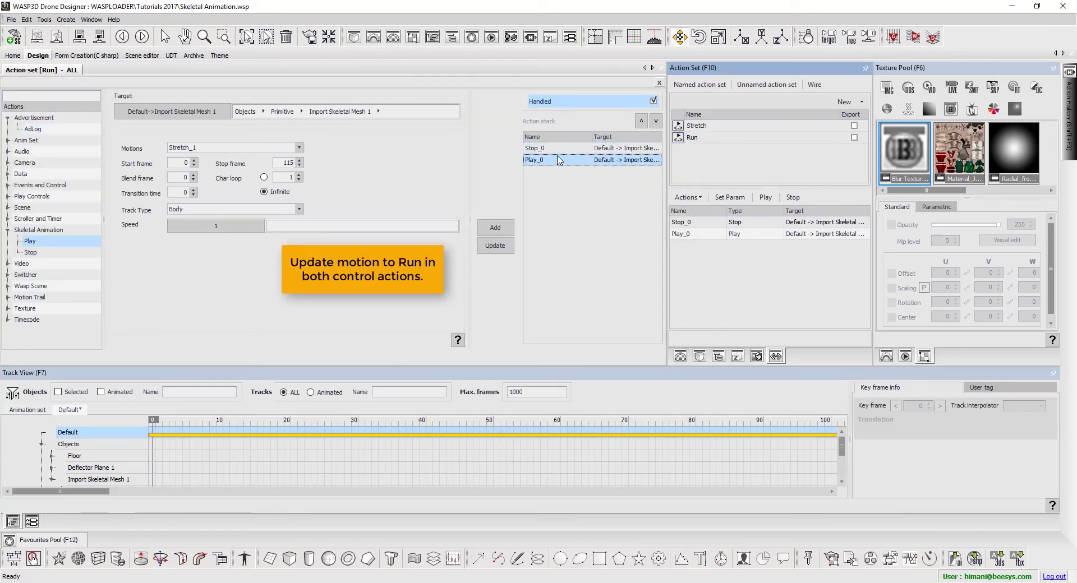
click(559, 148)
click(193, 146)
click(181, 171)
click(495, 246)
click(553, 162)
click(230, 147)
click(214, 169)
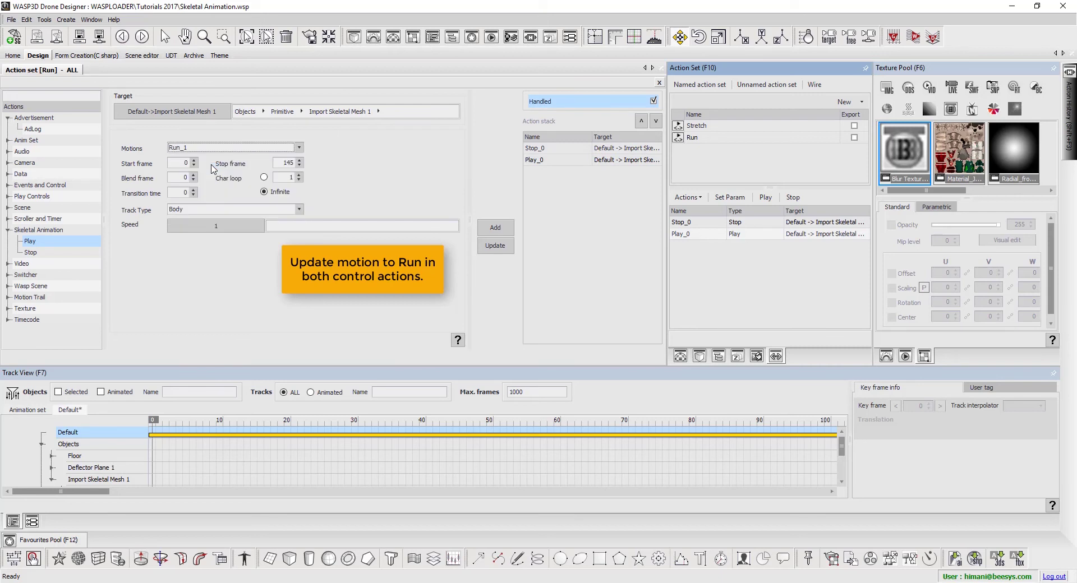
click(481, 247)
click(659, 84)
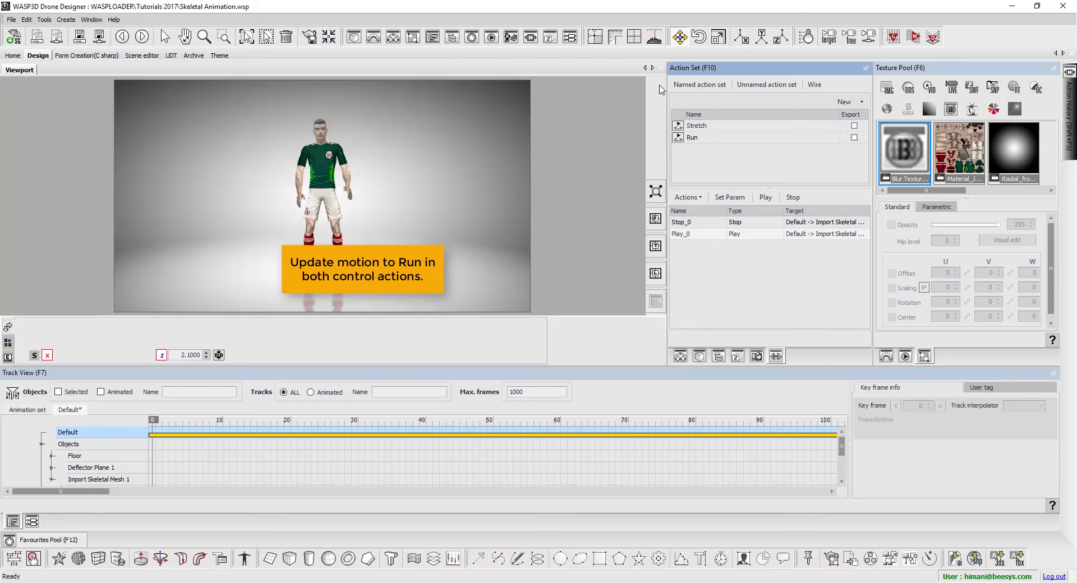
click(678, 140)
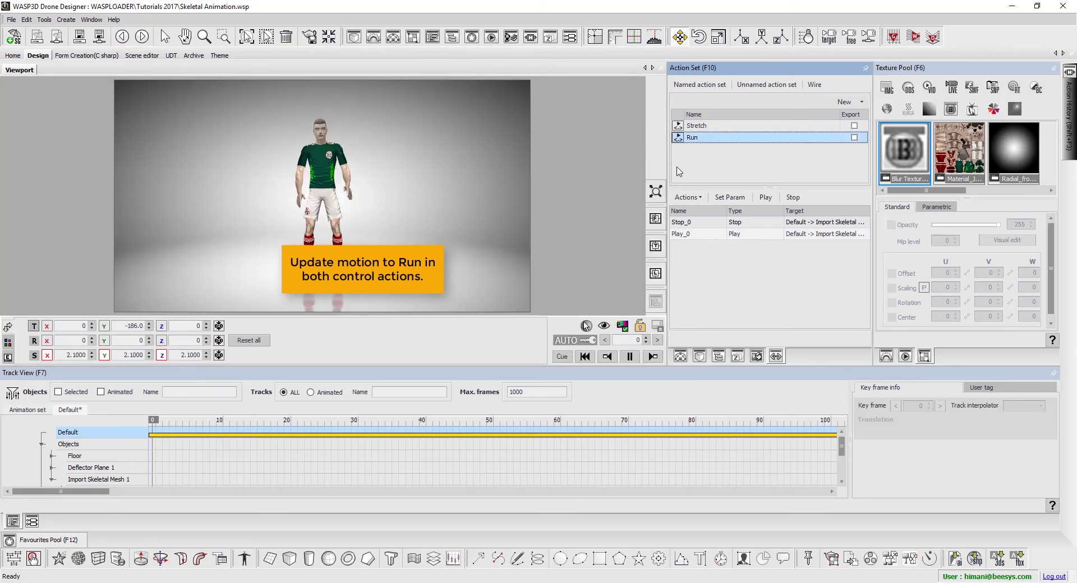
click(561, 358)
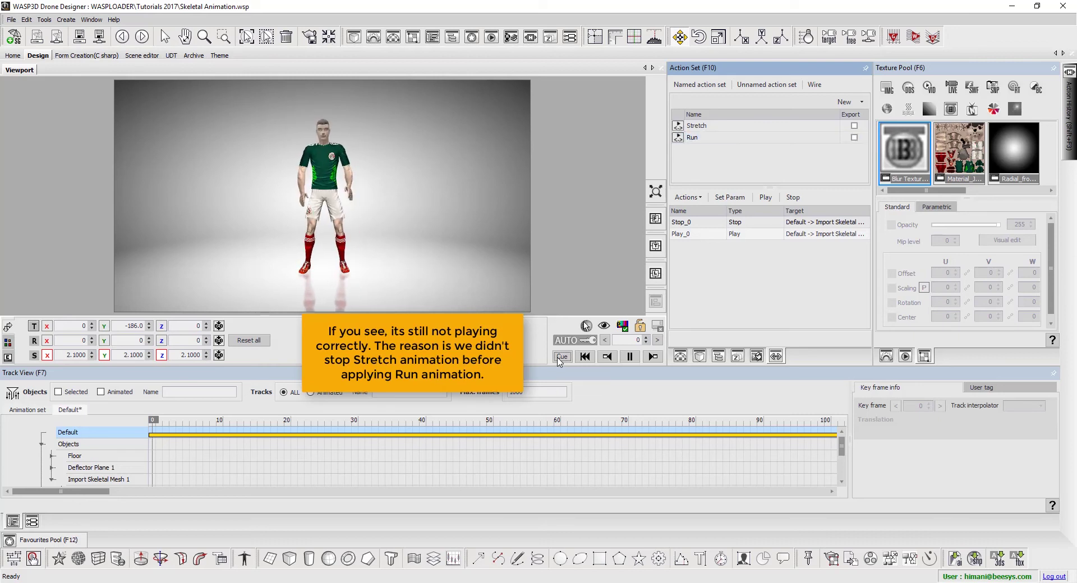
click(678, 138)
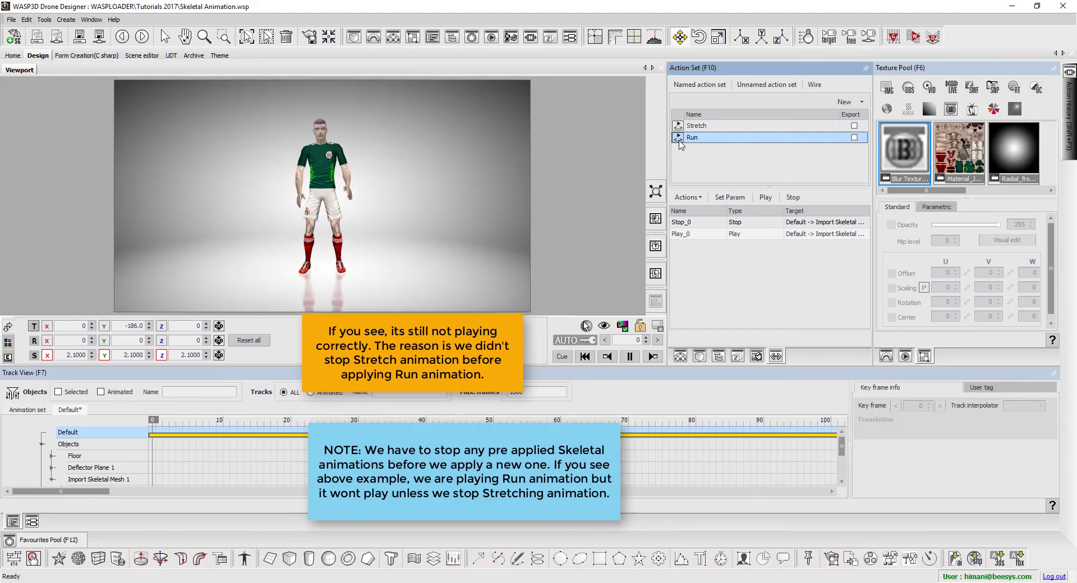
In the Run set, add a Stop_1 action halting Stretch_1 and move it above Play_0.
click(687, 197)
click(685, 219)
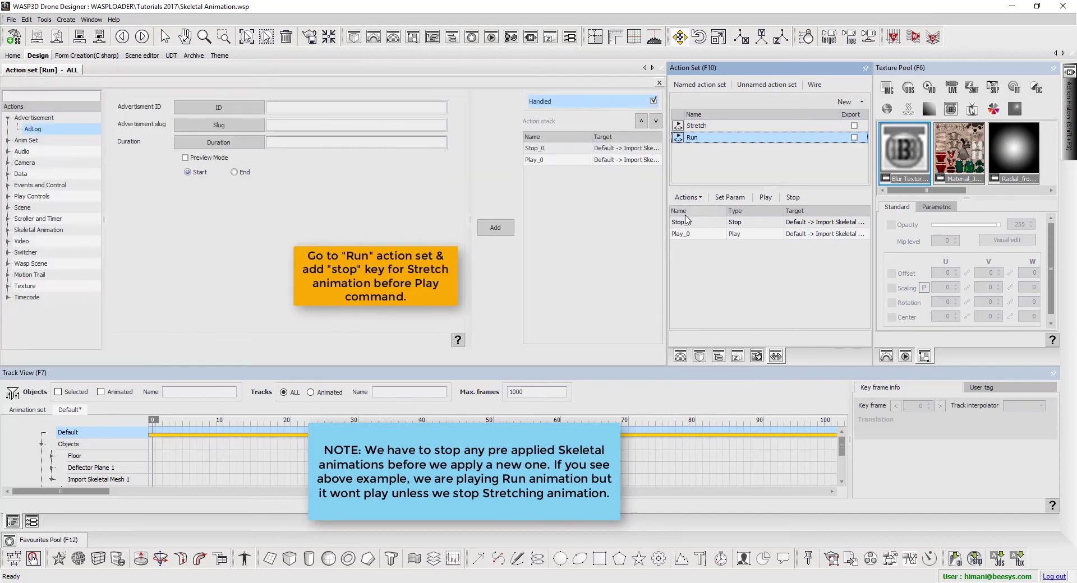
click(551, 150)
click(197, 146)
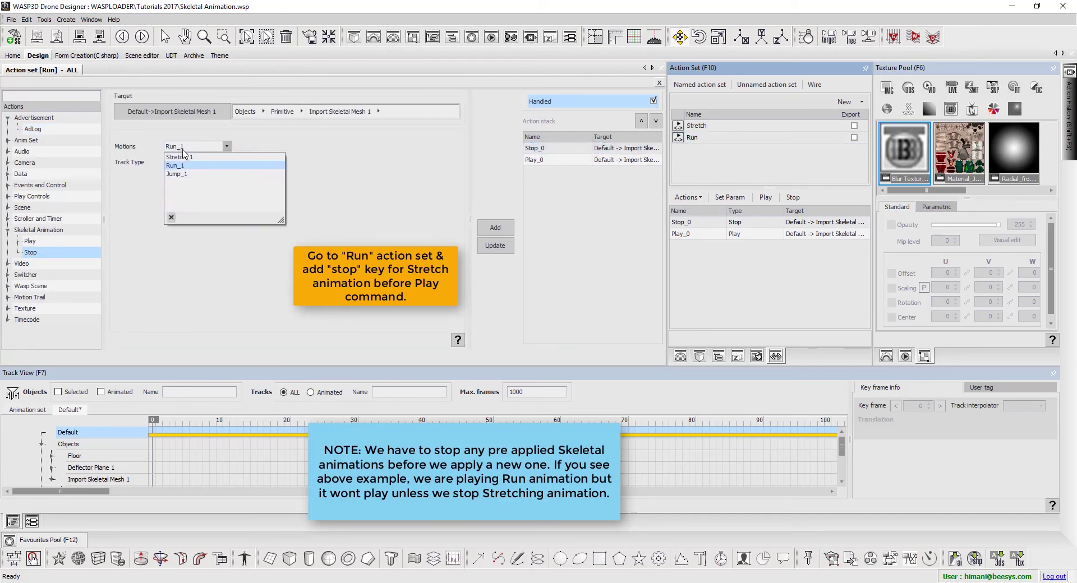
click(179, 157)
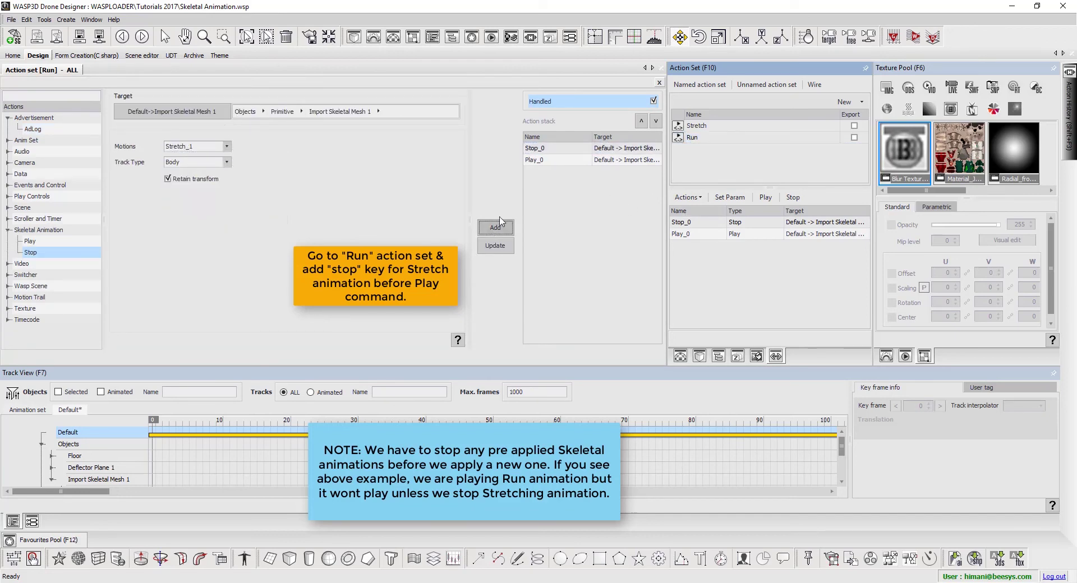
click(551, 173)
click(641, 121)
click(572, 161)
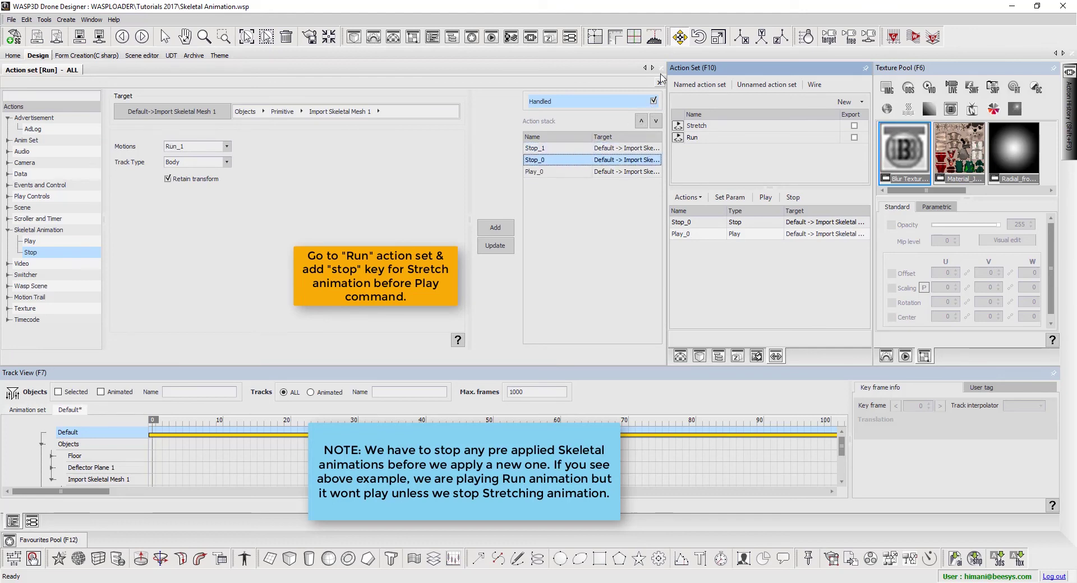
click(570, 174)
click(659, 83)
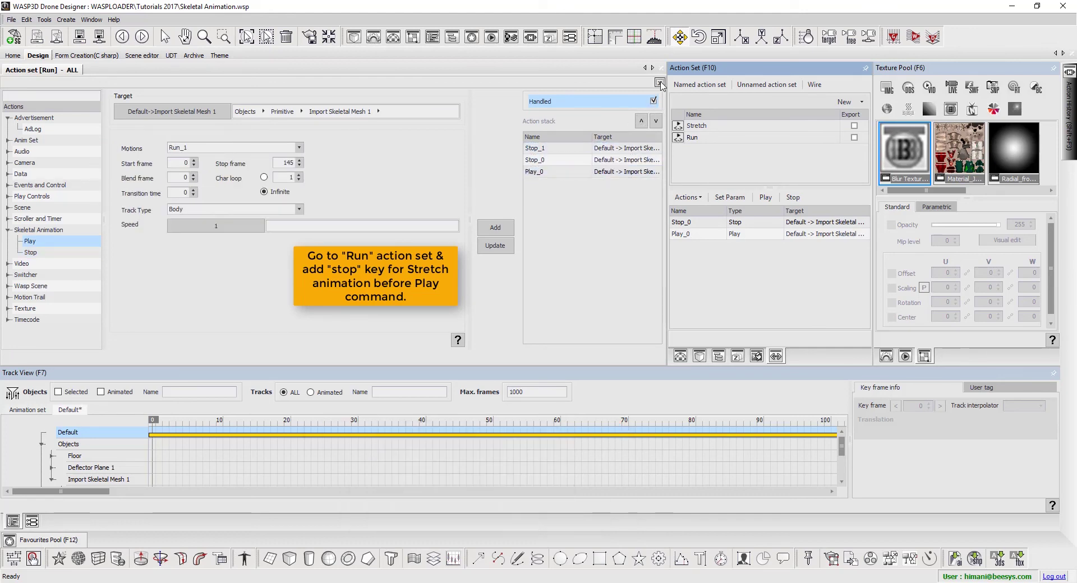
Trigger the Run action set on the player, then the Stretch action set.
click(678, 138)
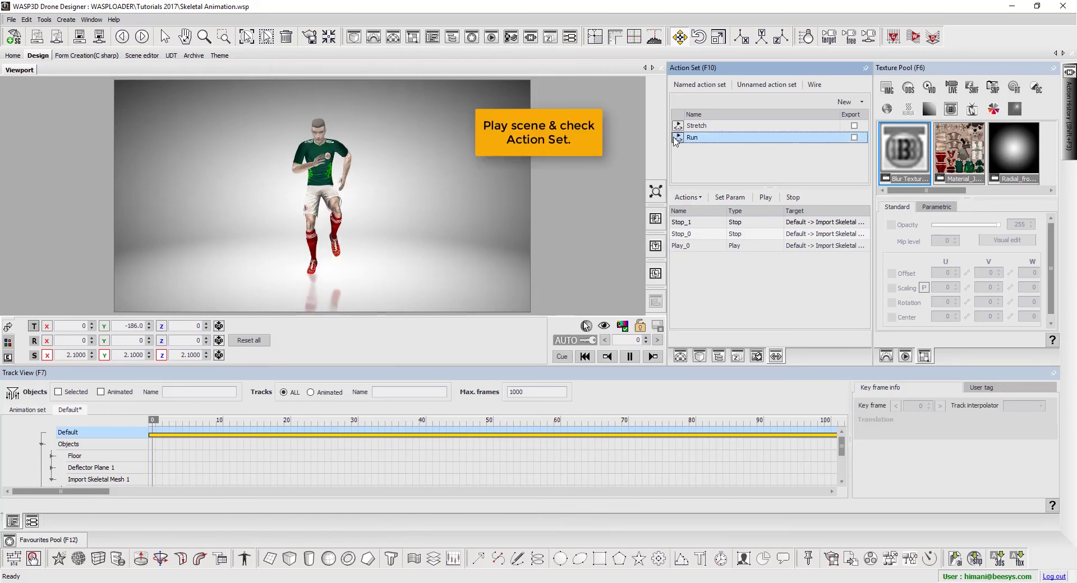
click(677, 126)
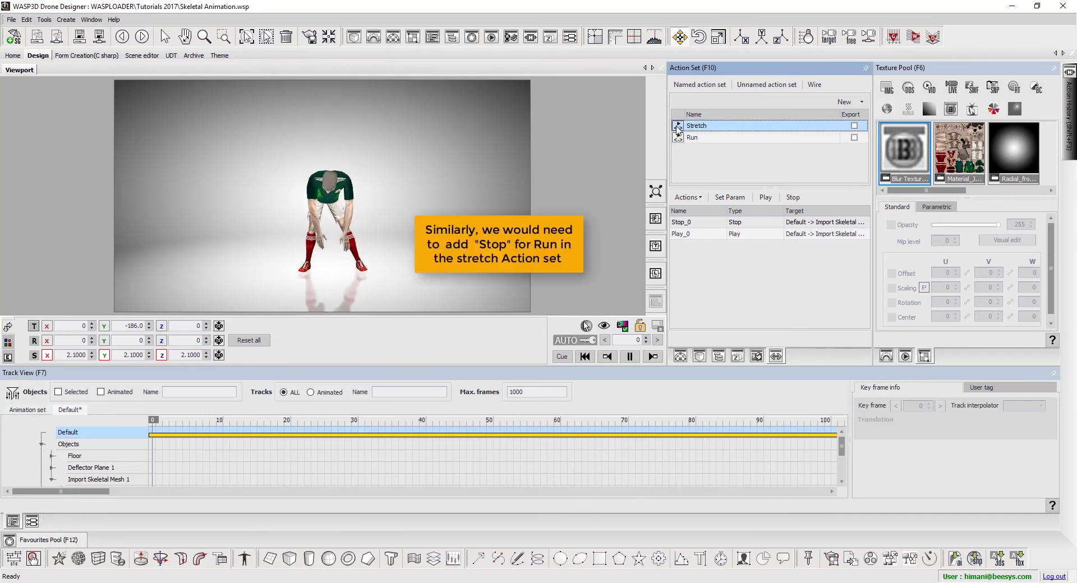
Add a Stop_1 action halting Run_1 to the Stretch set above Play_0, then trigger Stretch.
click(680, 197)
click(687, 214)
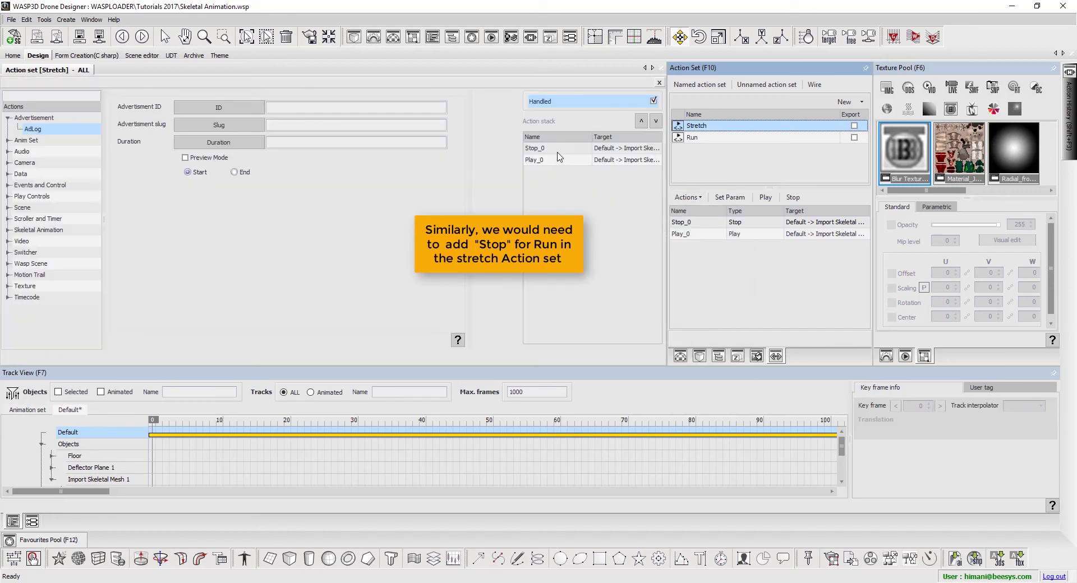
click(558, 150)
click(206, 112)
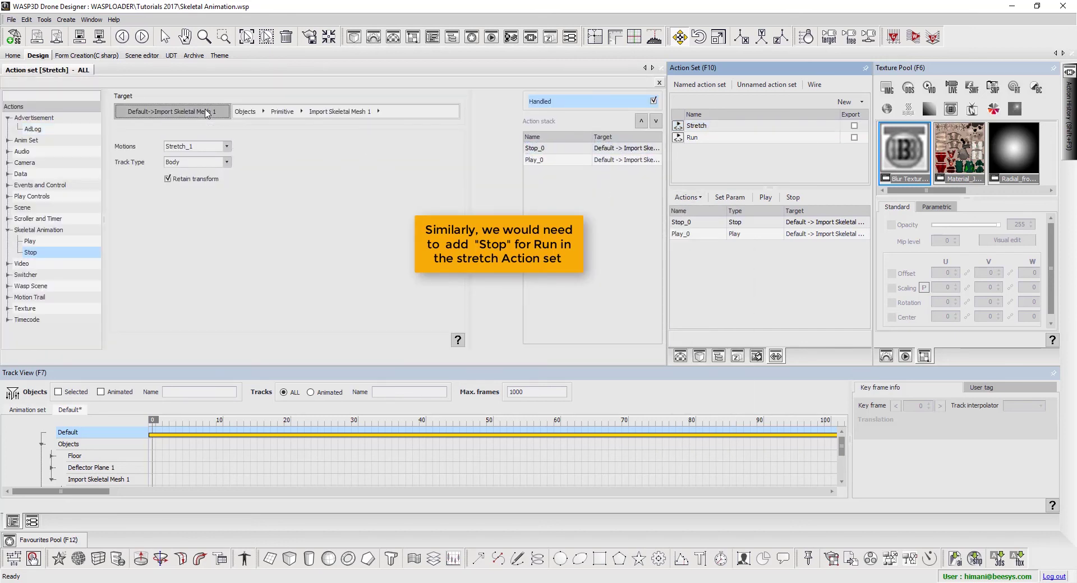
key(Escape)
click(214, 146)
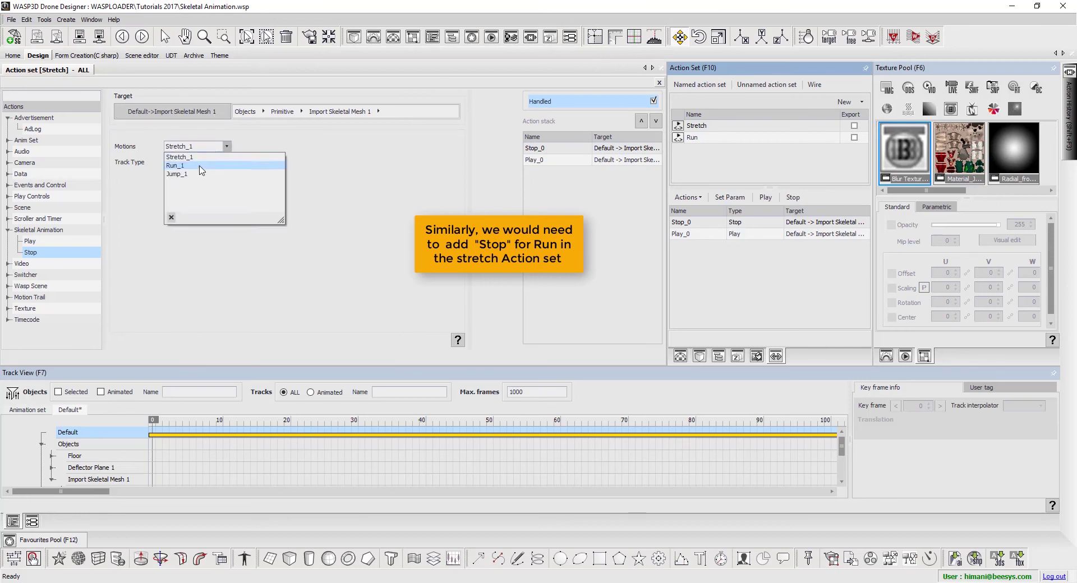
click(202, 166)
click(557, 173)
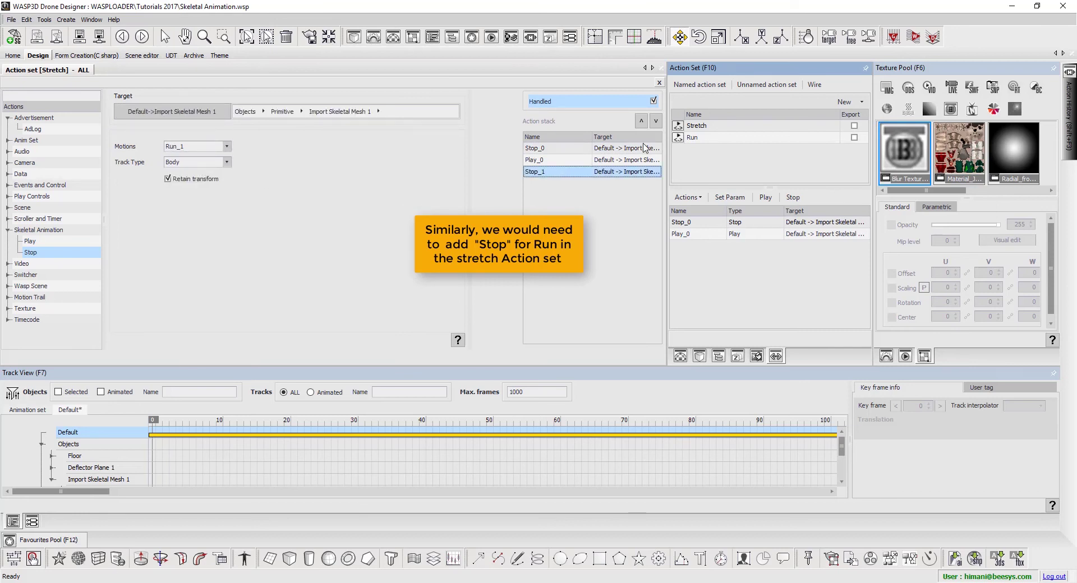
click(641, 121)
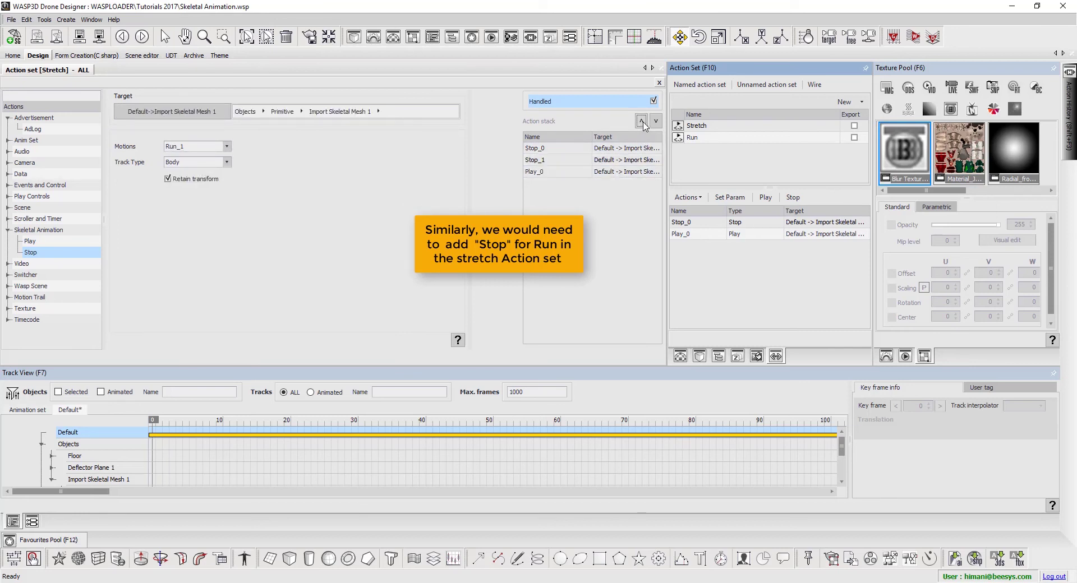
click(660, 83)
click(679, 127)
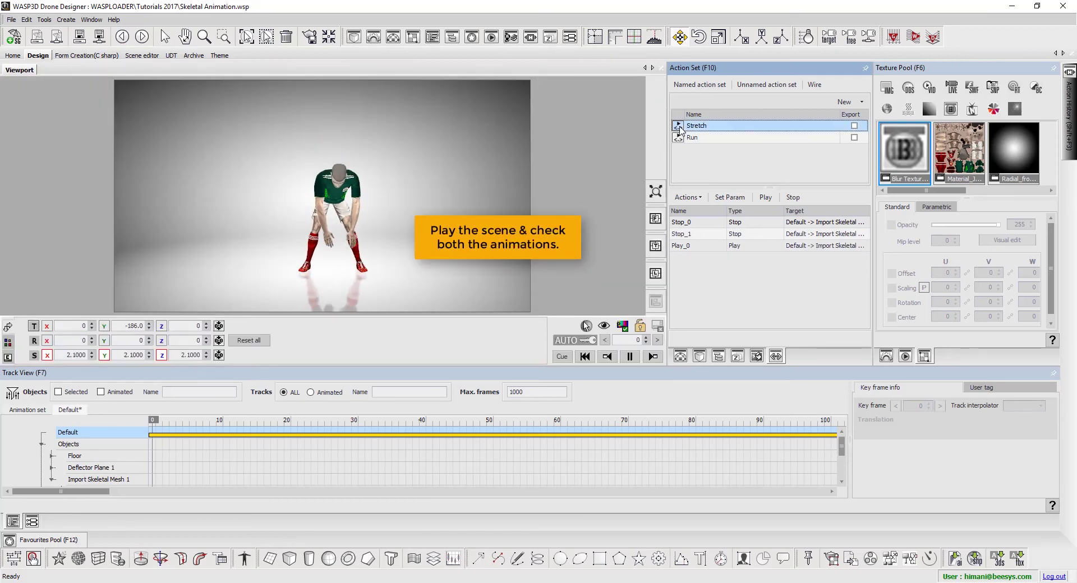
Trigger the Run action set so the player switches from stretching to running.
click(678, 139)
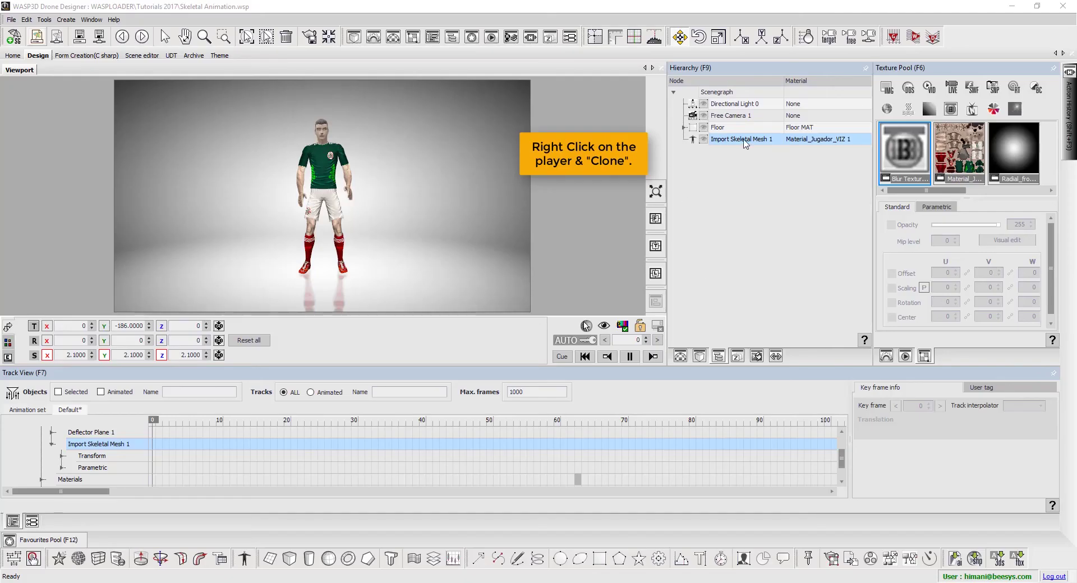
Move Import Skeletal Mesh 1 to X -215 and clone it to X 129 as Import Skeletal Mesh 2.
click(746, 145)
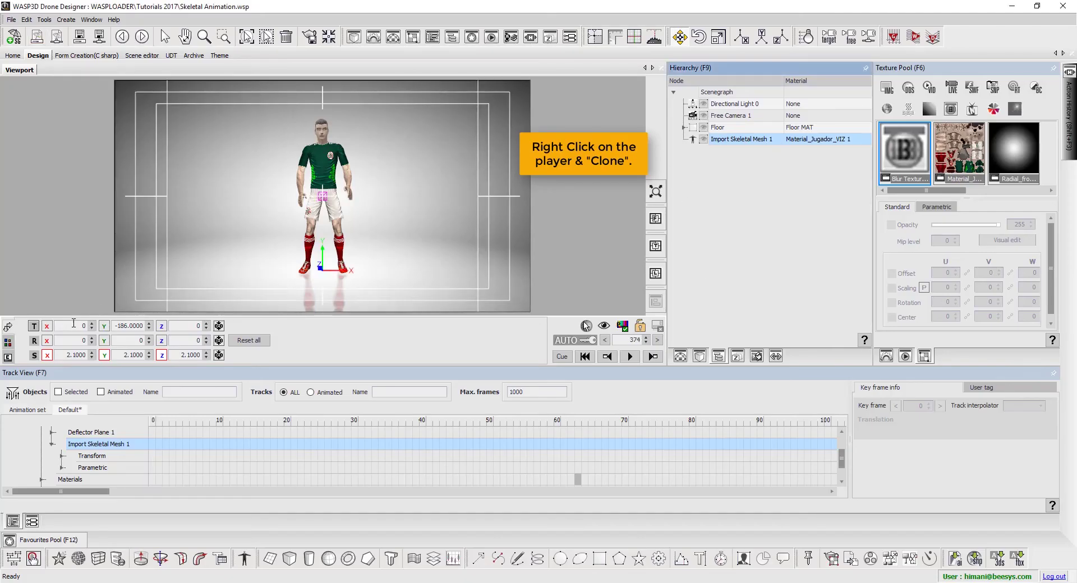
drag(74, 324, 28, 325)
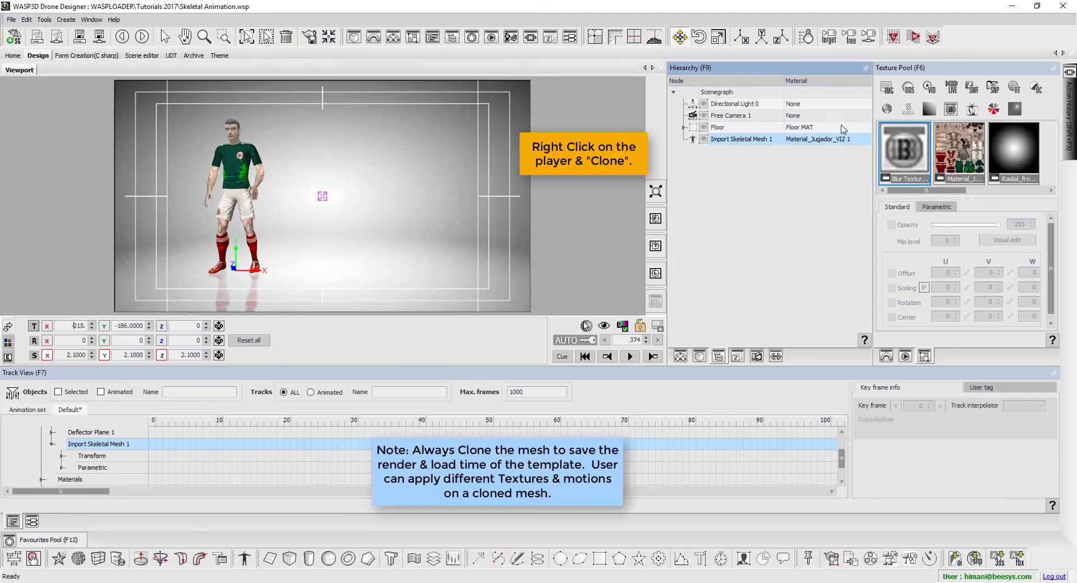
right_click(730, 143)
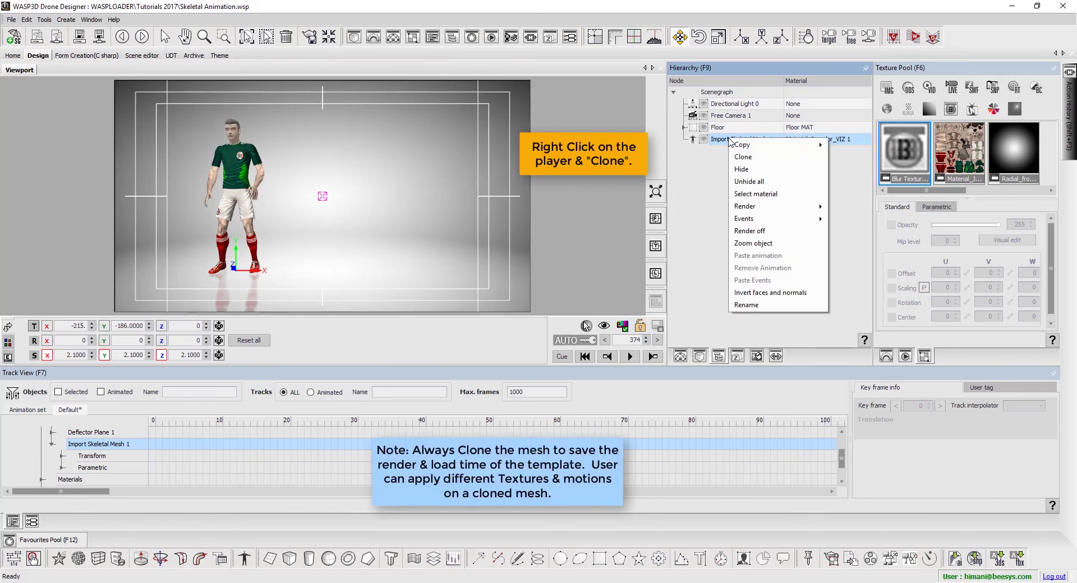
click(784, 158)
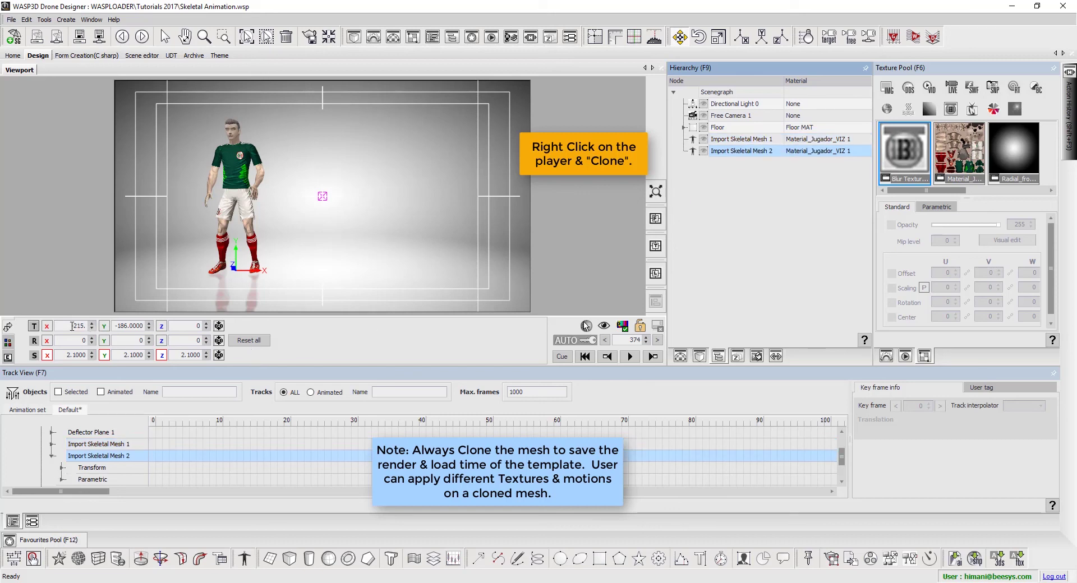
drag(72, 326, 207, 331)
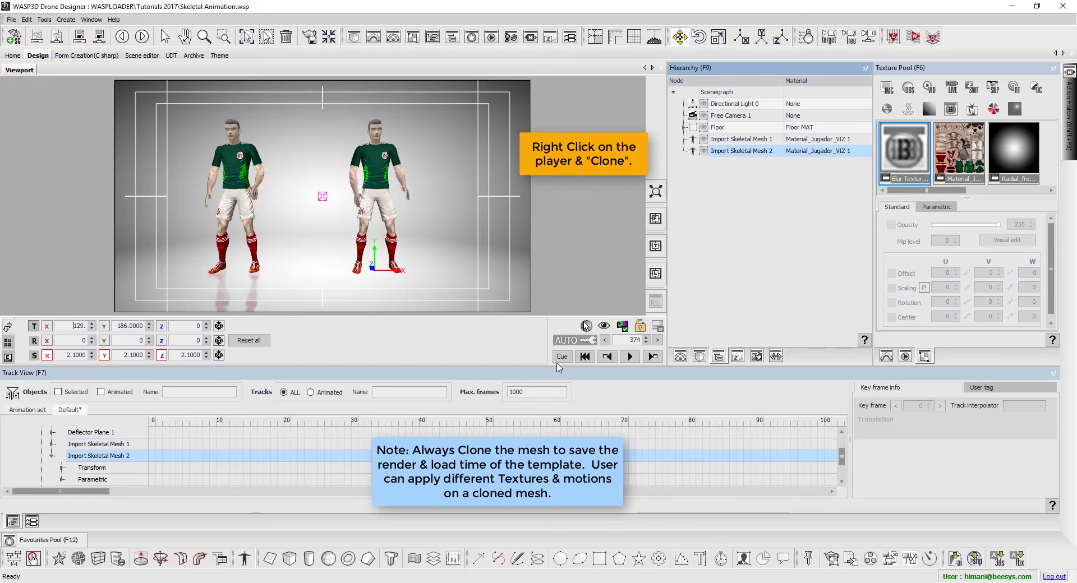
click(629, 357)
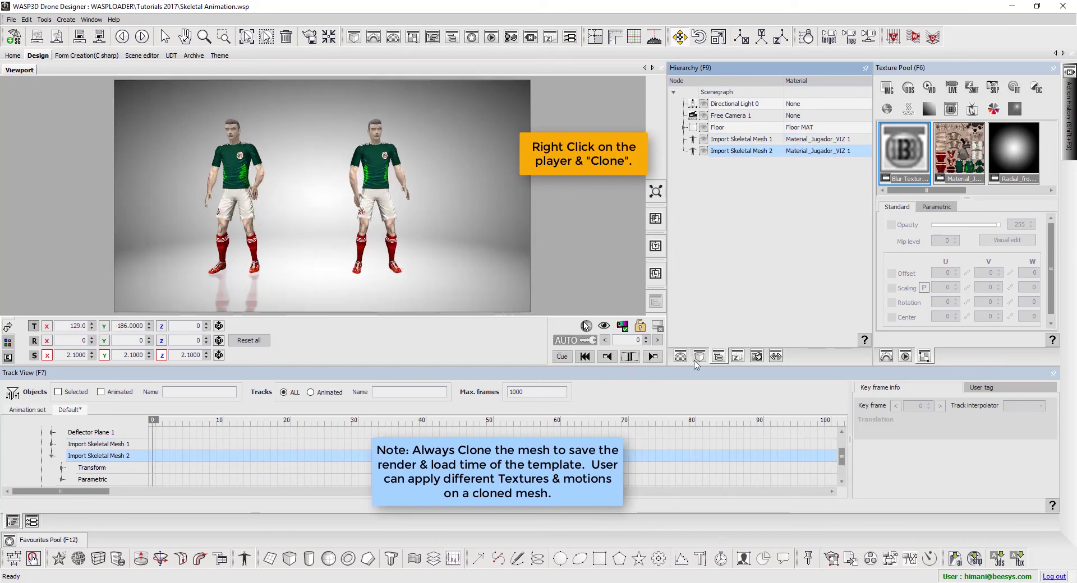
Trigger the Stretch, Run, then Stretch action sets and watch which player moves.
click(776, 356)
click(678, 126)
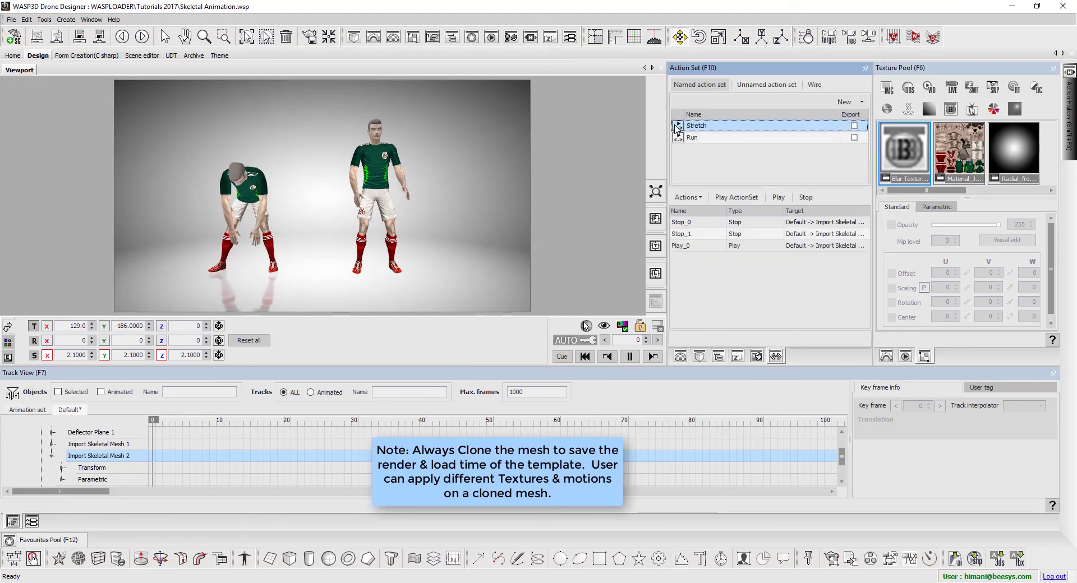
click(677, 138)
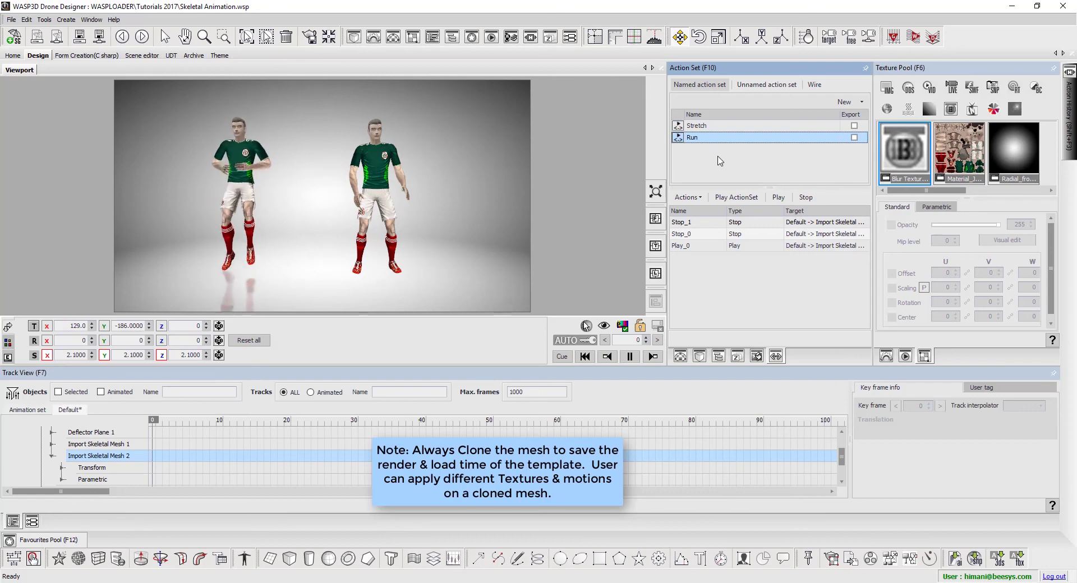
click(709, 128)
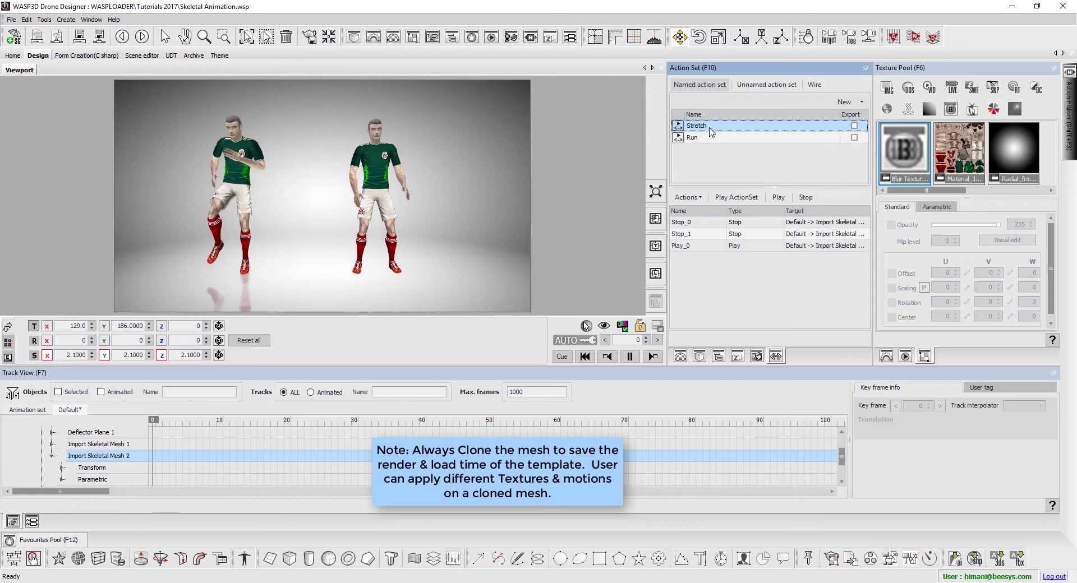
Retarget the Stretch set's Stop_0 and Stop_1 actions to Import Skeletal Mesh 2.
click(687, 197)
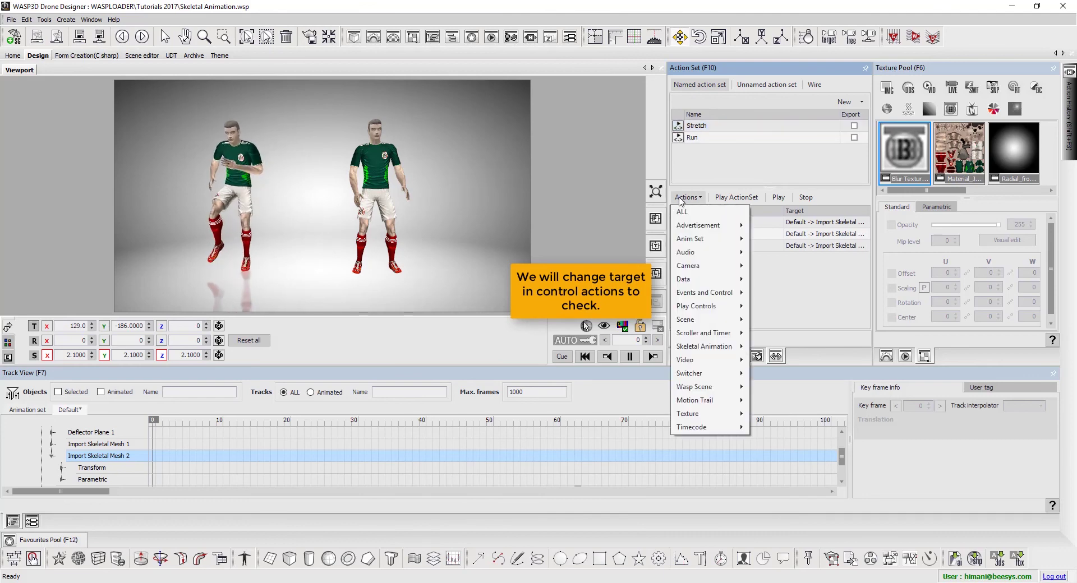
click(690, 214)
click(571, 149)
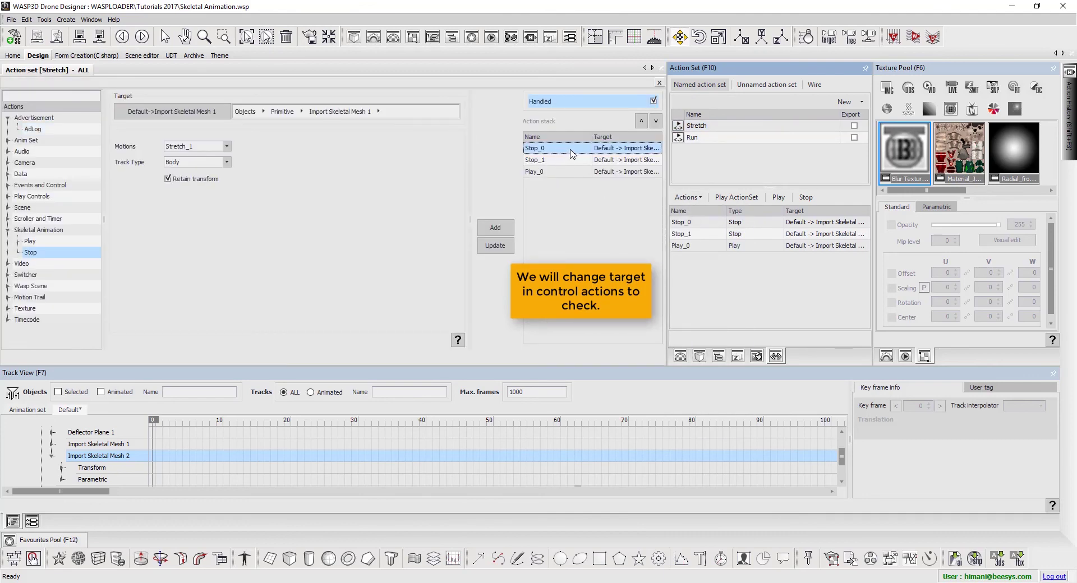
click(199, 114)
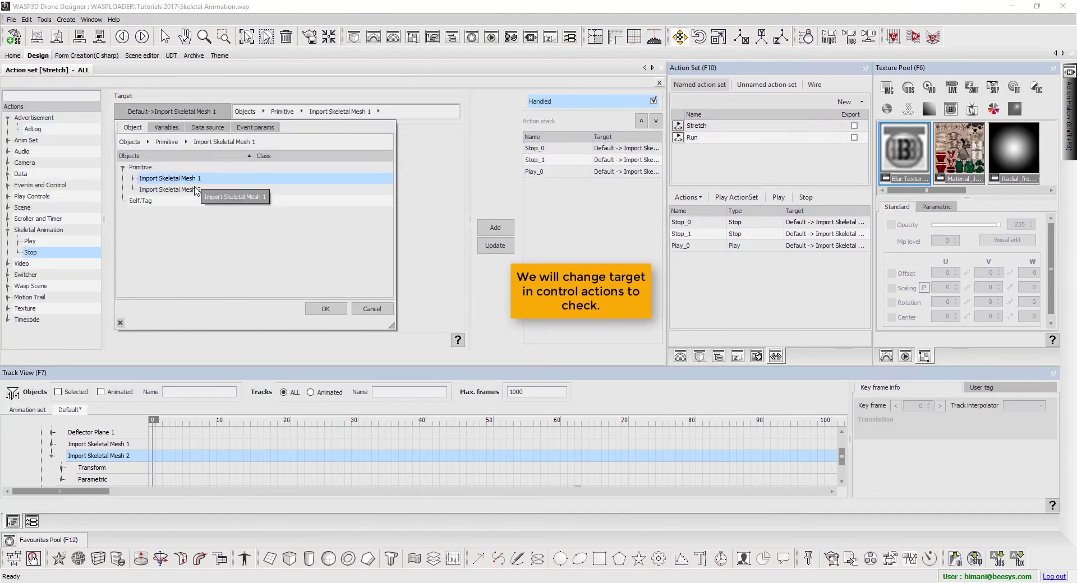
click(215, 191)
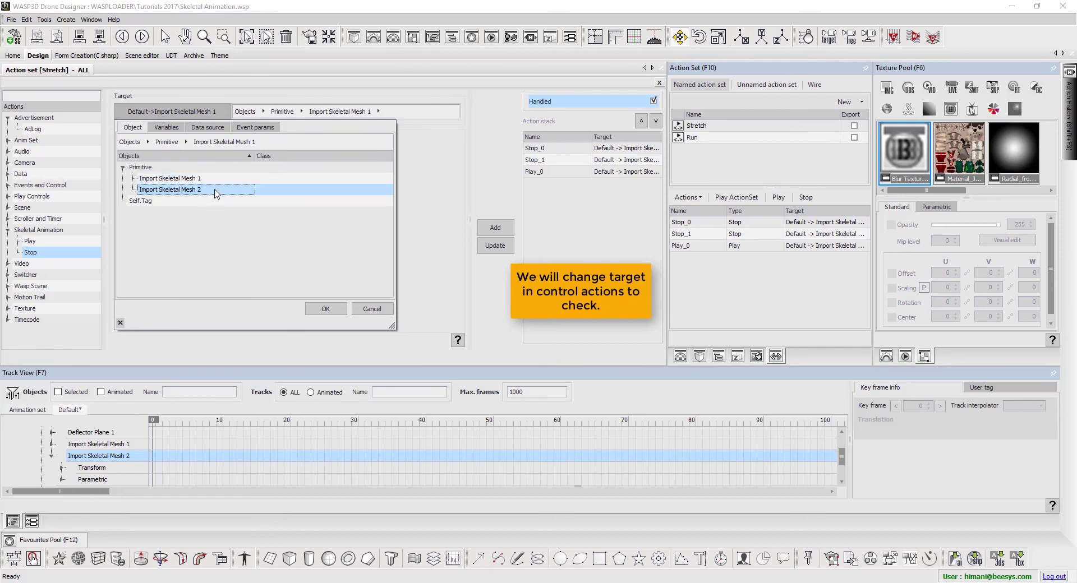
click(326, 309)
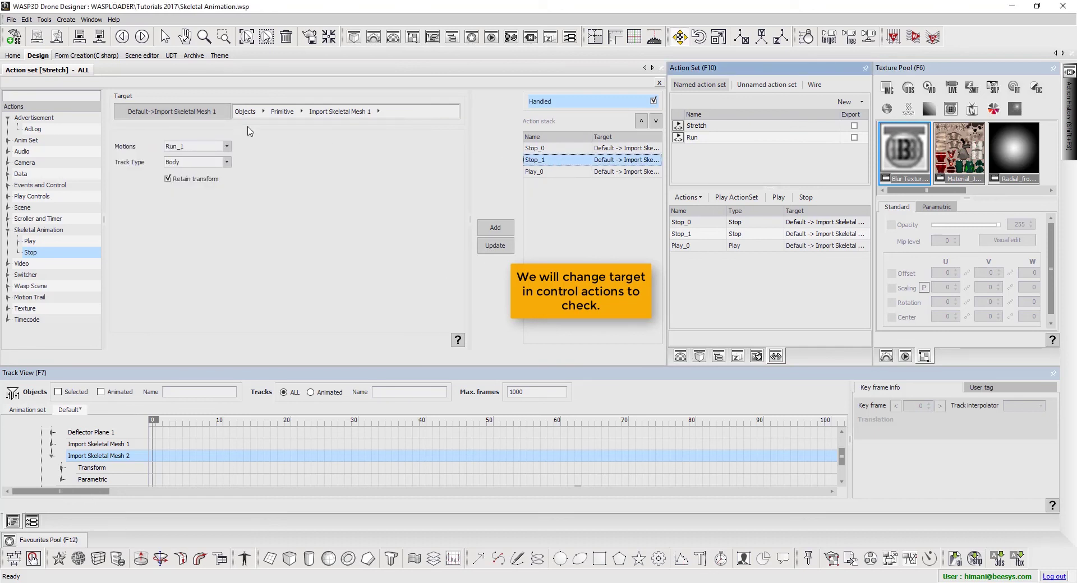
click(213, 114)
click(189, 190)
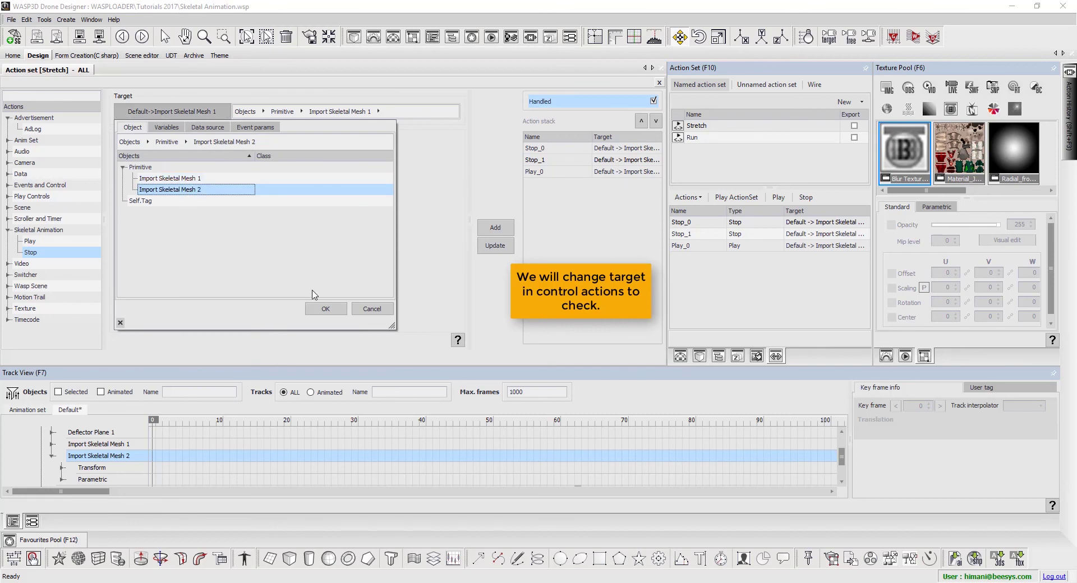
click(321, 312)
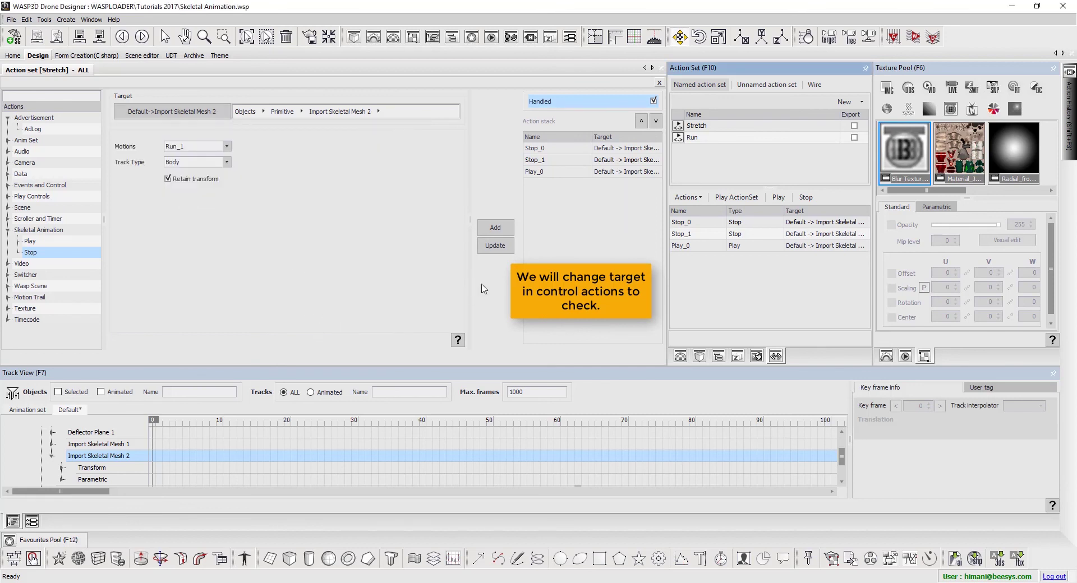
Retarget the Play_0 action to Import Skeletal Mesh 2 and close the editor.
click(550, 172)
click(190, 115)
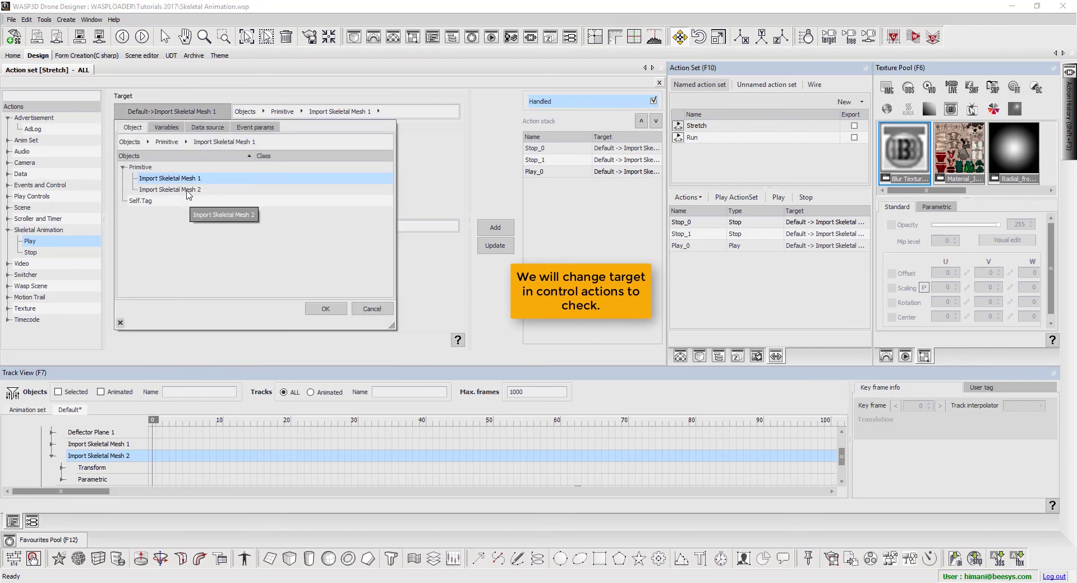
click(189, 190)
click(329, 311)
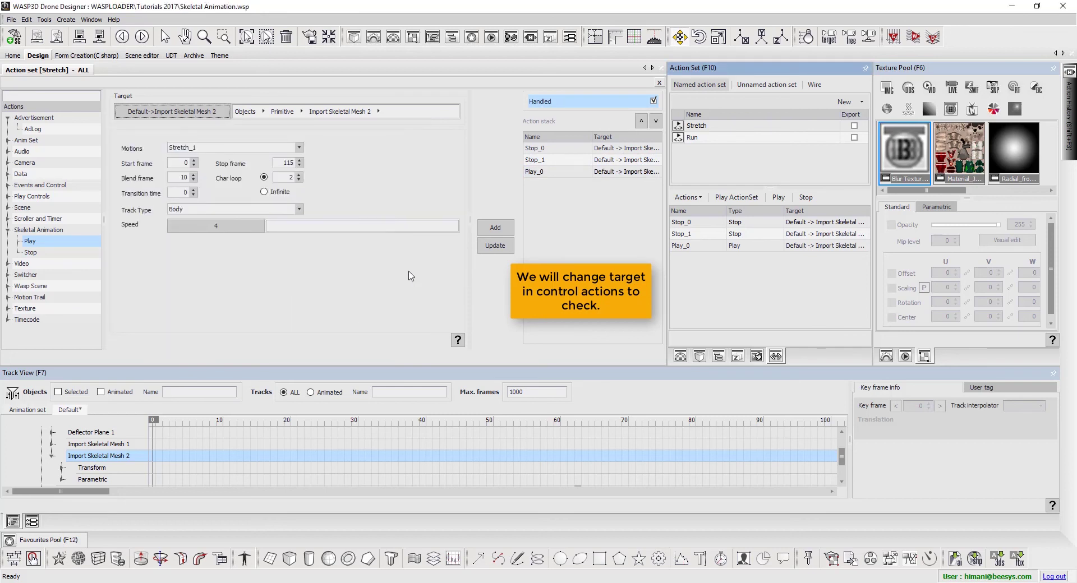
click(659, 83)
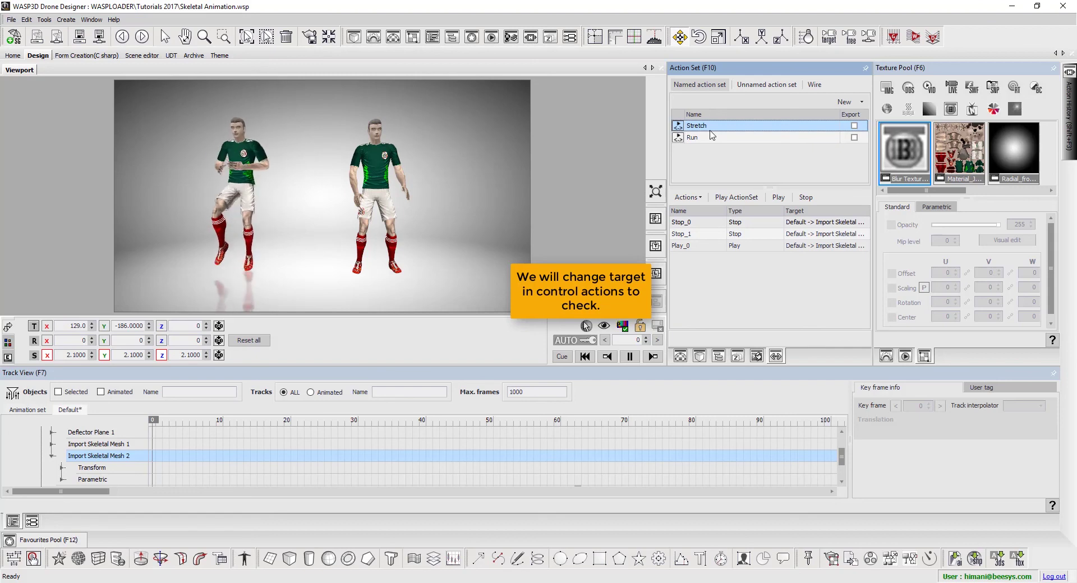
Stop playback and paste Brasil_2018_BK.jpg into the Models > Tutorial > Soccer Players folder.
click(948, 136)
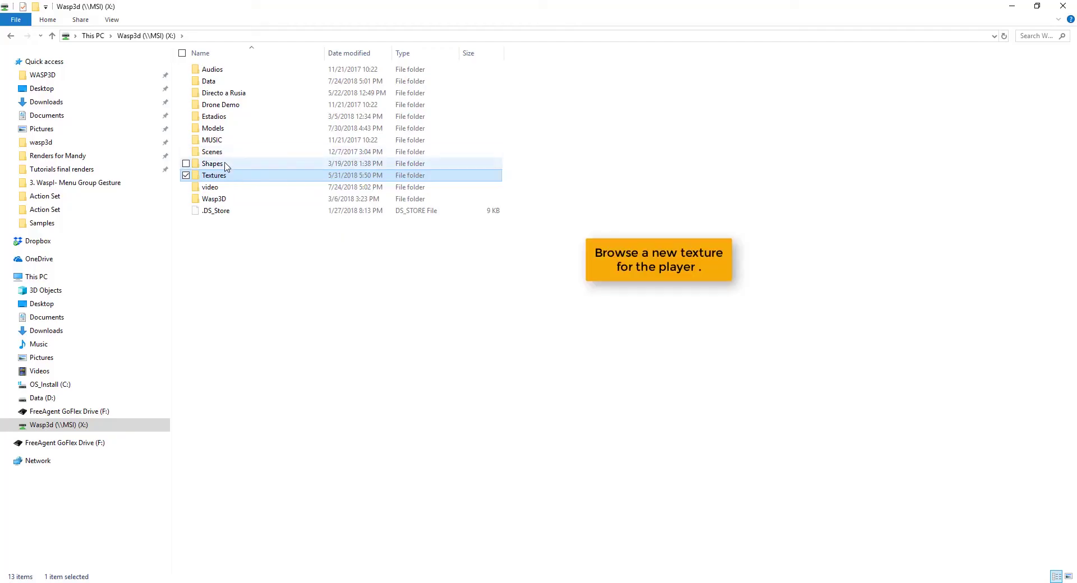
double_click(219, 129)
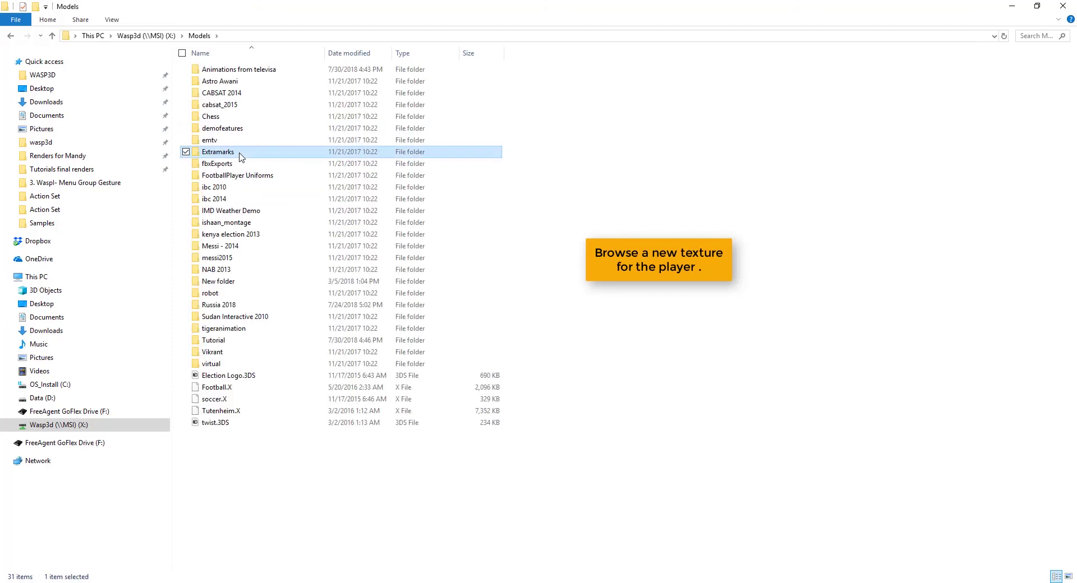
double_click(216, 340)
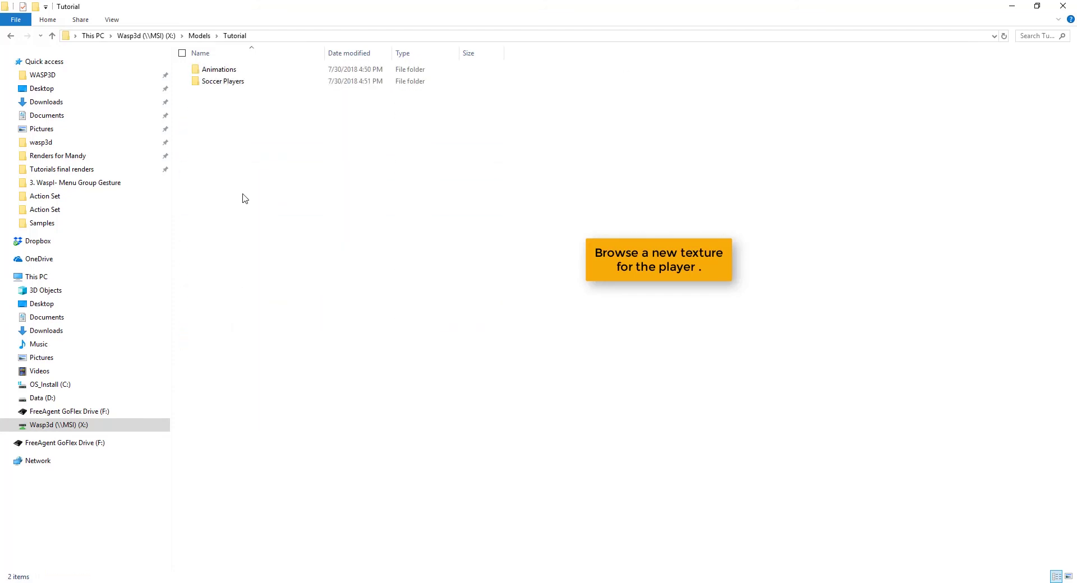
double_click(240, 84)
right_click(239, 156)
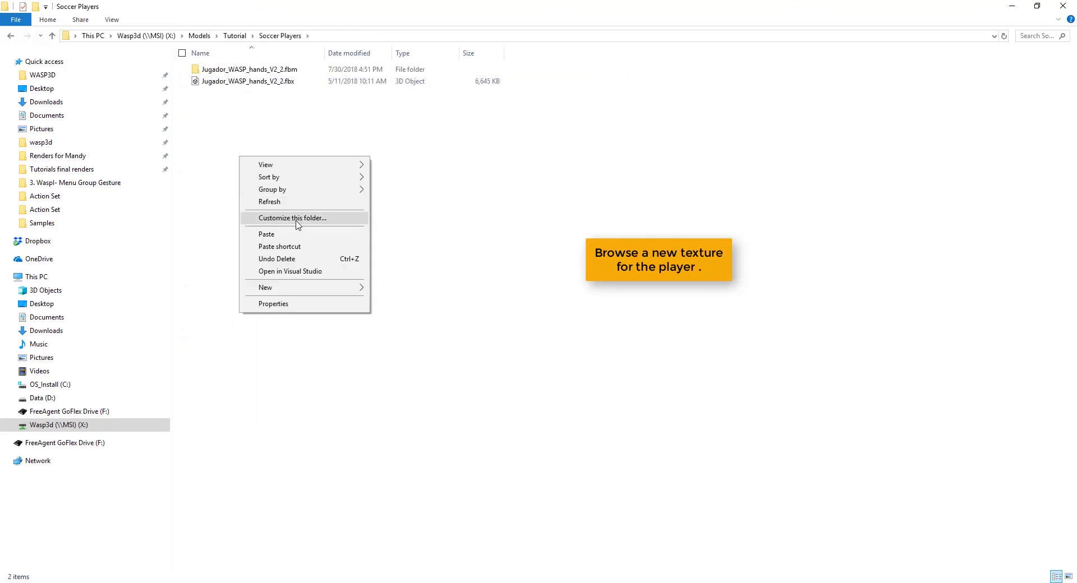
click(336, 234)
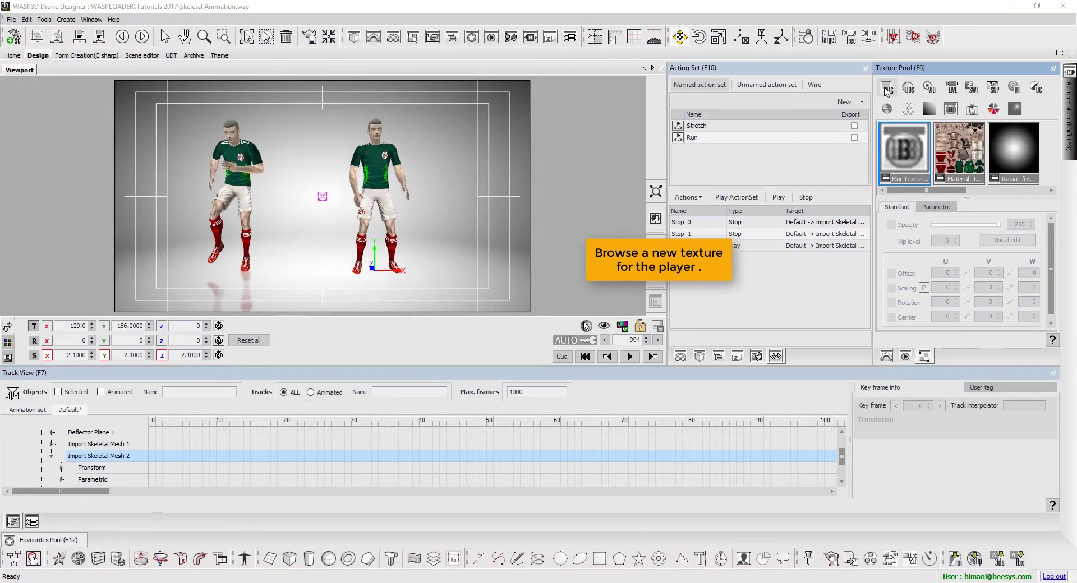
click(886, 90)
Load Brasil_2018_BK.jpg from Wasp3d (X:) > Models > Tutorial > Soccer Players into the Texture Pool.
click(232, 28)
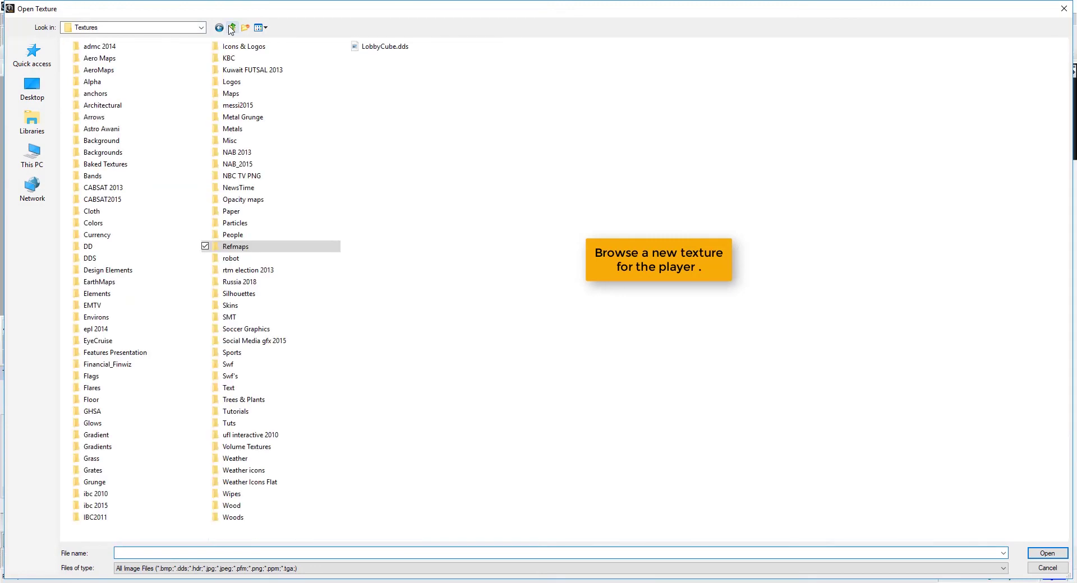
click(231, 28)
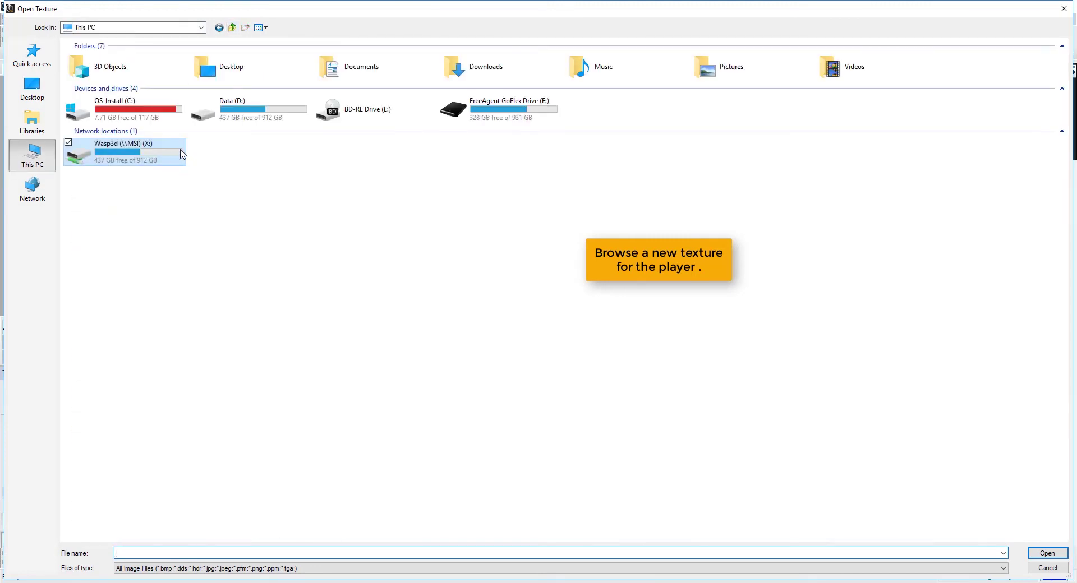
double_click(183, 155)
double_click(113, 114)
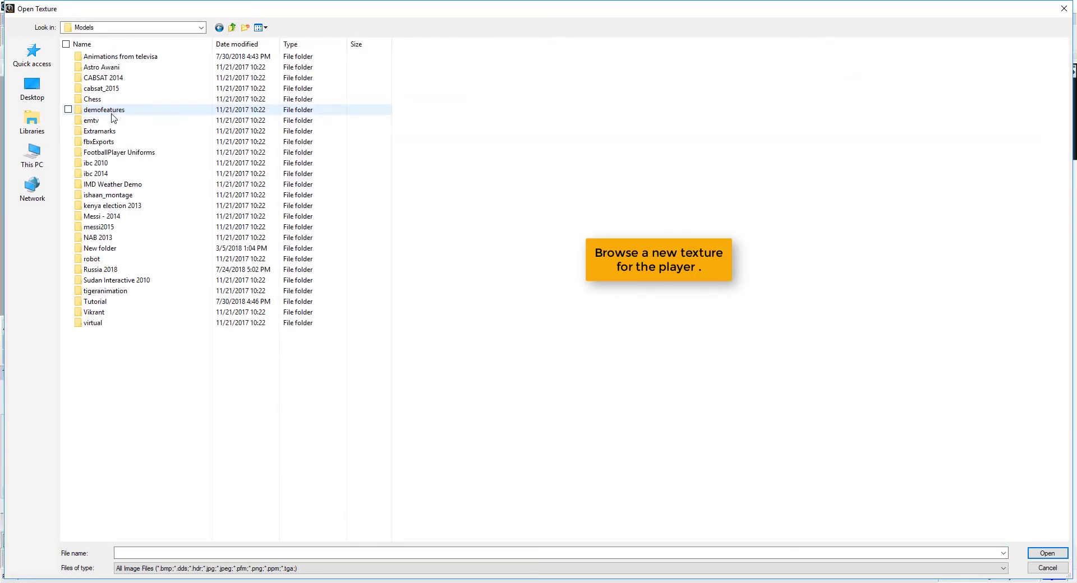
click(105, 291)
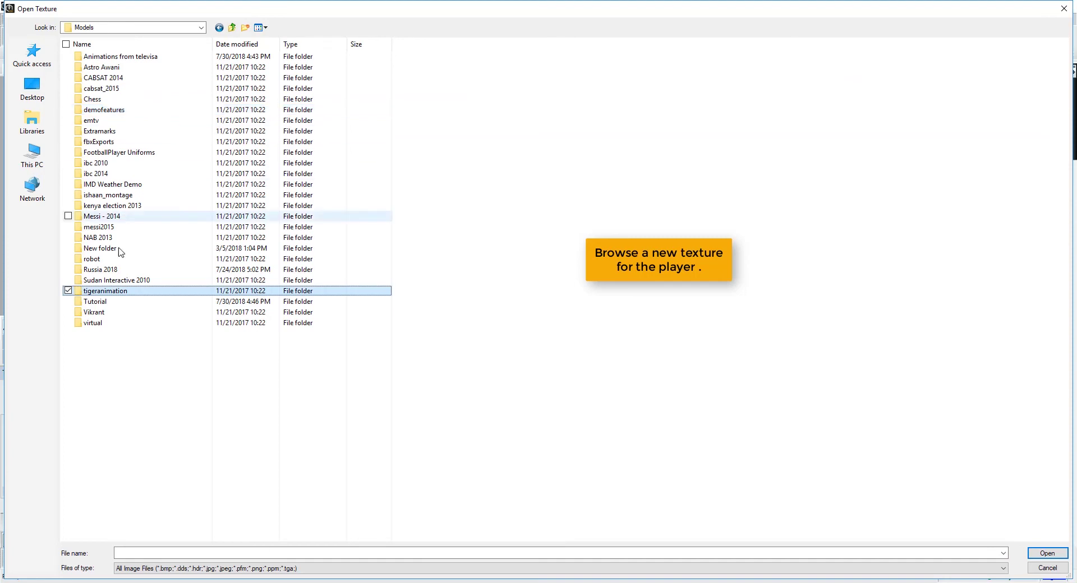
double_click(115, 303)
double_click(126, 68)
click(127, 67)
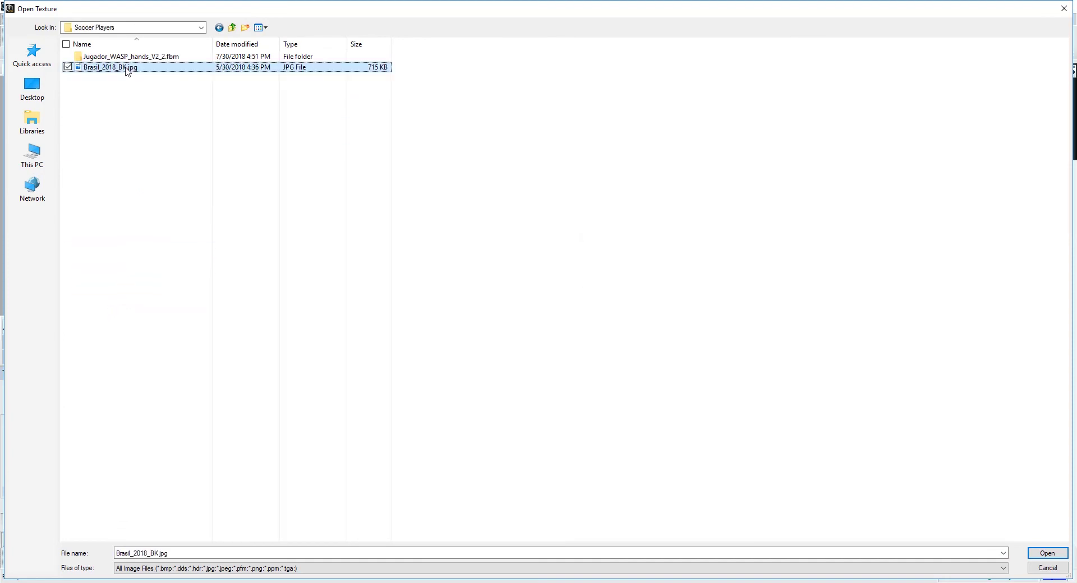
double_click(128, 68)
right_click(374, 177)
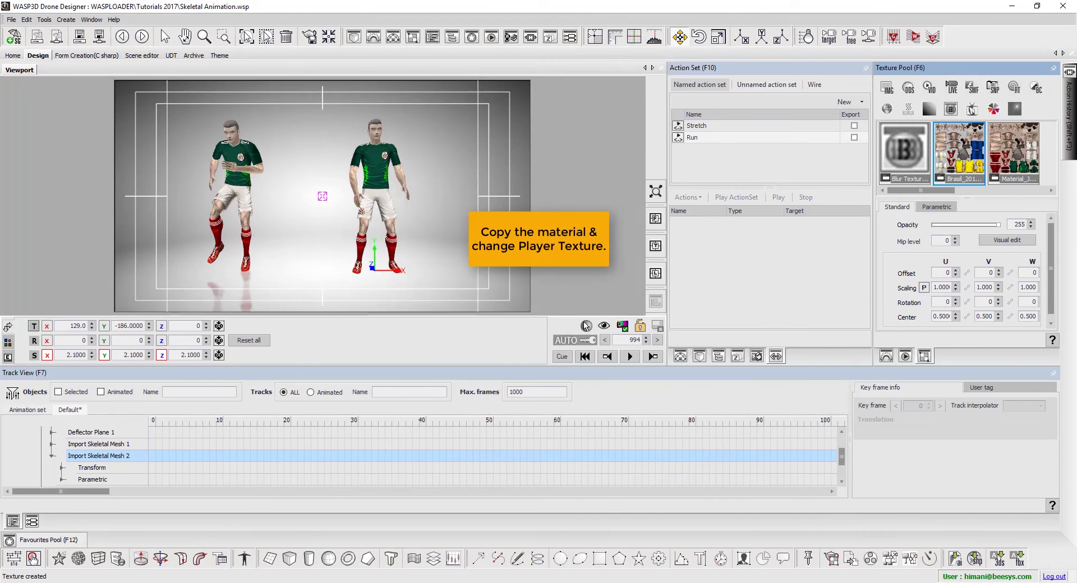
Copy the player material and apply the Brasil_2018_BK texture to the copy's Texture slot.
right_click(762, 158)
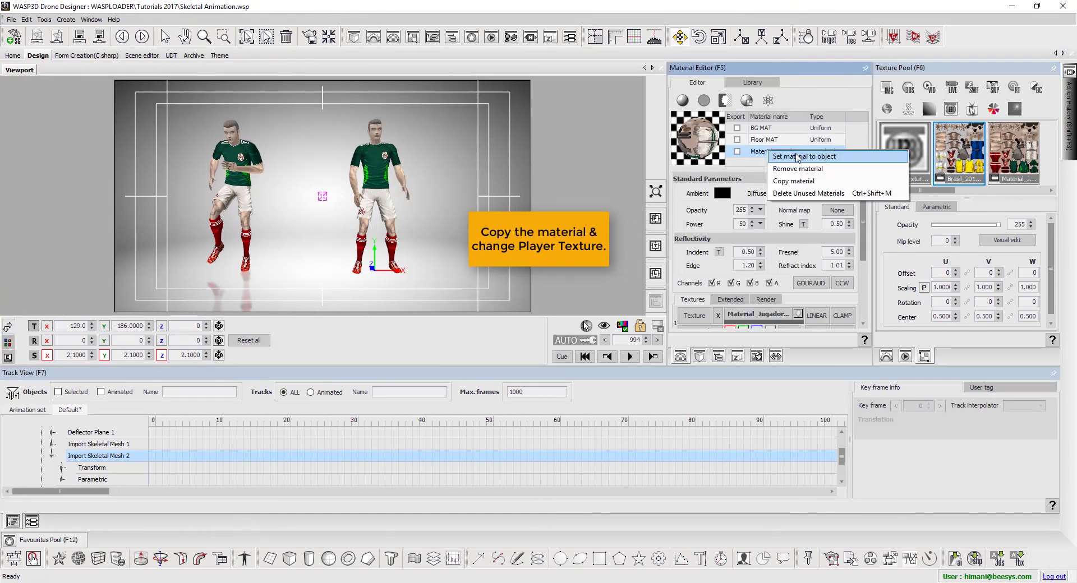
click(791, 183)
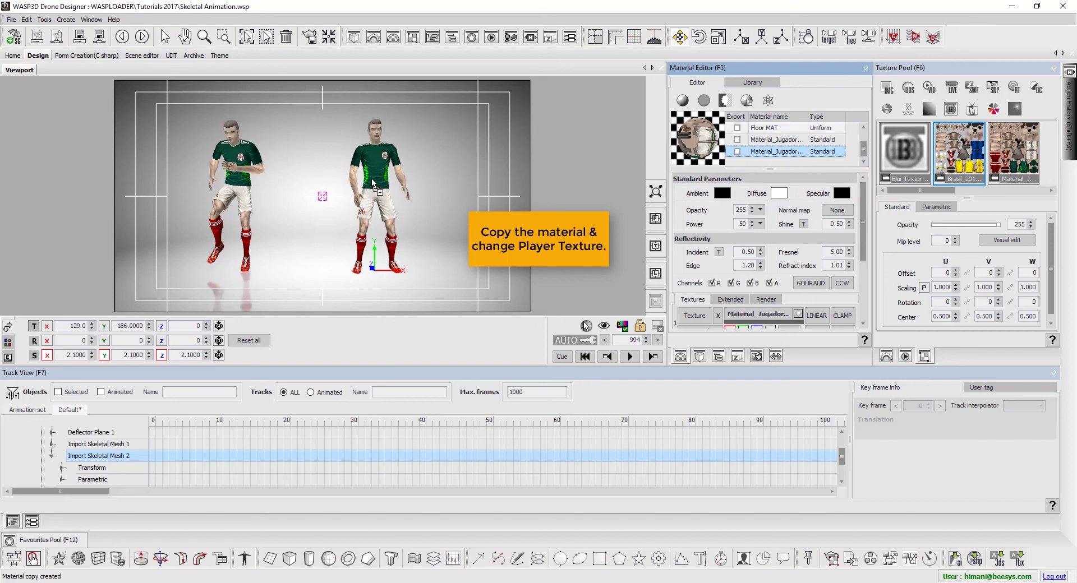
drag(979, 172, 872, 228)
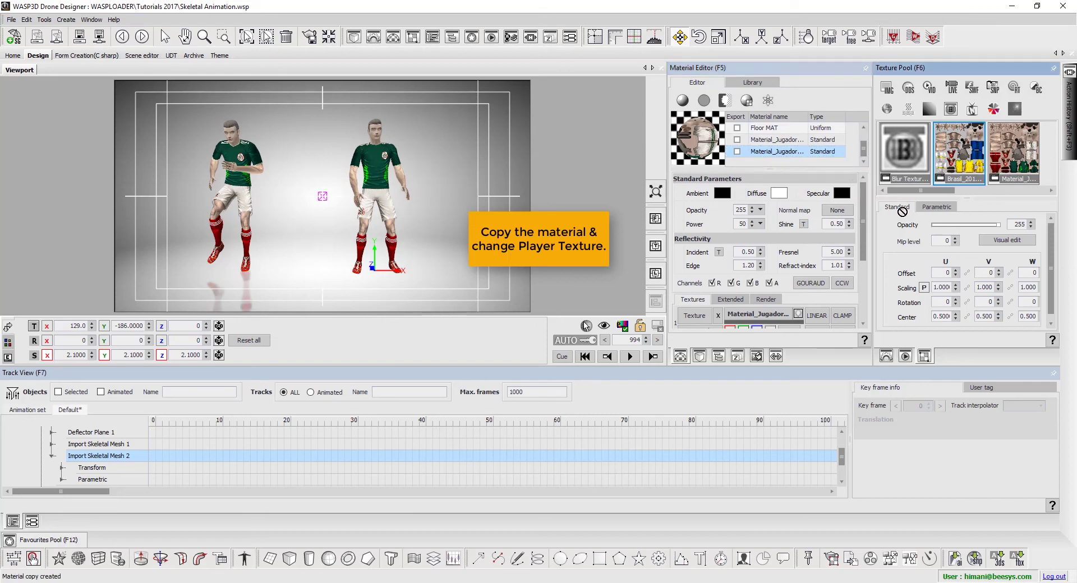
drag(755, 312, 757, 314)
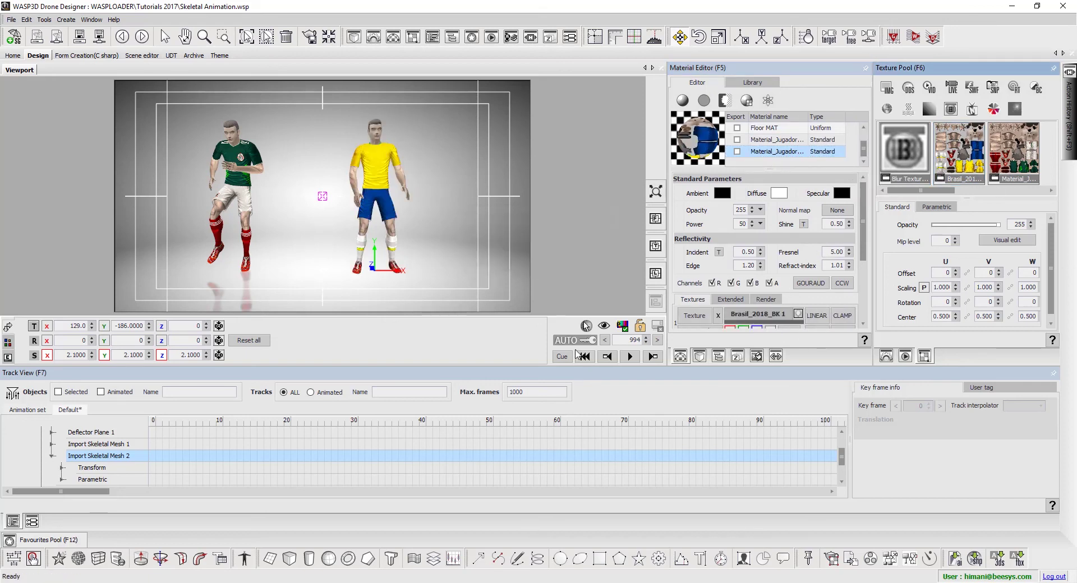
Start playback and trigger the Stretch, then Run, action sets on the yellow Brasil-kit player.
click(630, 357)
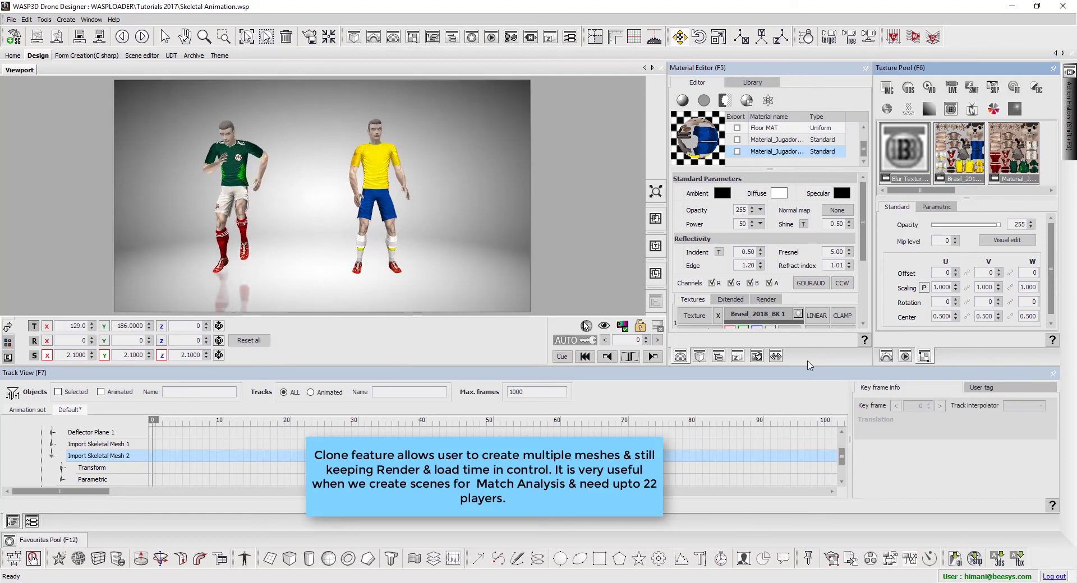
key(F10)
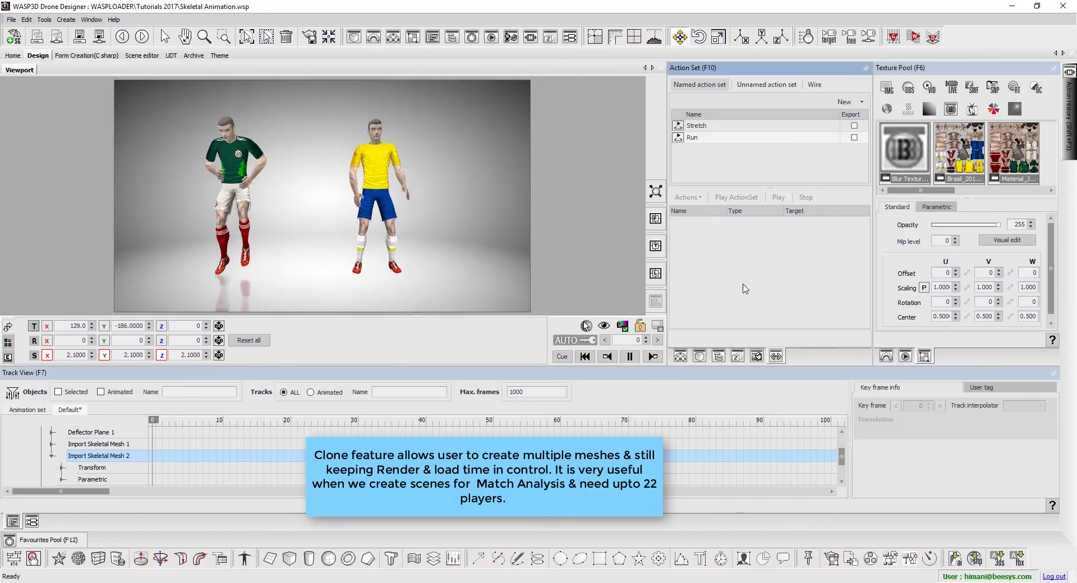
click(680, 127)
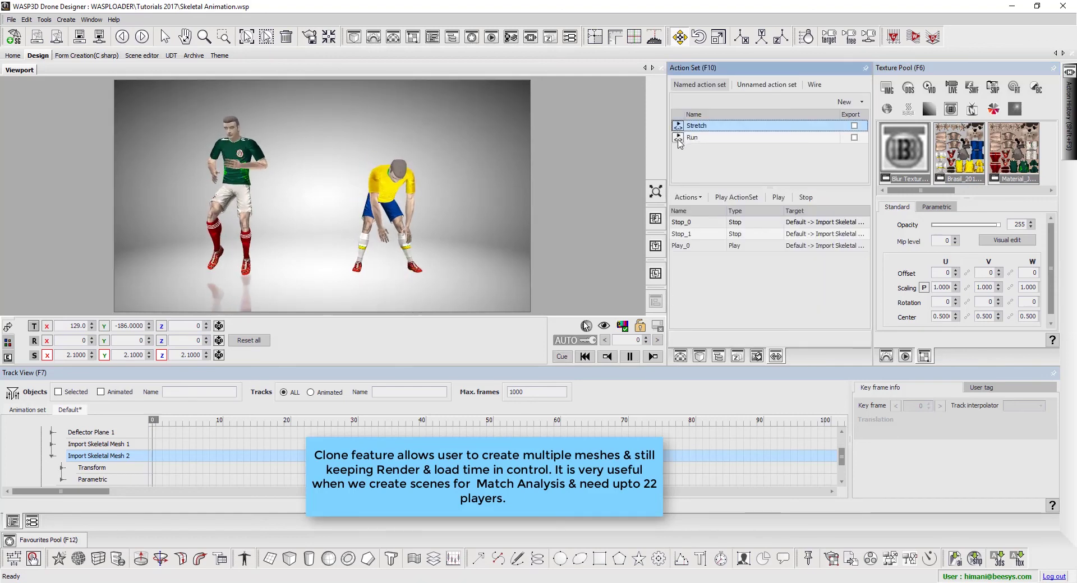
click(679, 141)
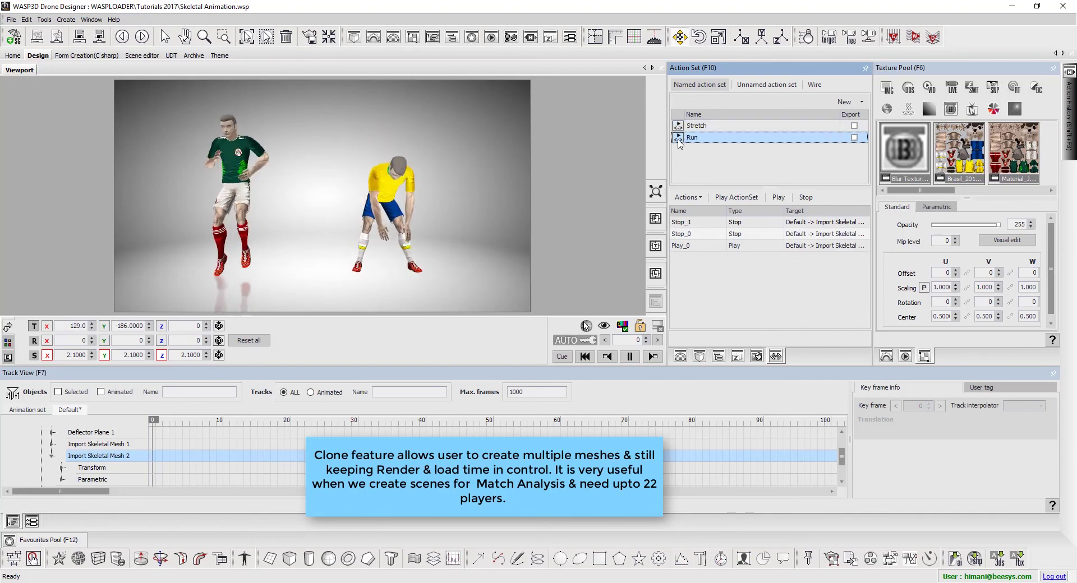